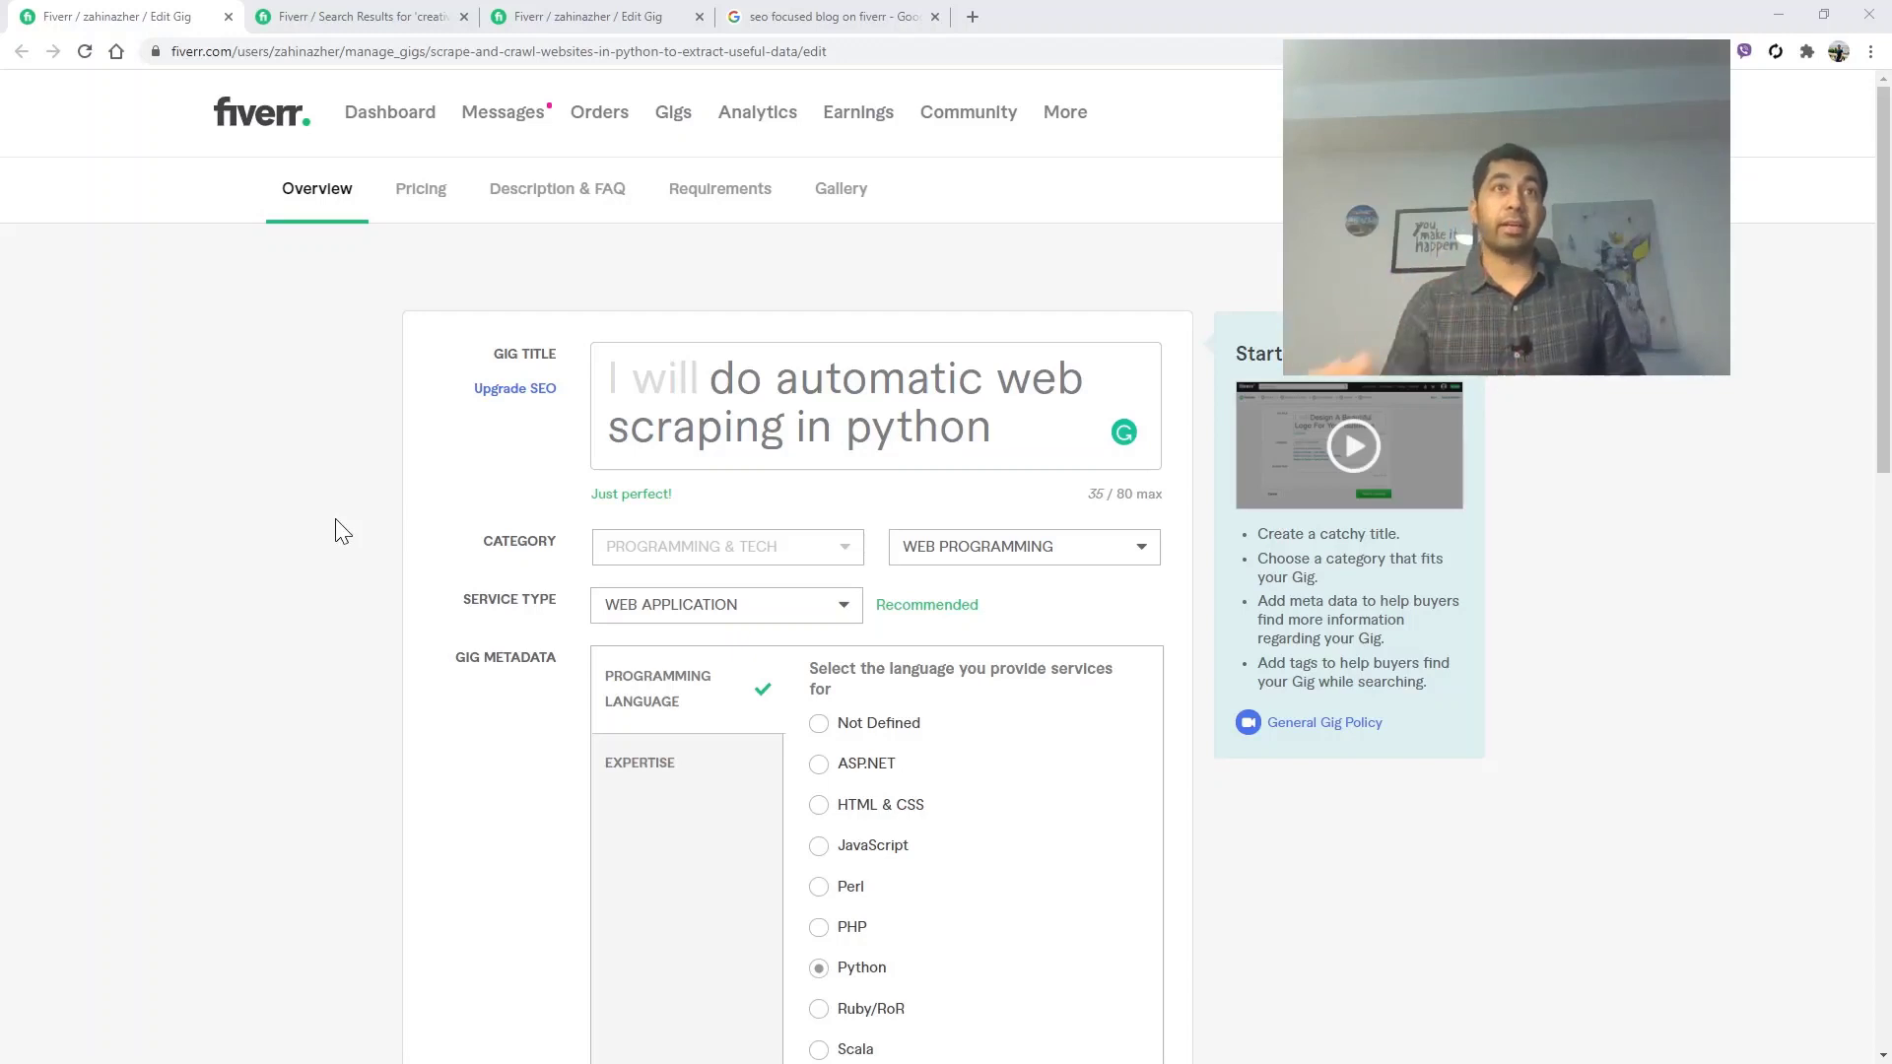
Review the keyword phrases in the gig title and the gig's search tags
mouse_move(493, 503)
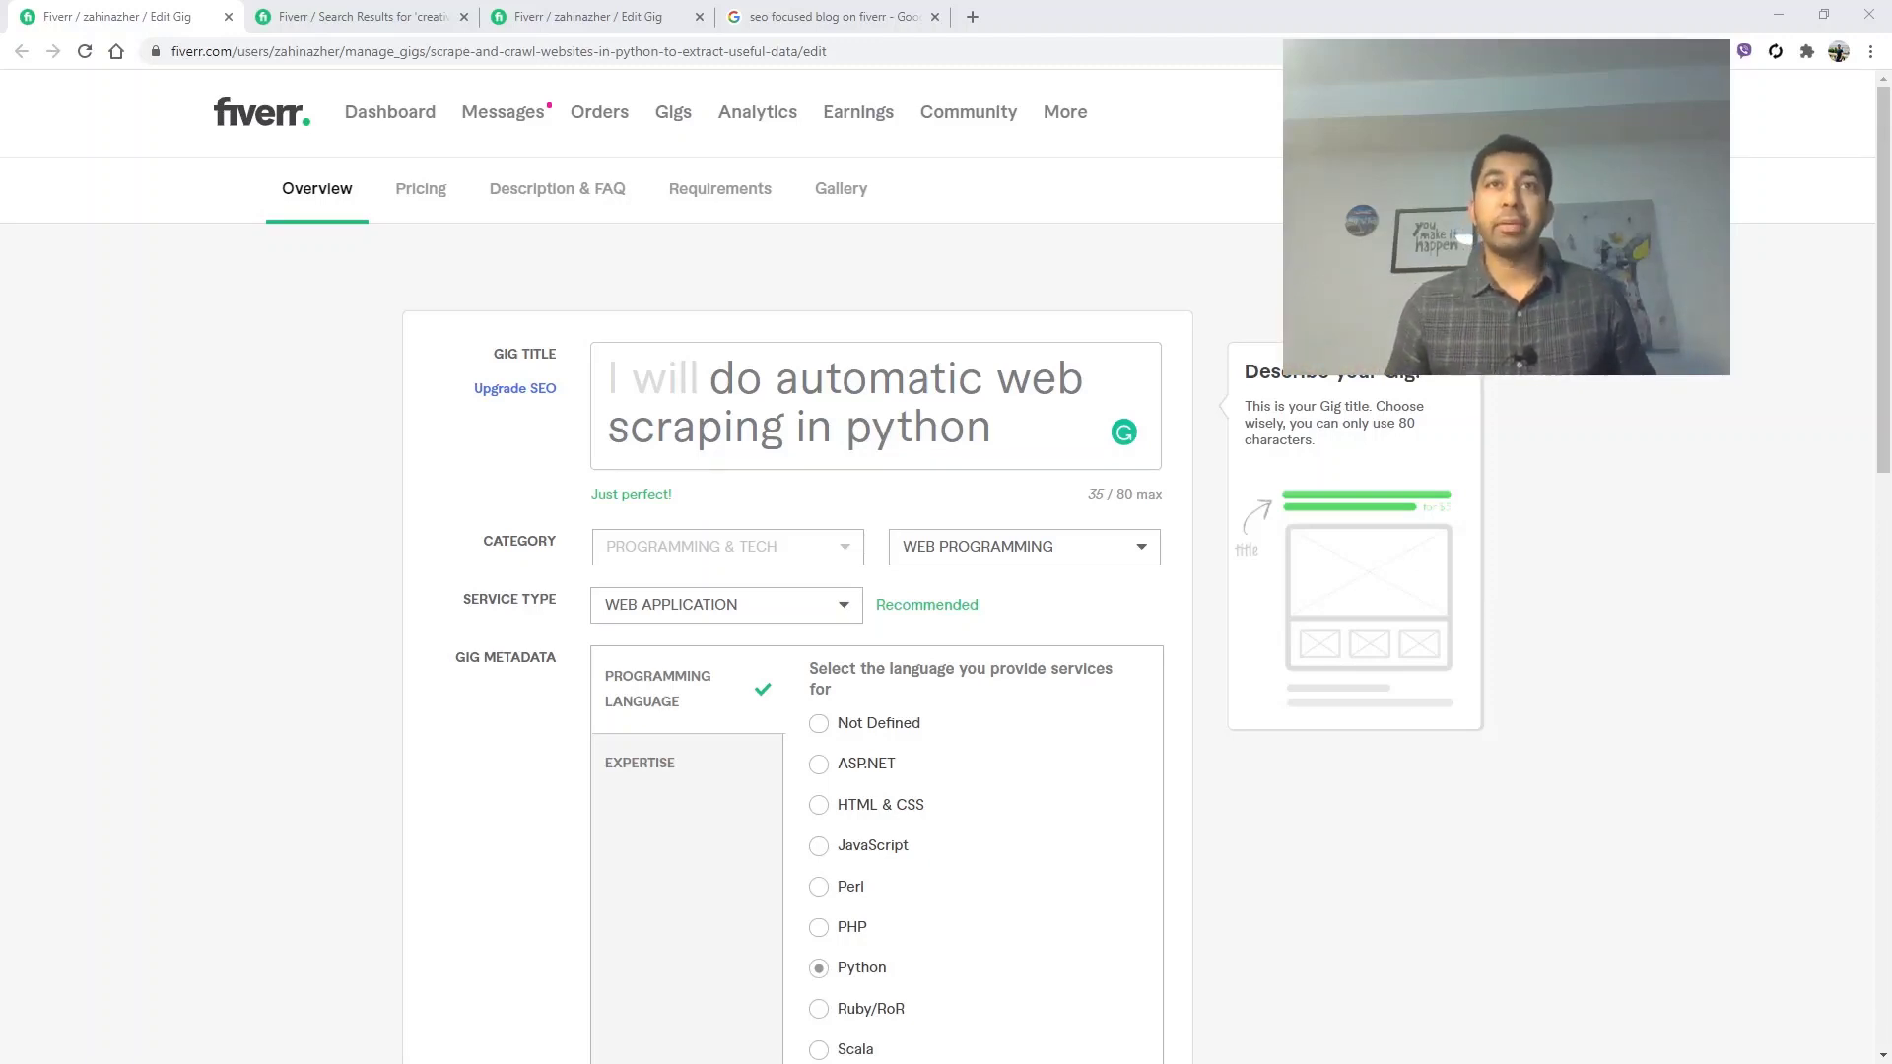
drag(777, 378, 991, 426)
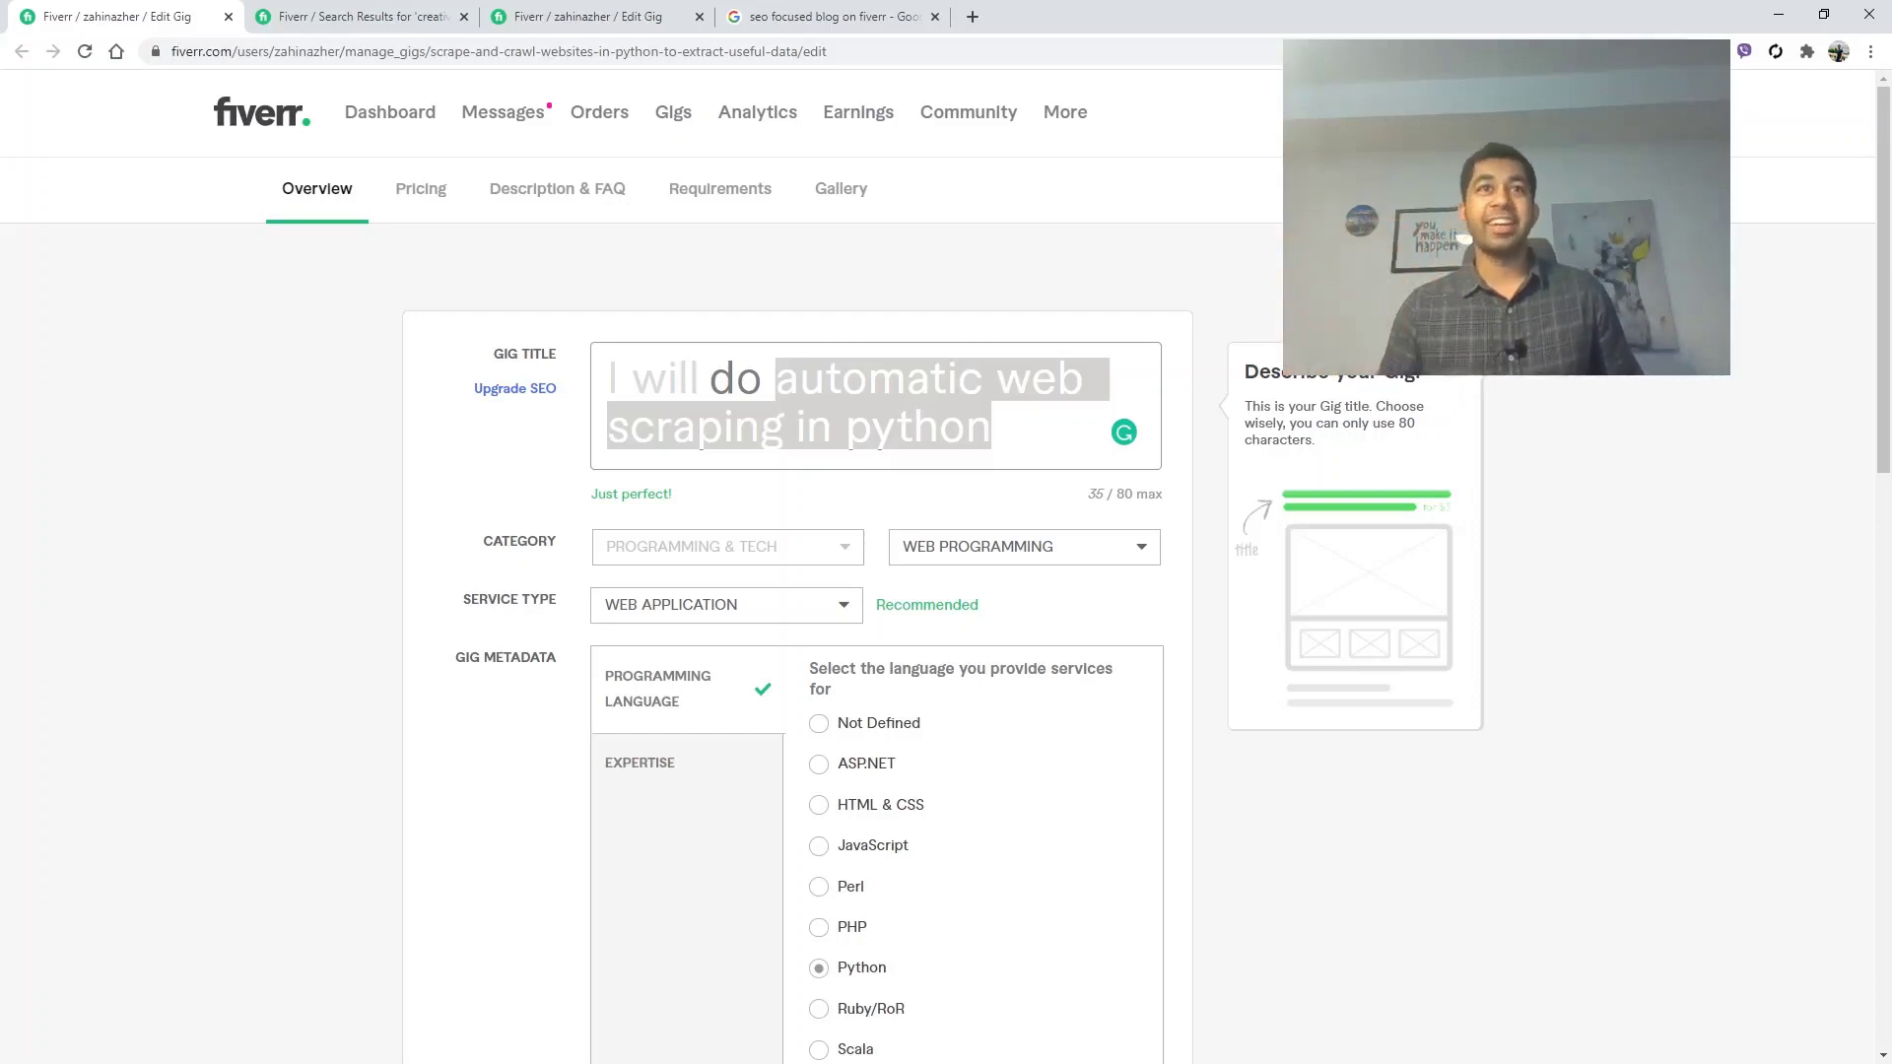
click(990, 427)
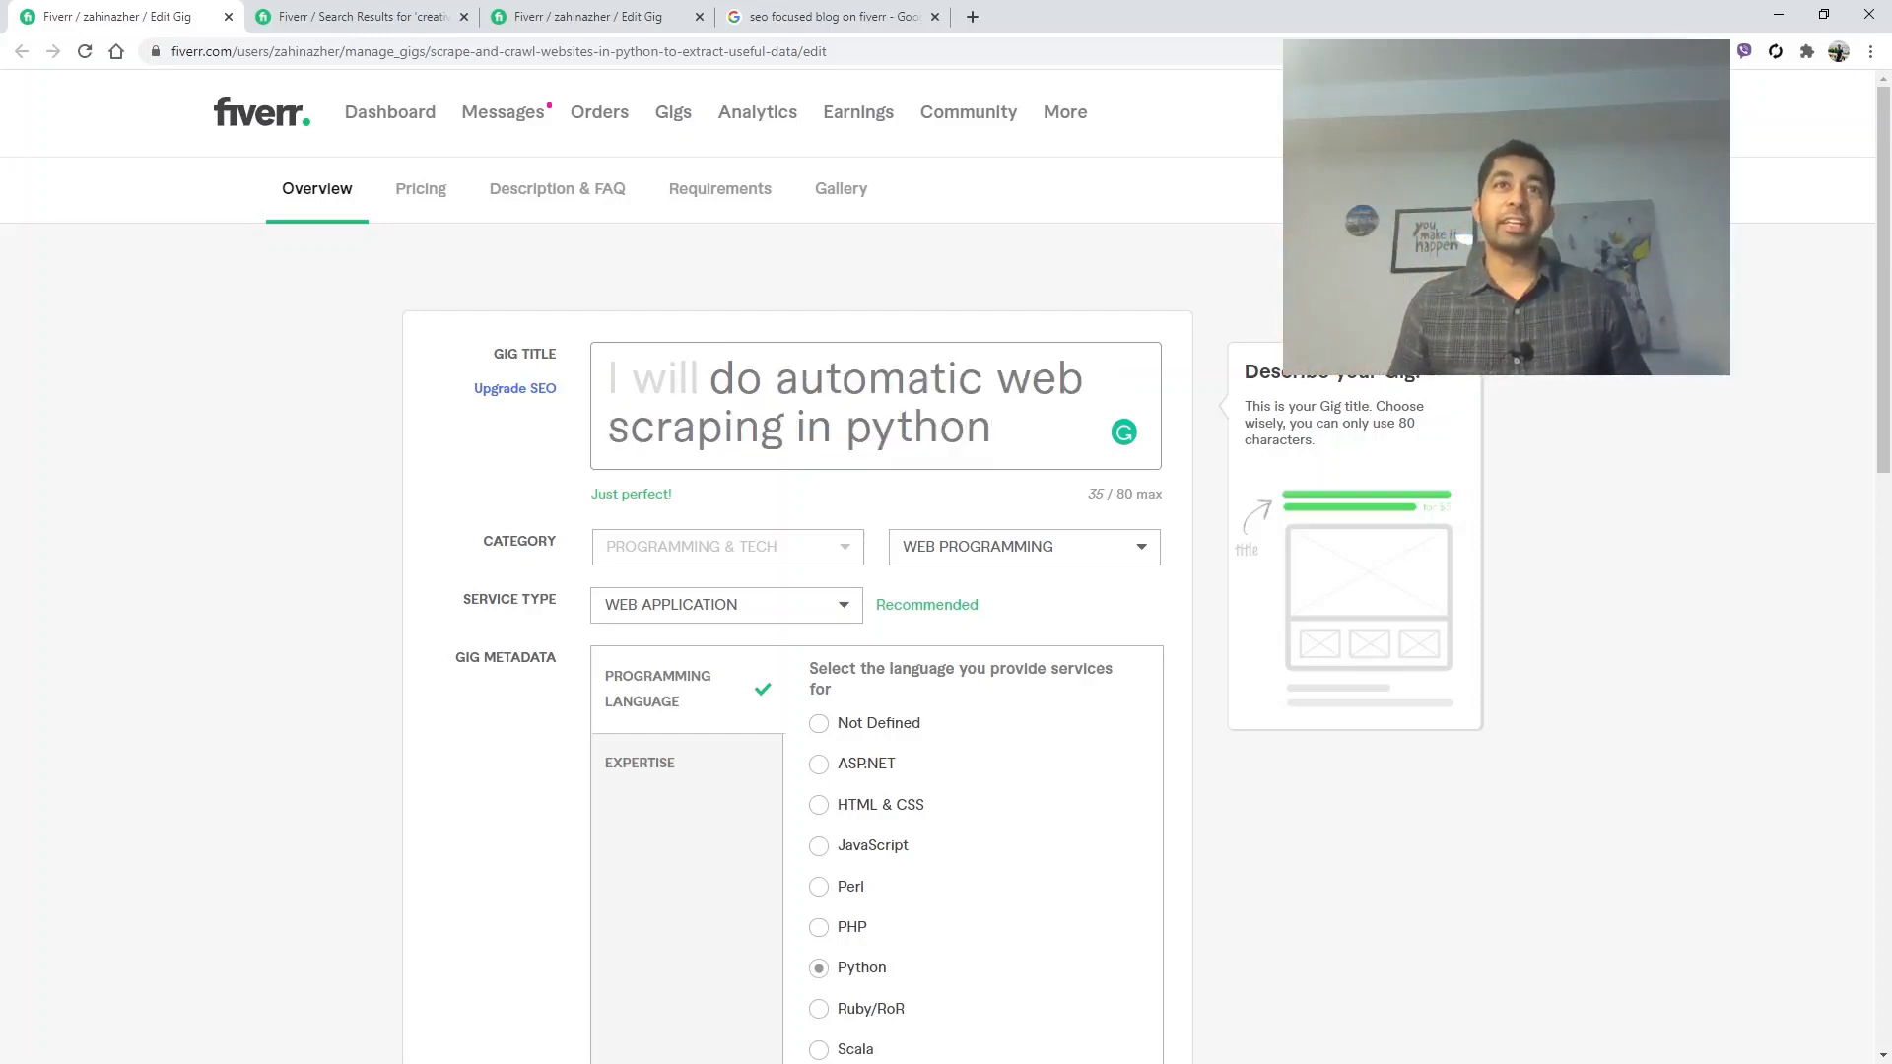
drag(776, 378, 759, 427)
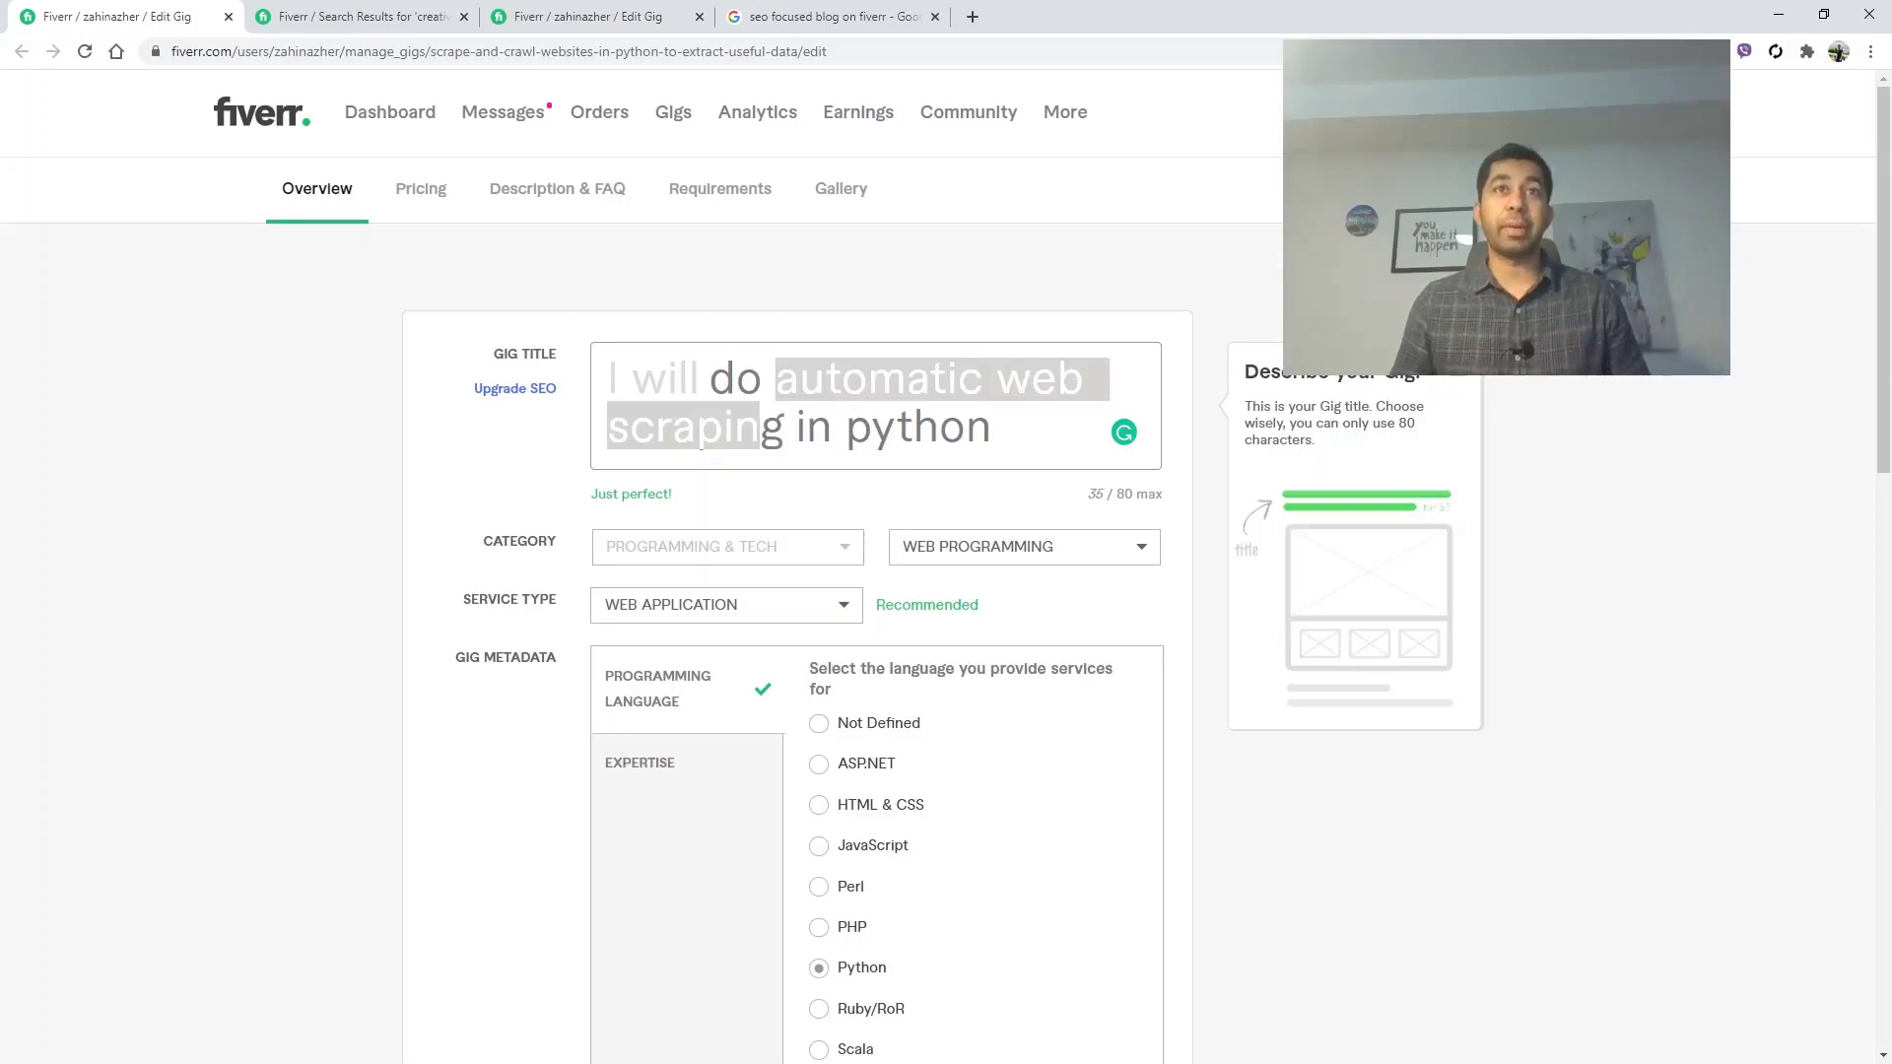
click(896, 426)
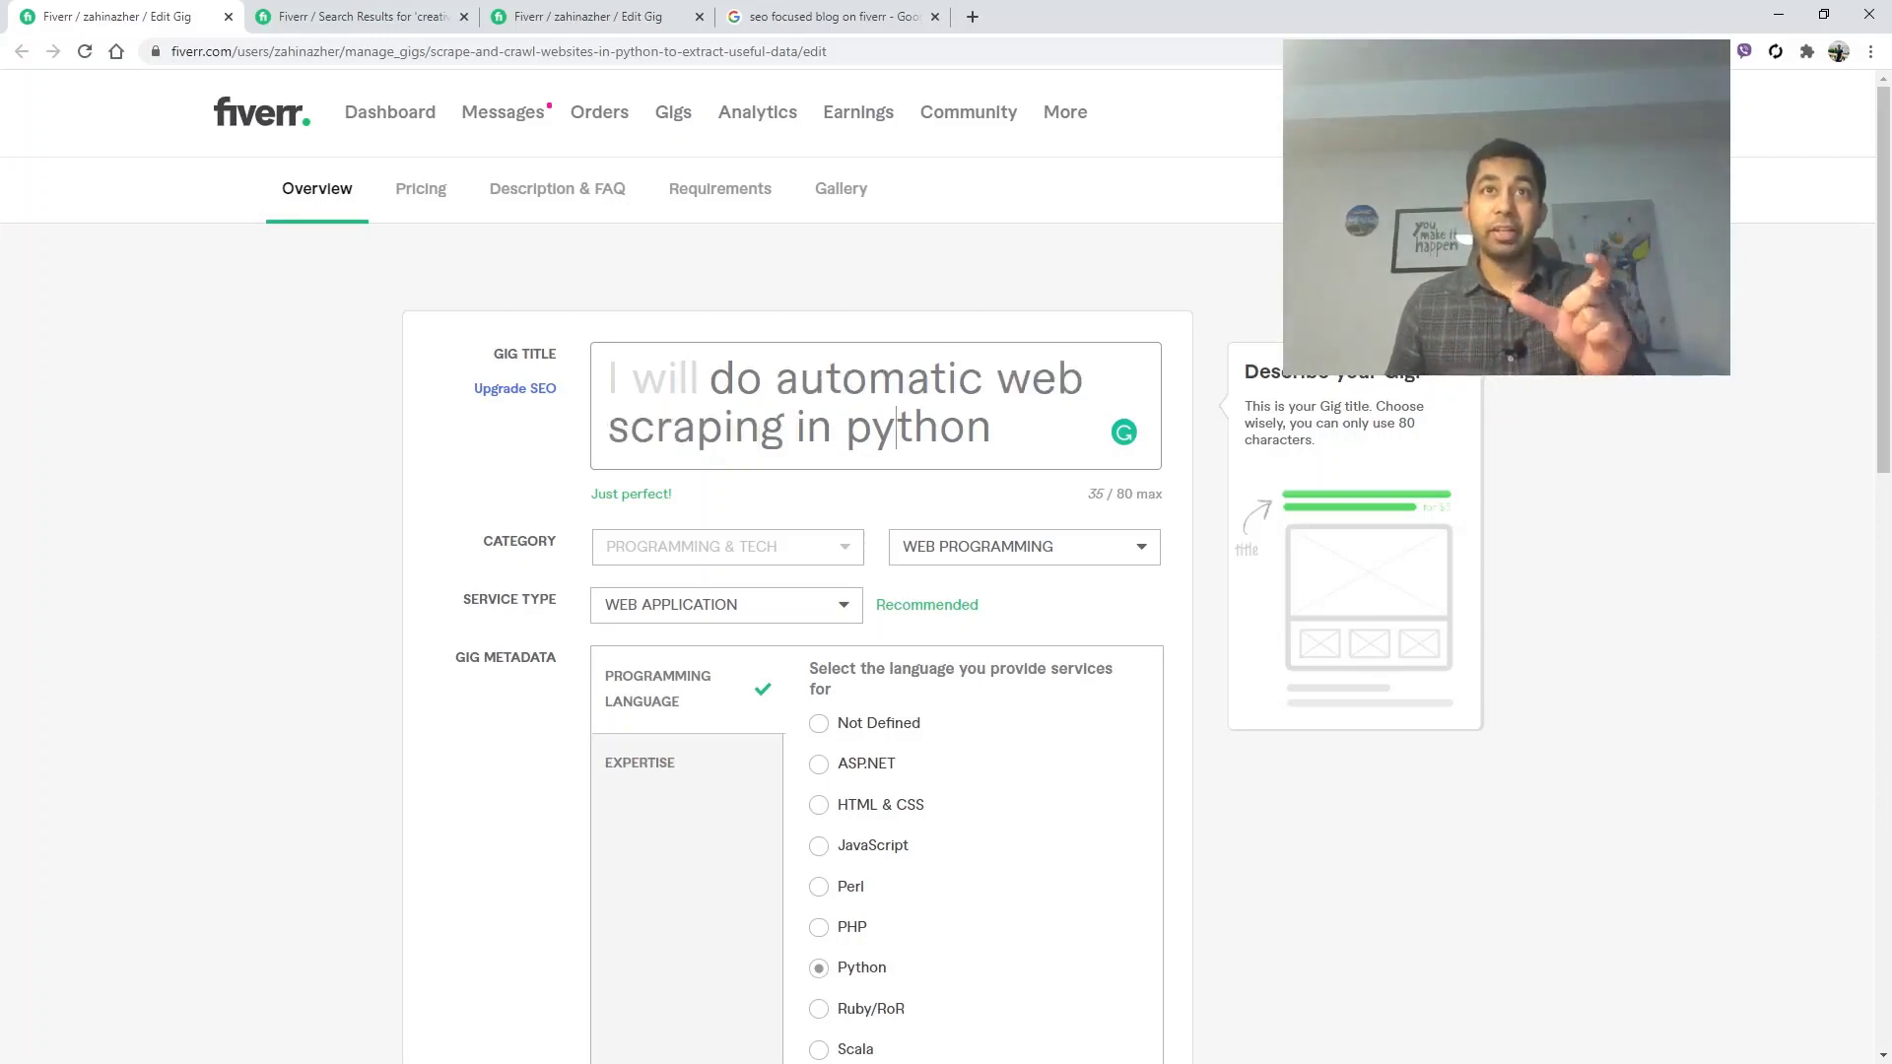
drag(996, 378, 990, 427)
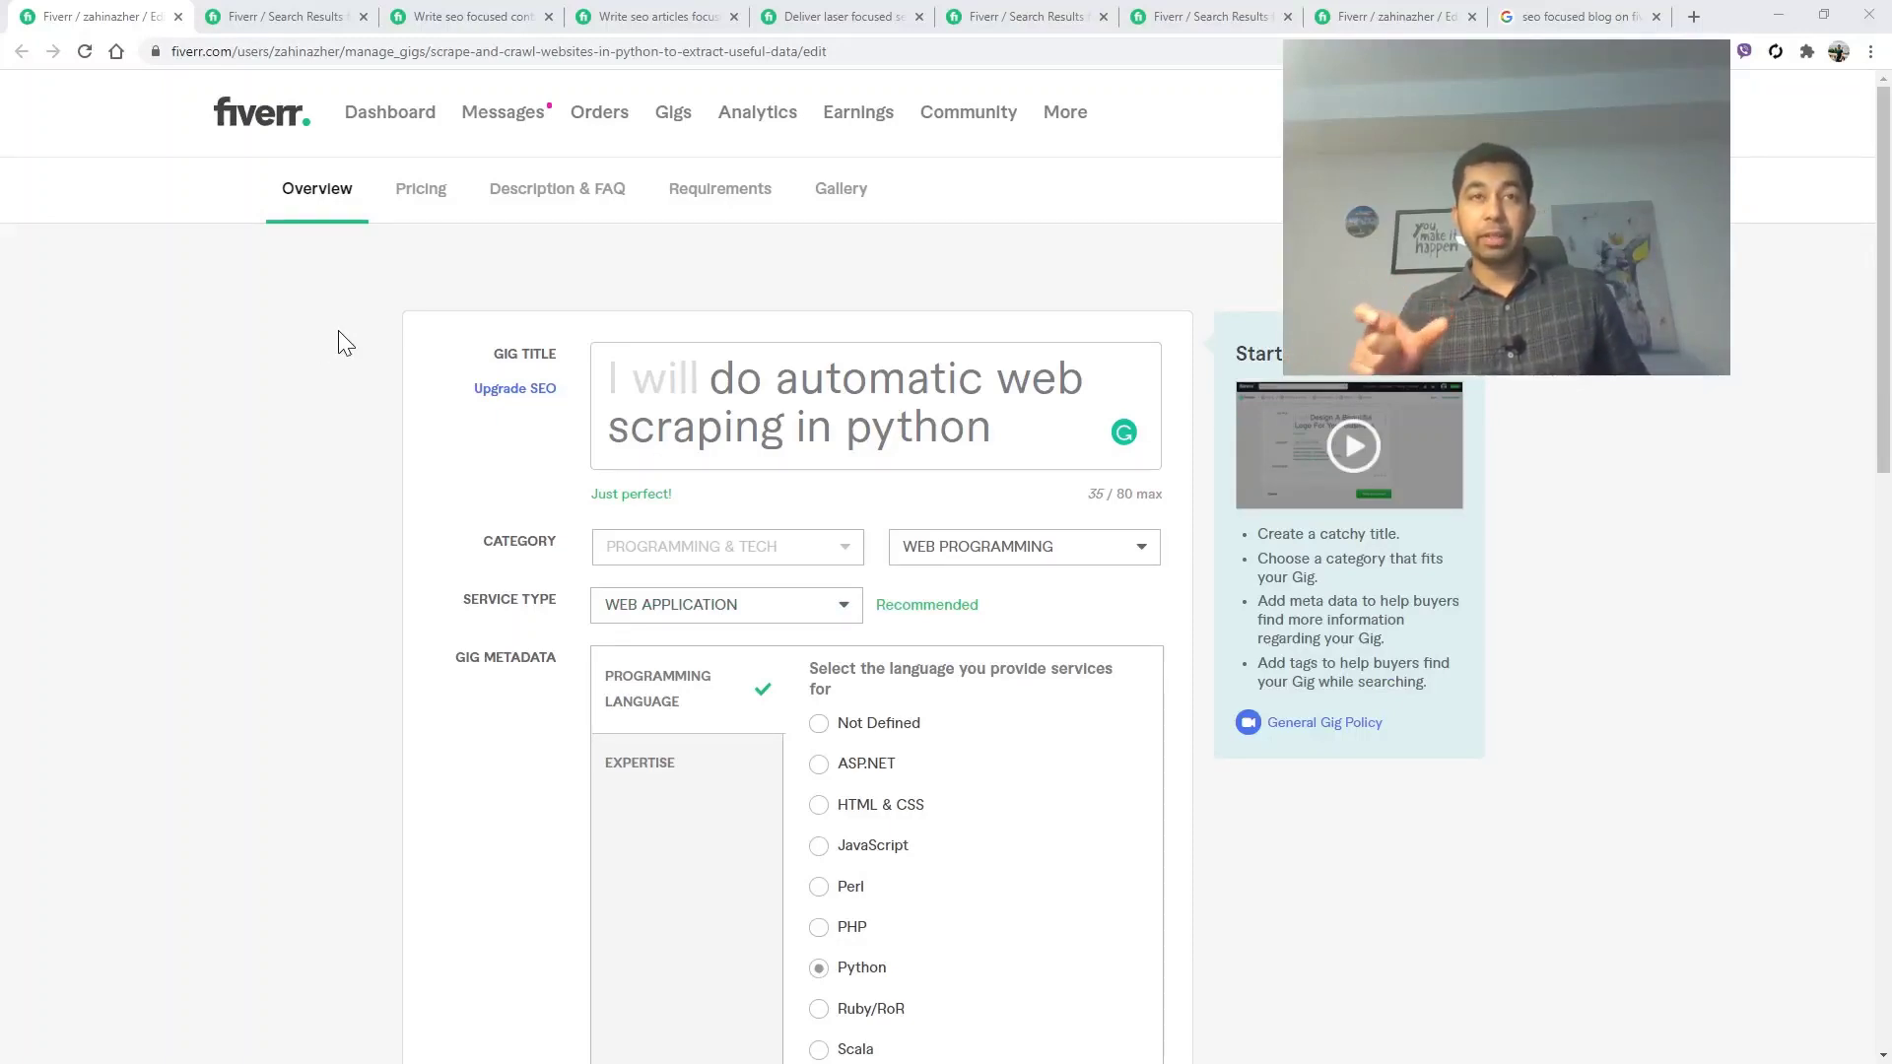
scroll(333, 373, down, 7)
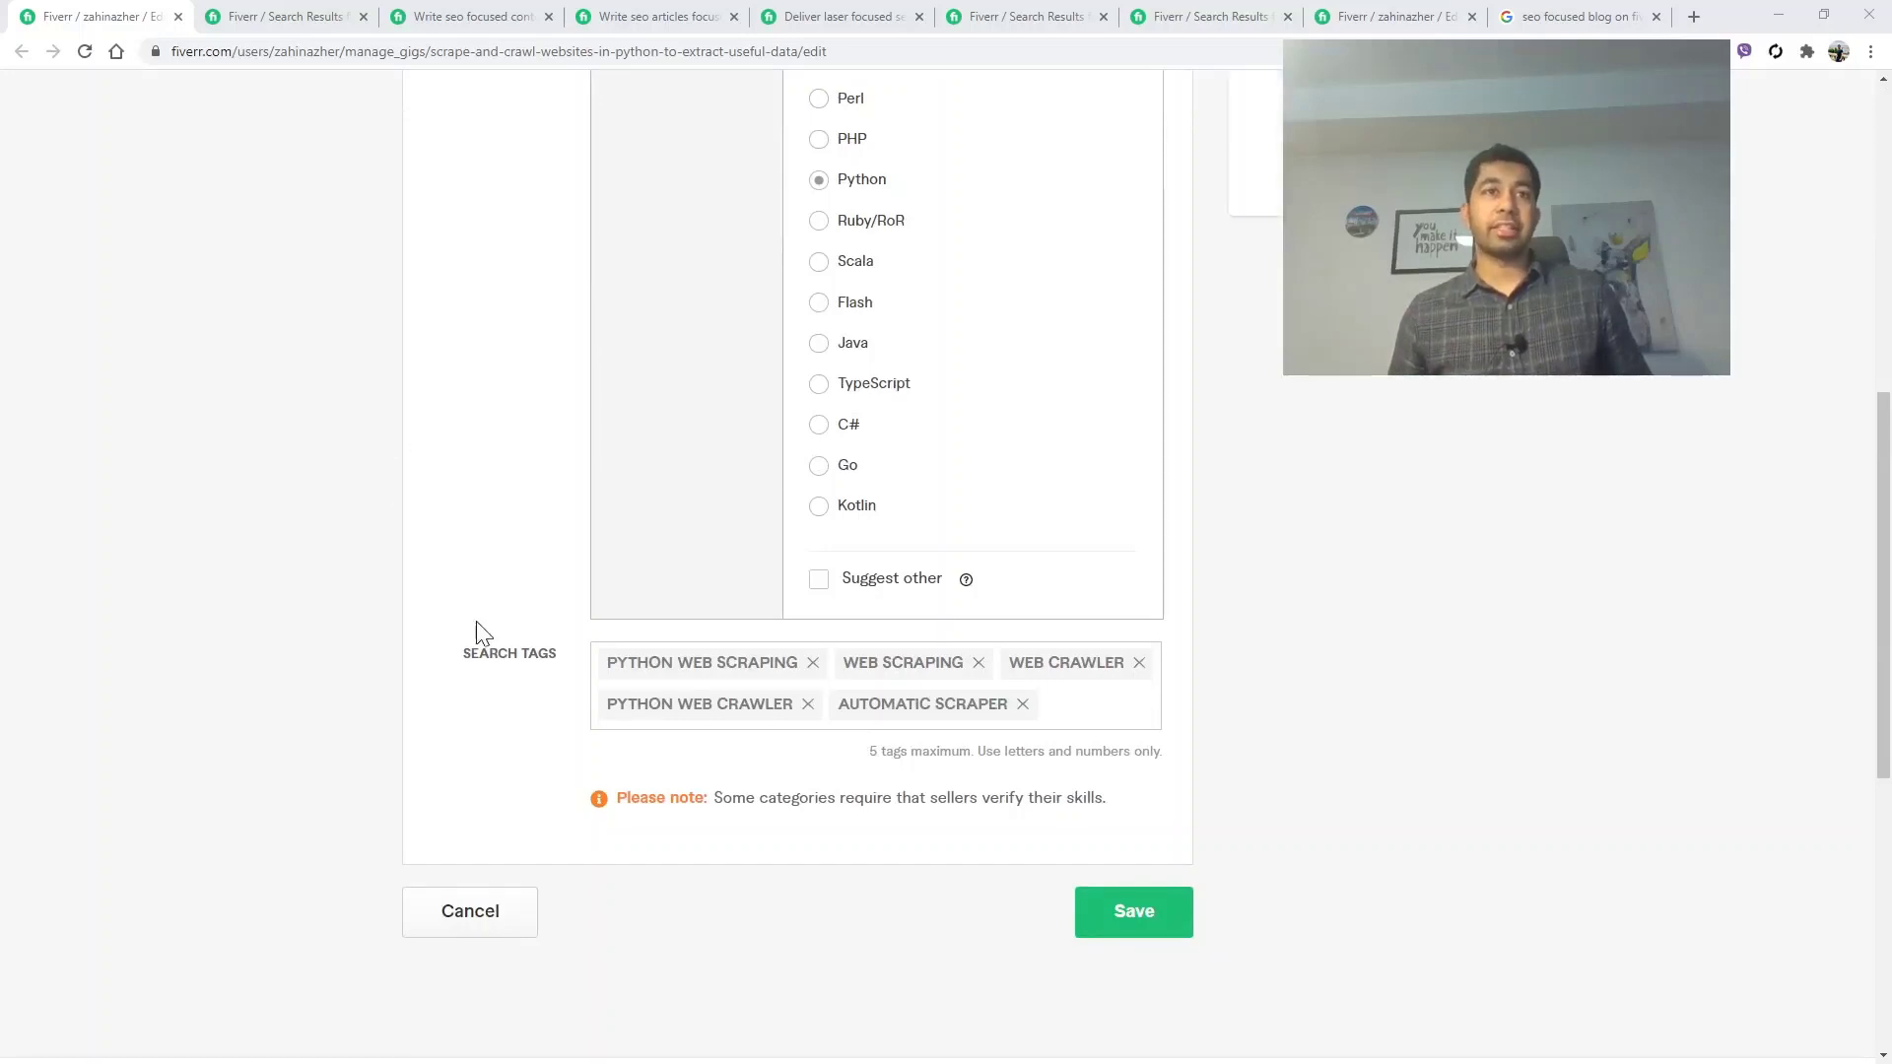
mouse_move(563, 660)
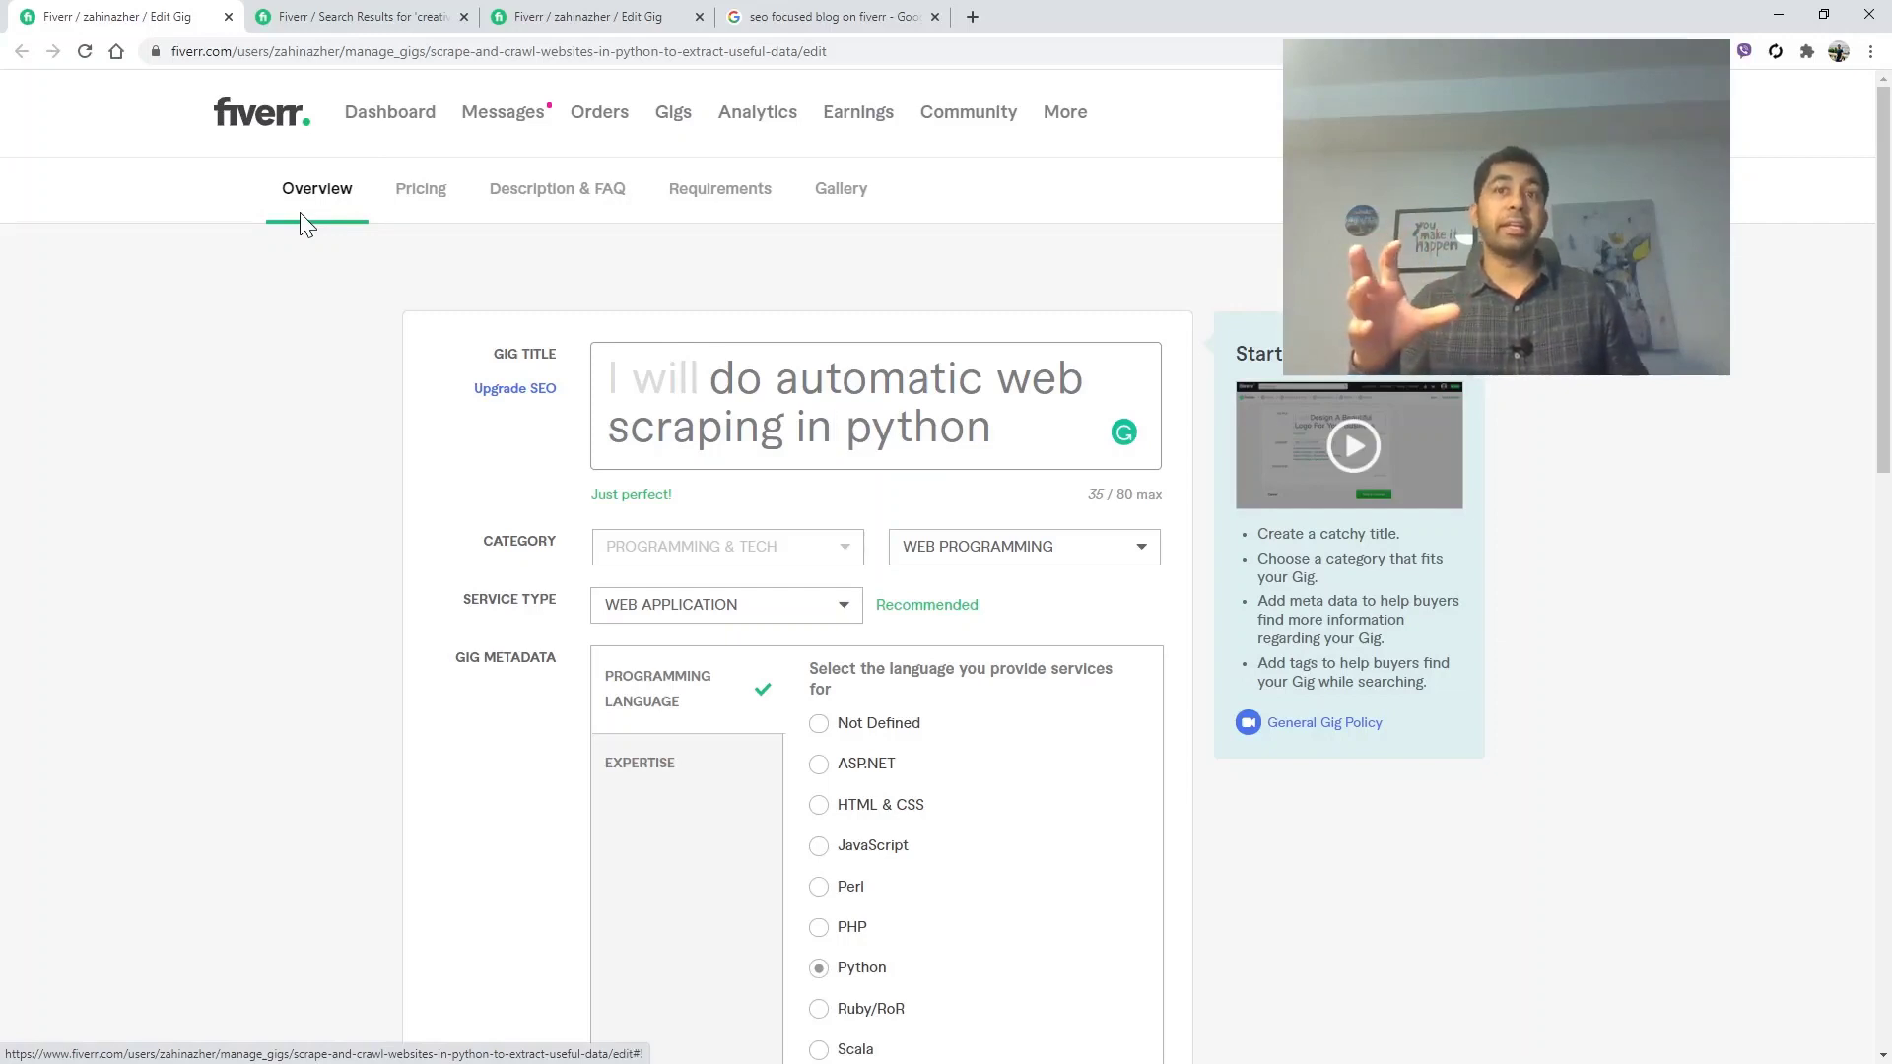
Search the marketplace for "web scraping" in place of "creative writing"
click(380, 17)
click(512, 113)
key(ctrl+a)
key(BackSpace)
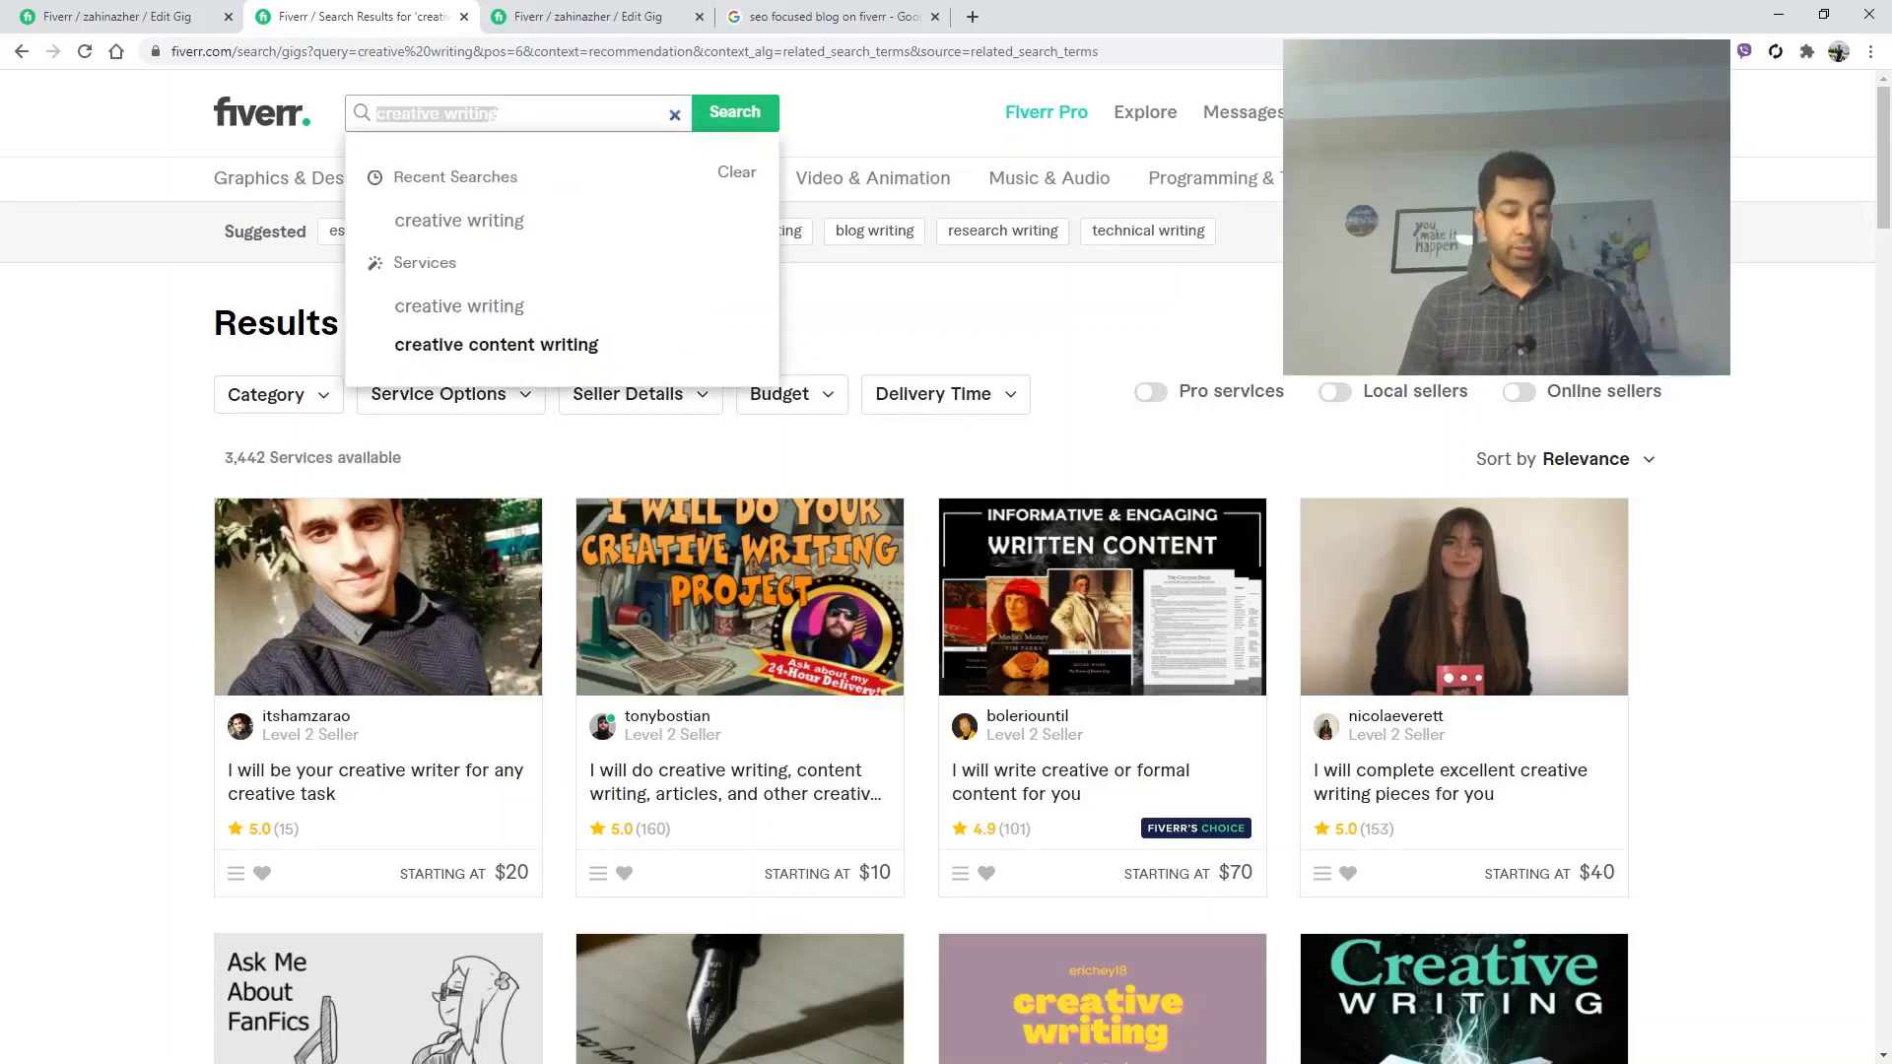
text(web scraping)
key(Return)
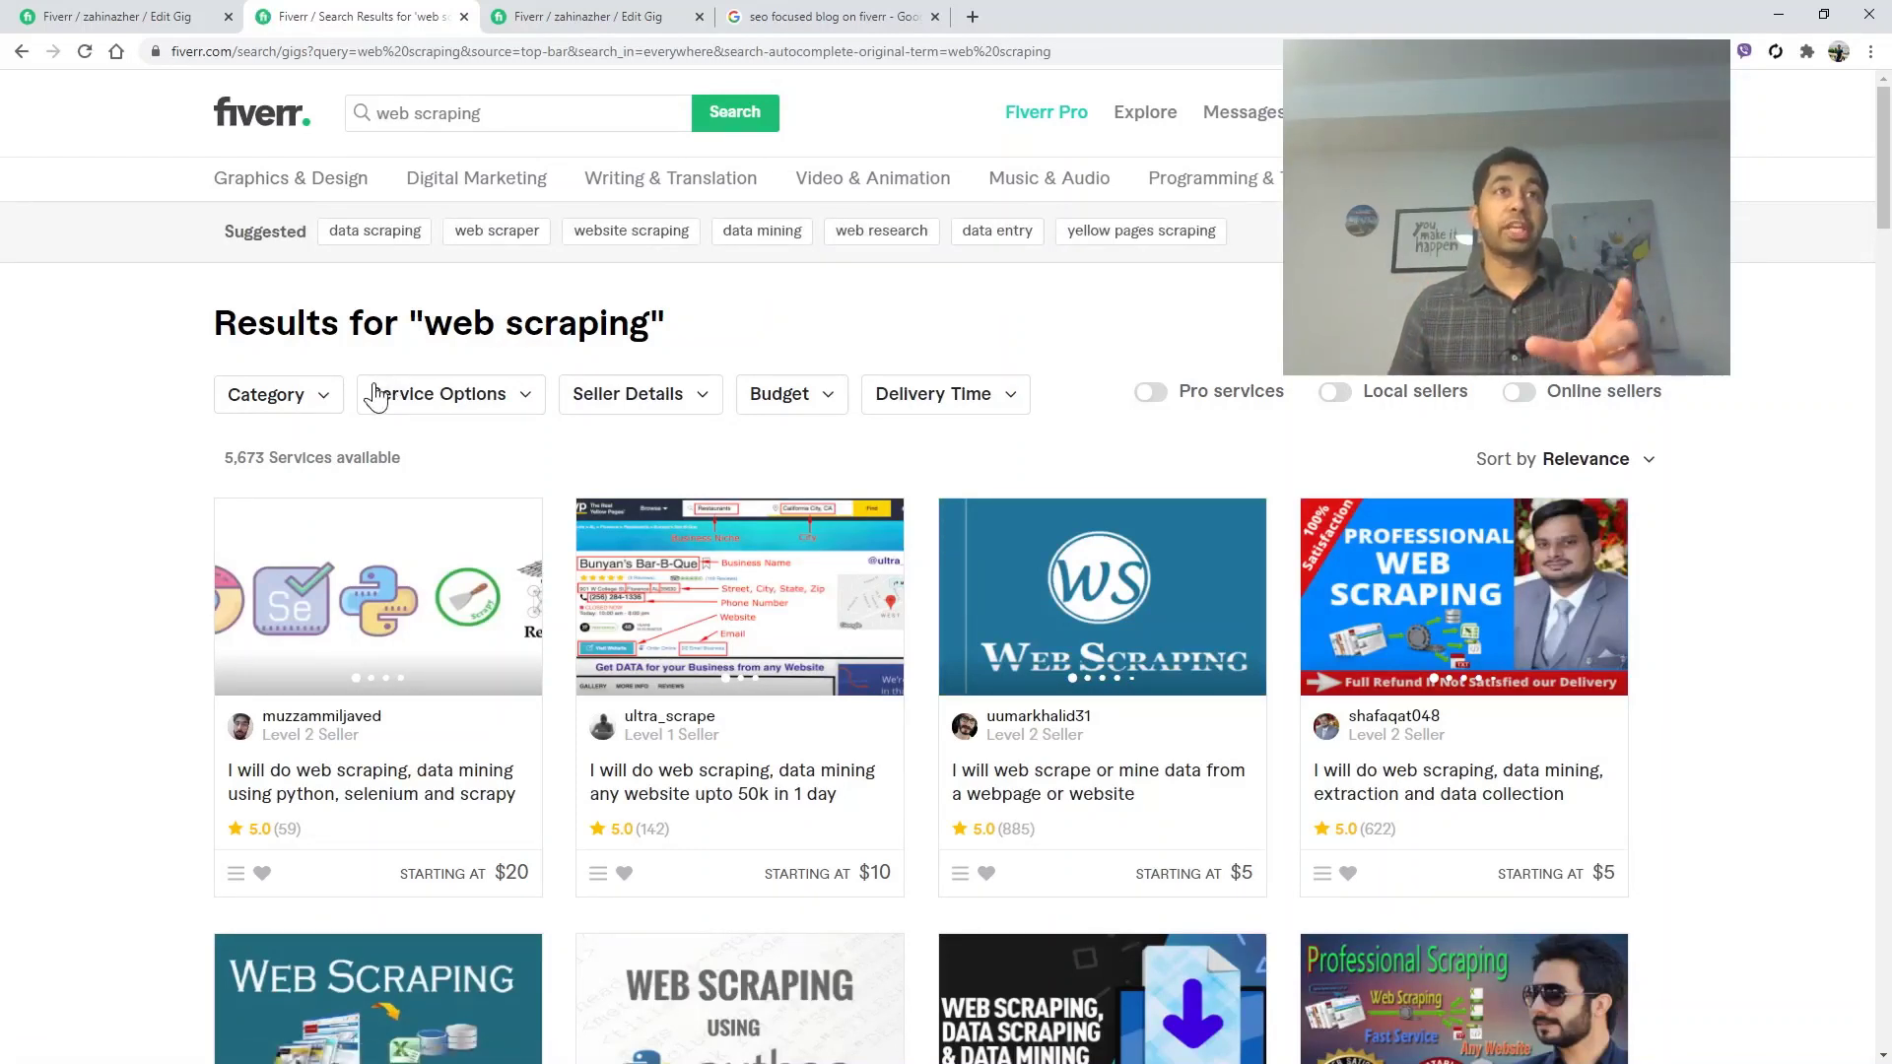
Examine how the listed "web scraping" gigs word their titles, along with their seller levels and ratings
scroll(256, 434, down, 2)
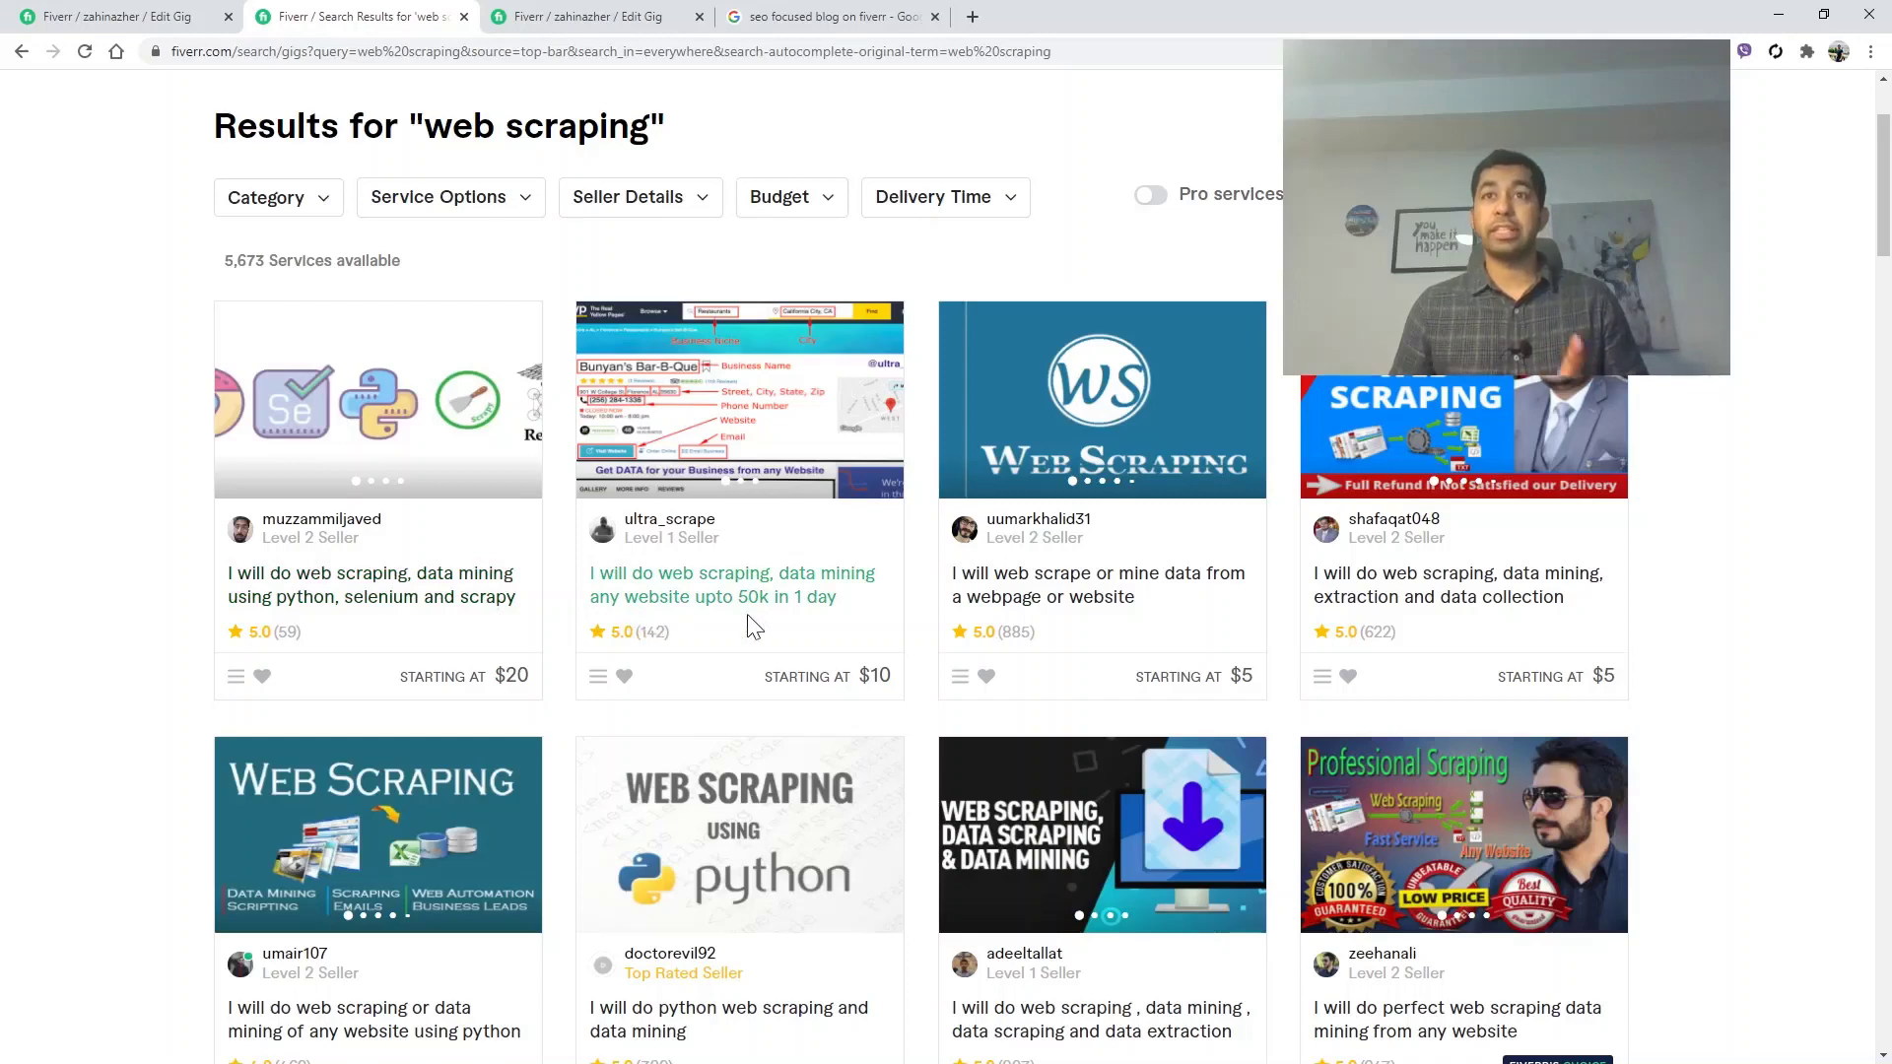
scroll(756, 626, down, 5)
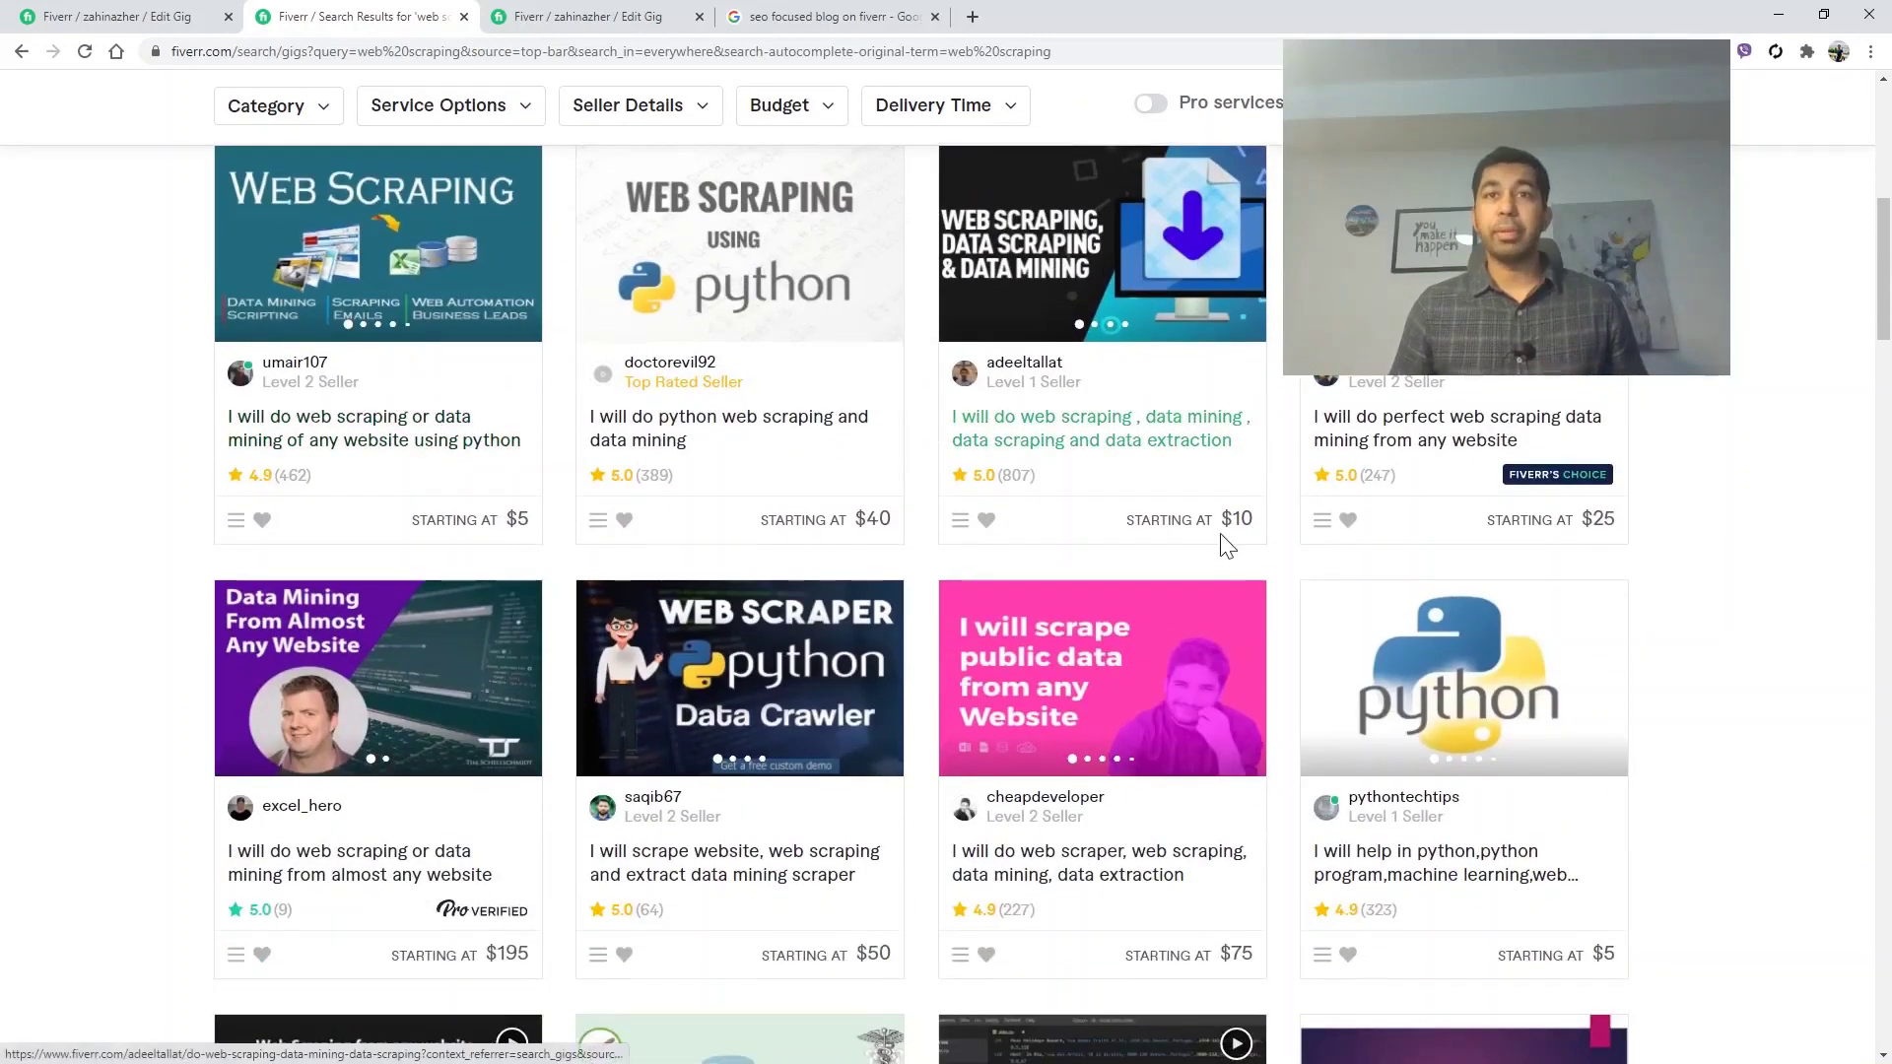
scroll(1207, 537, down, 3)
scroll(1200, 529, down, 2)
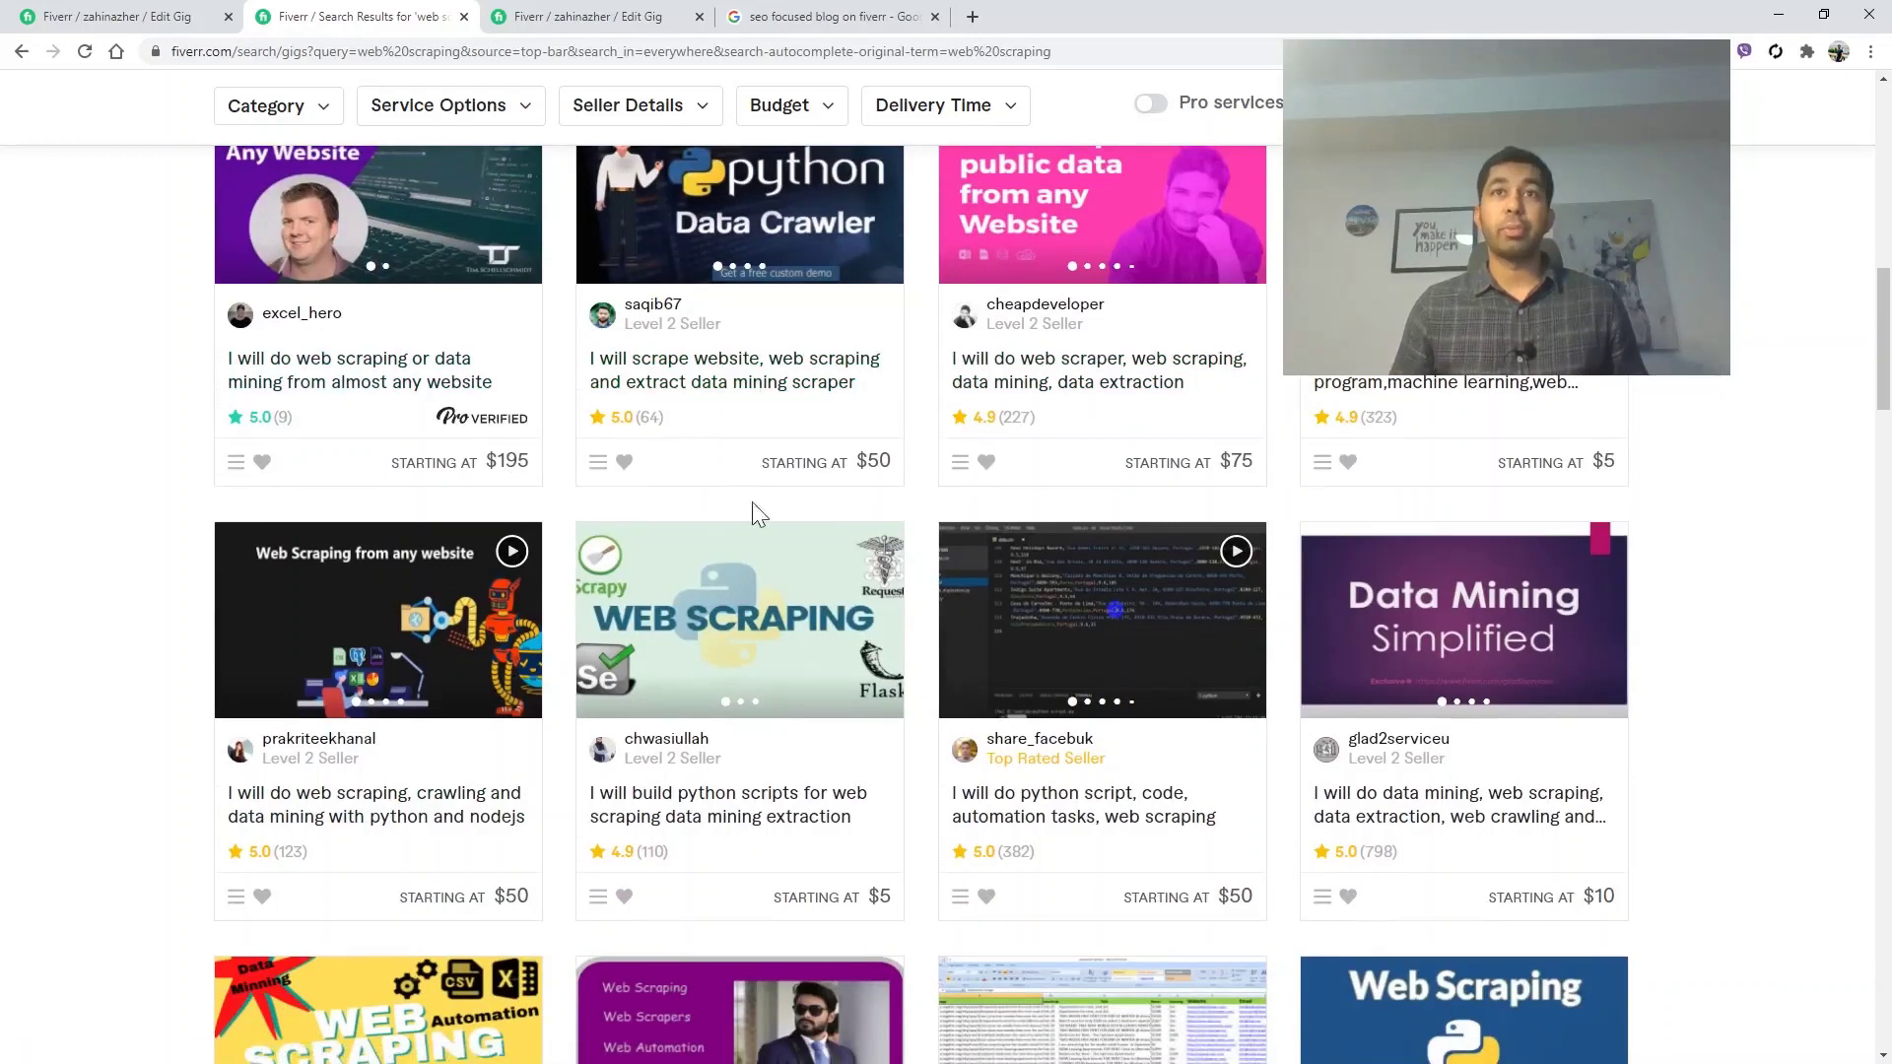
scroll(1226, 518, down, 2)
scroll(844, 506, down, 2)
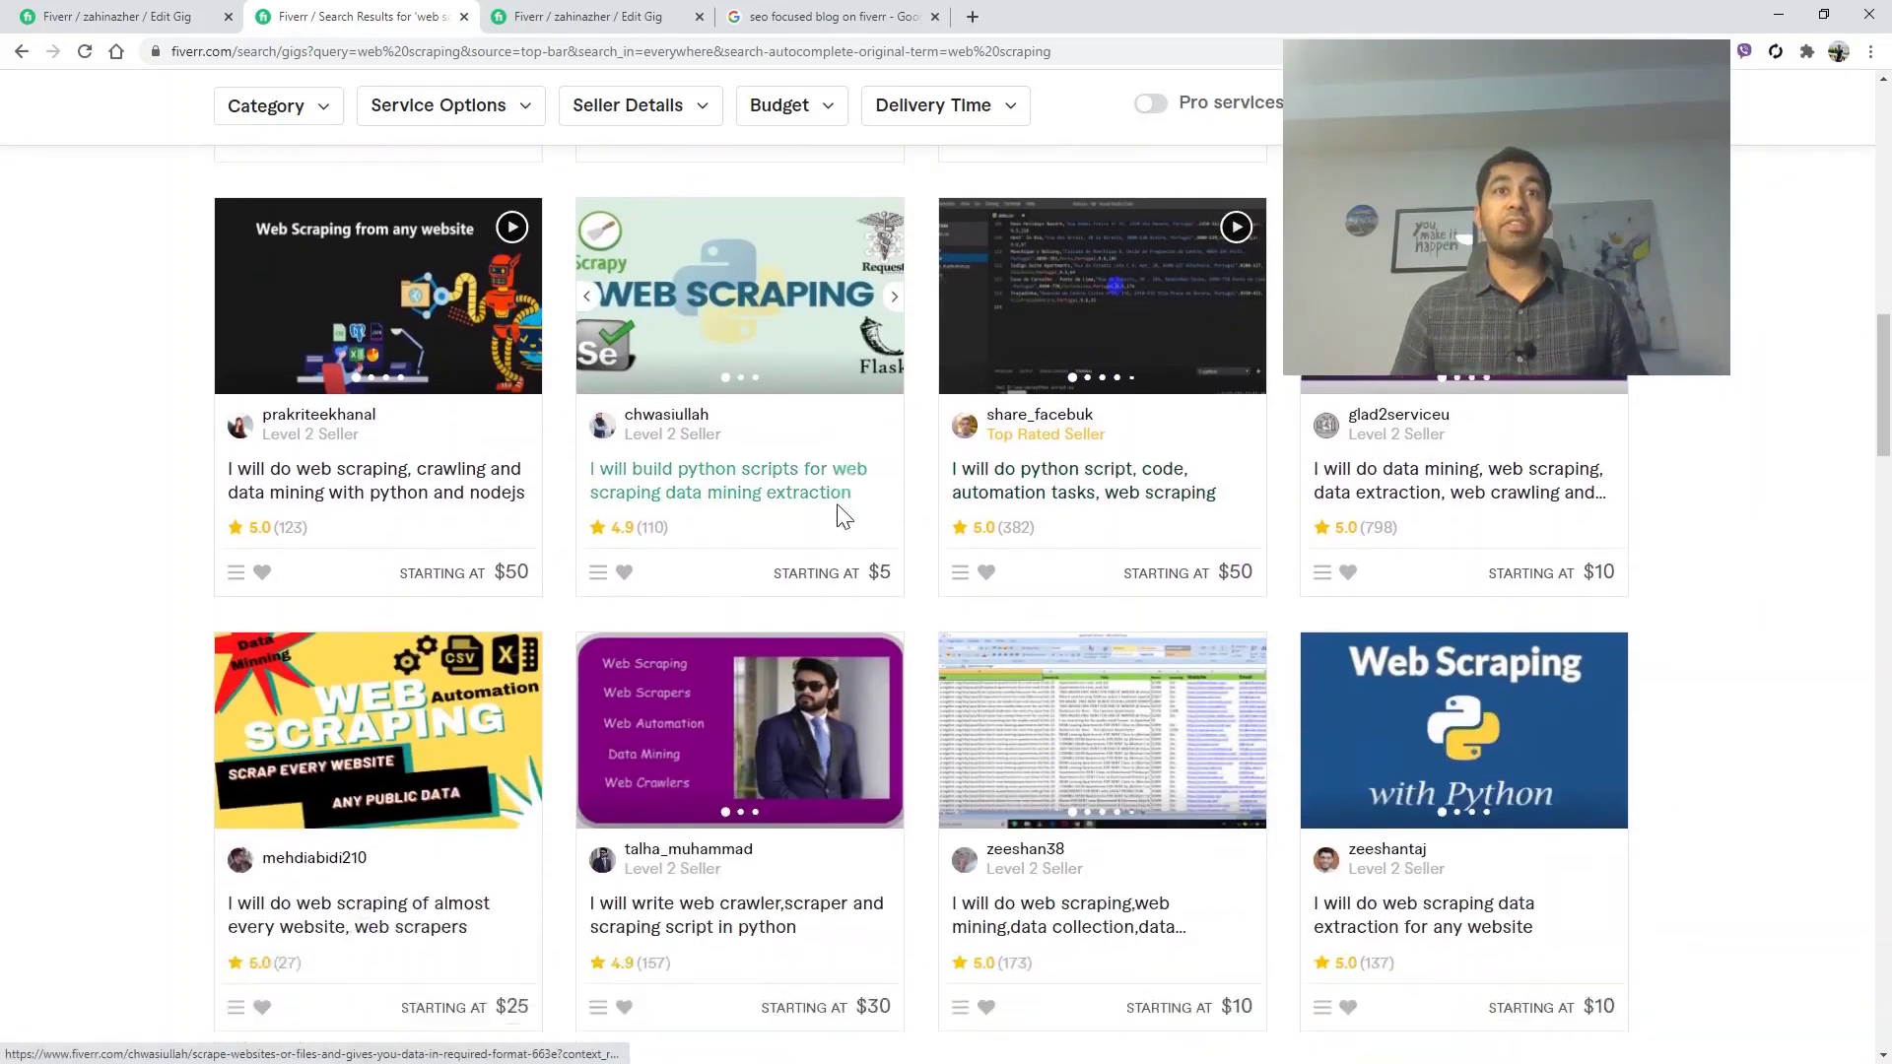
scroll(821, 478, up, 1)
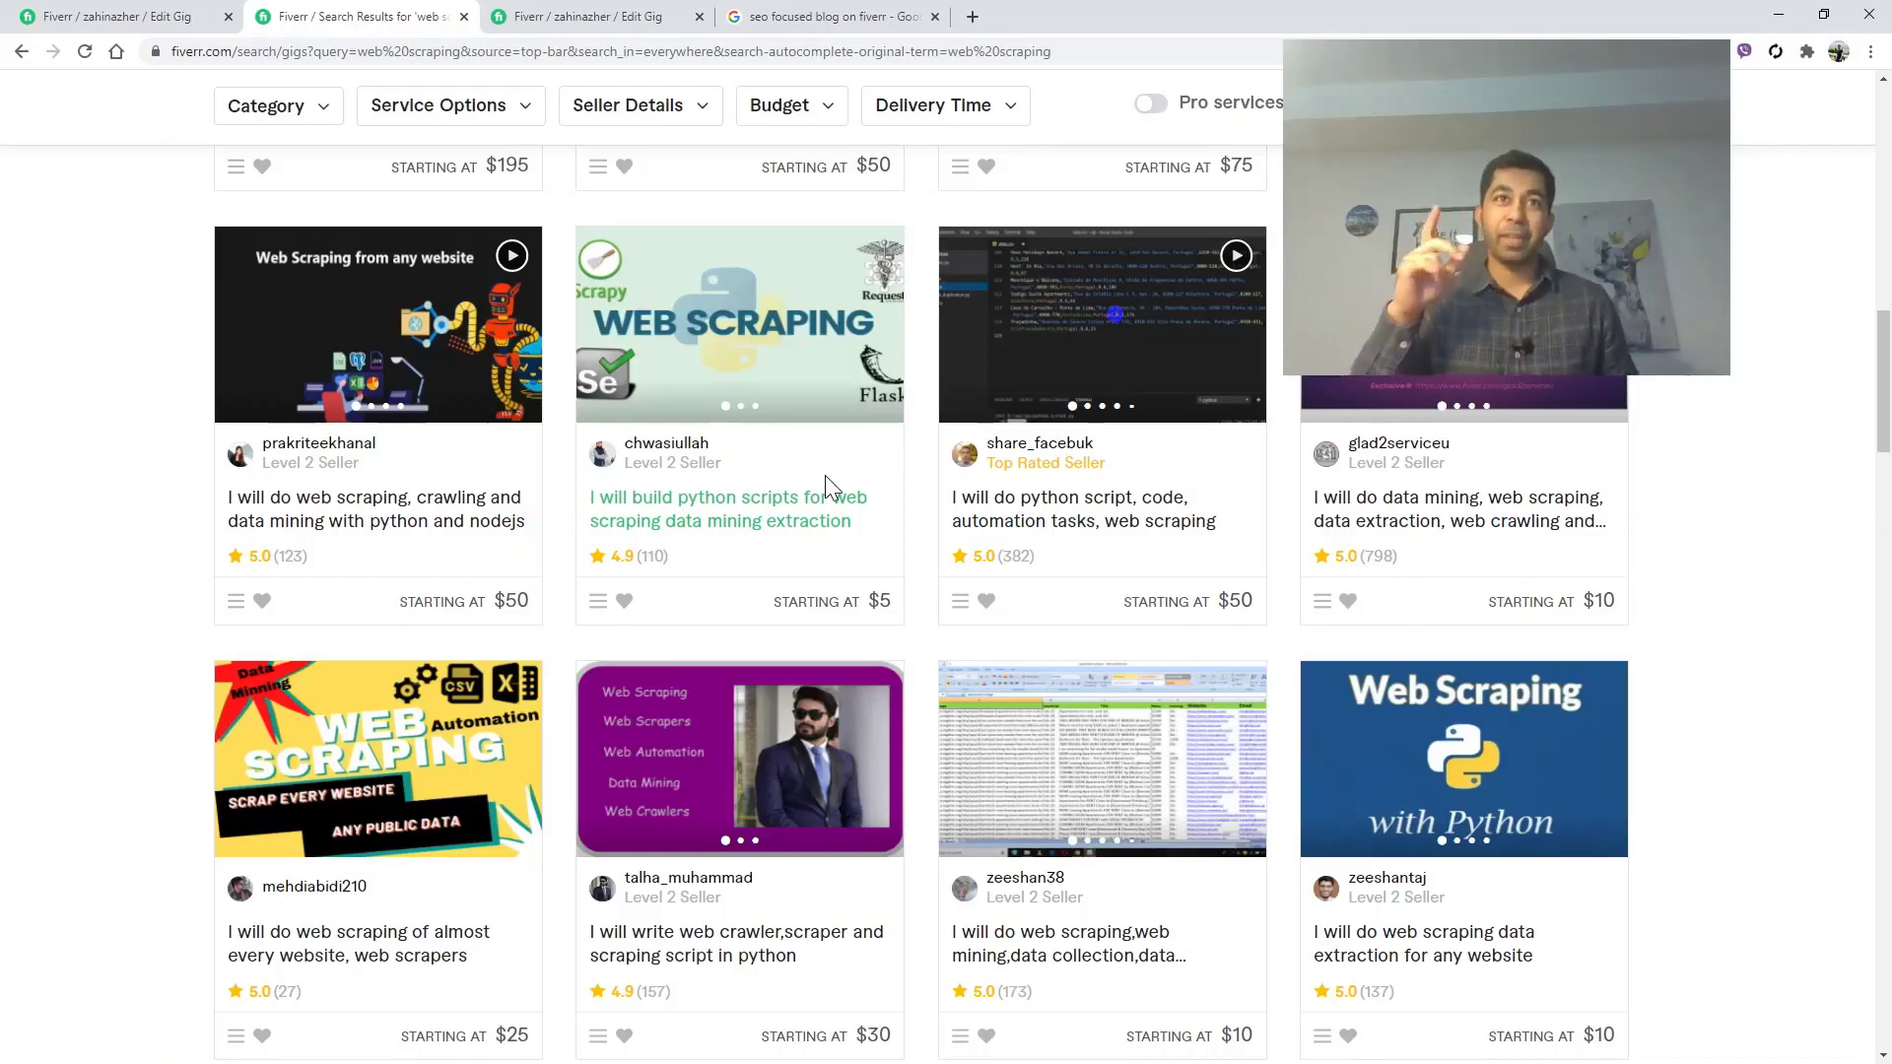
scroll(825, 475, up, 12)
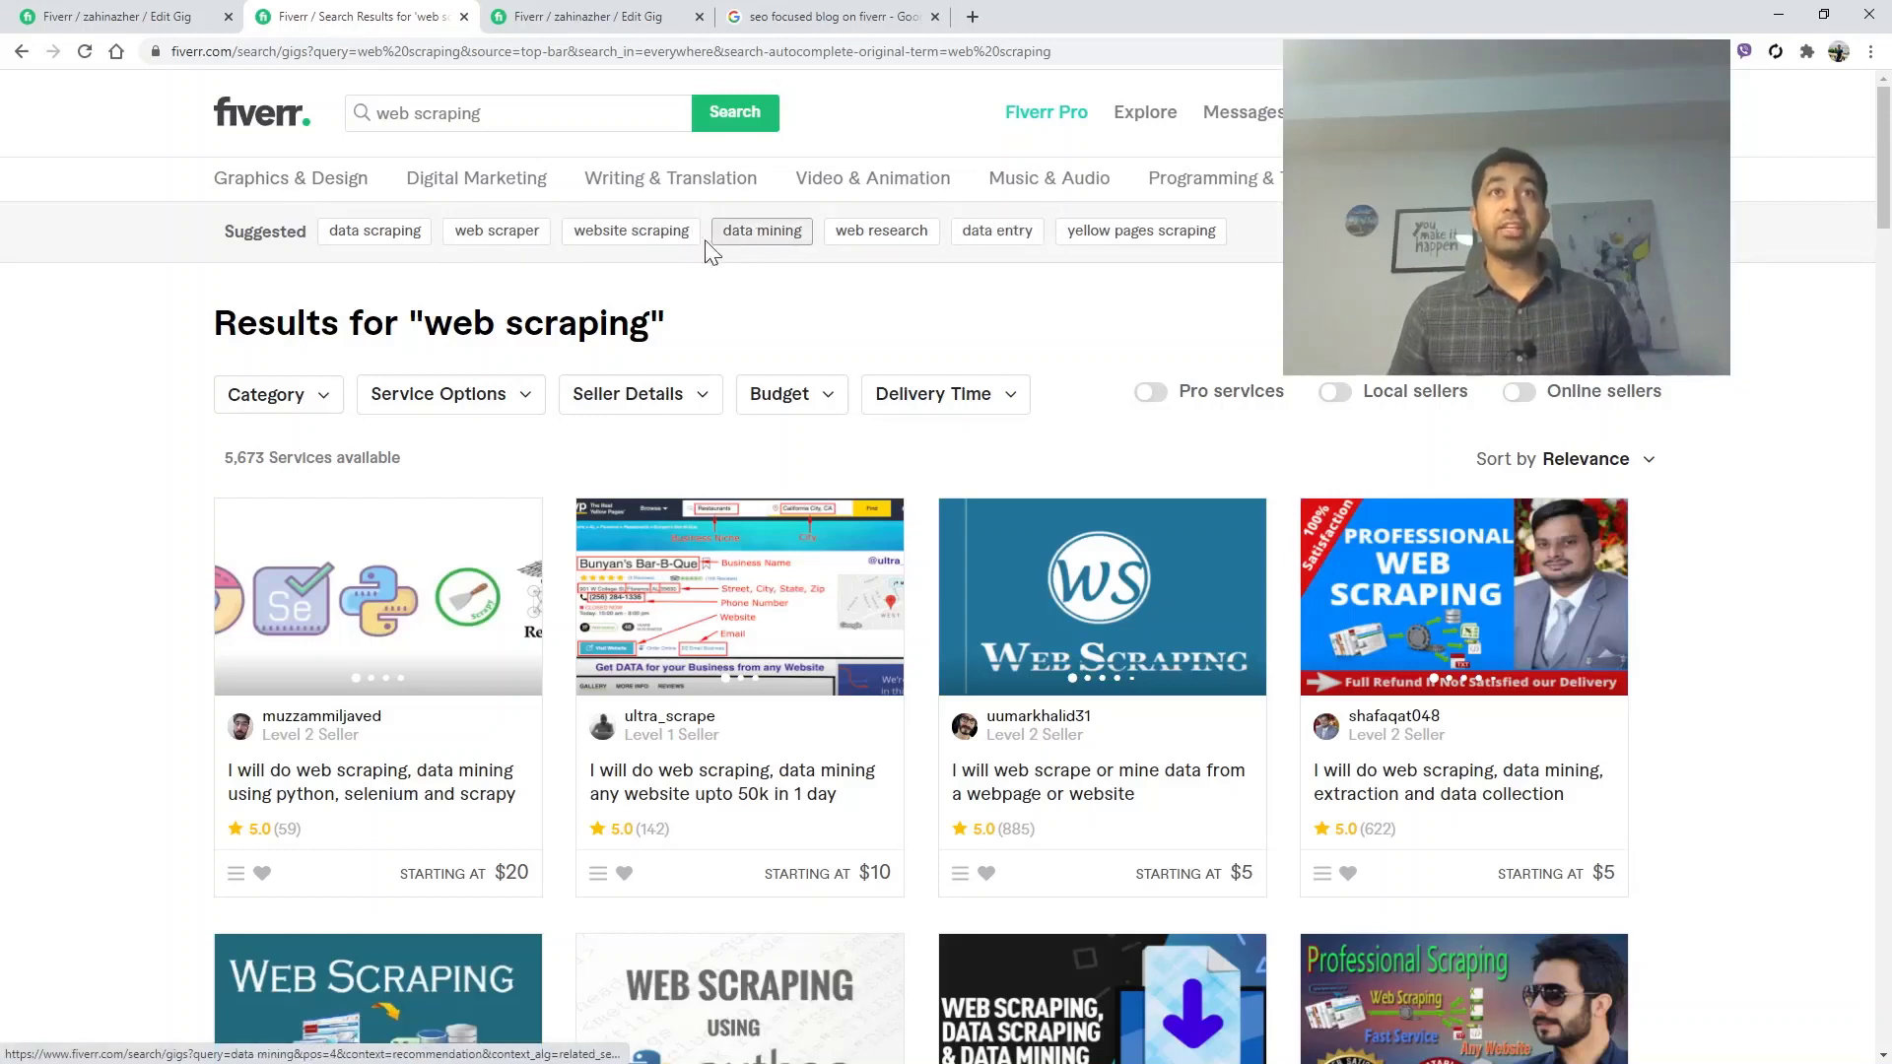
Open the suggested searches "website scraping" and "yellow pages scraping" in separate tabs and review their results
middle_click(658, 242)
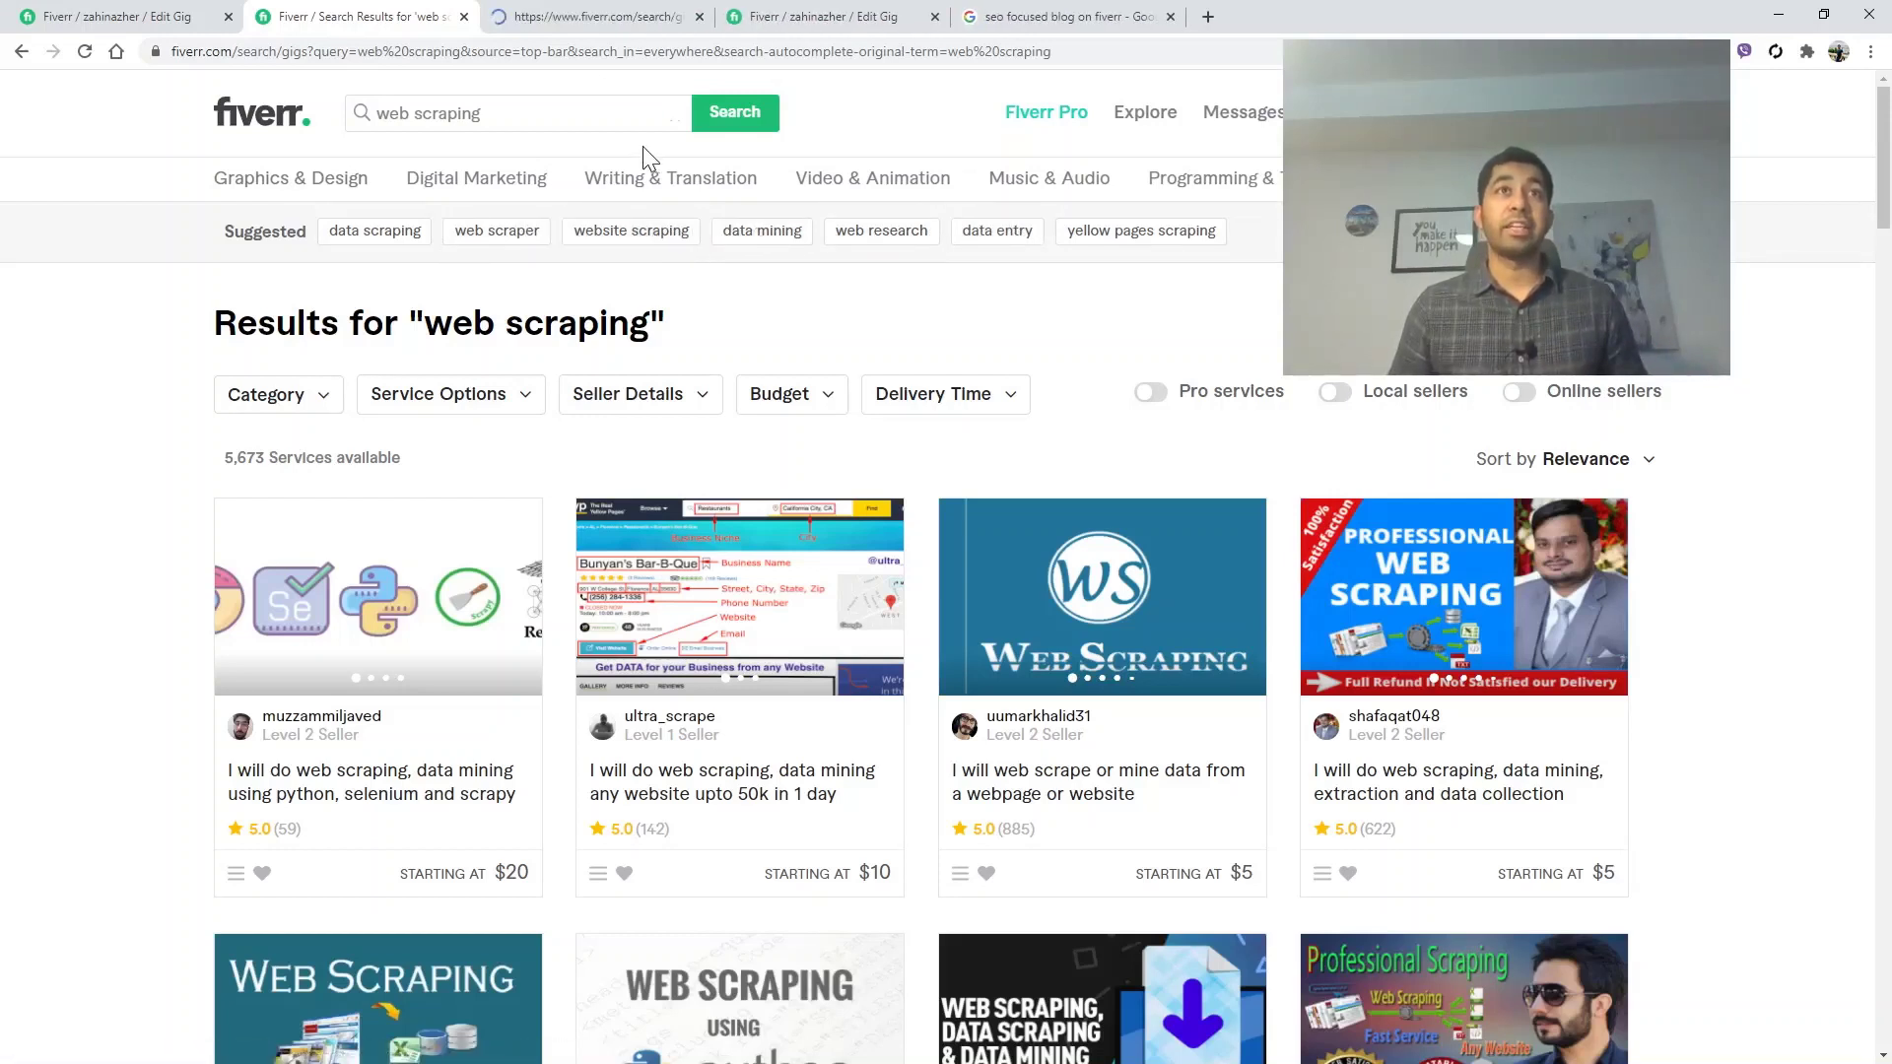
middle_click(1141, 241)
click(806, 20)
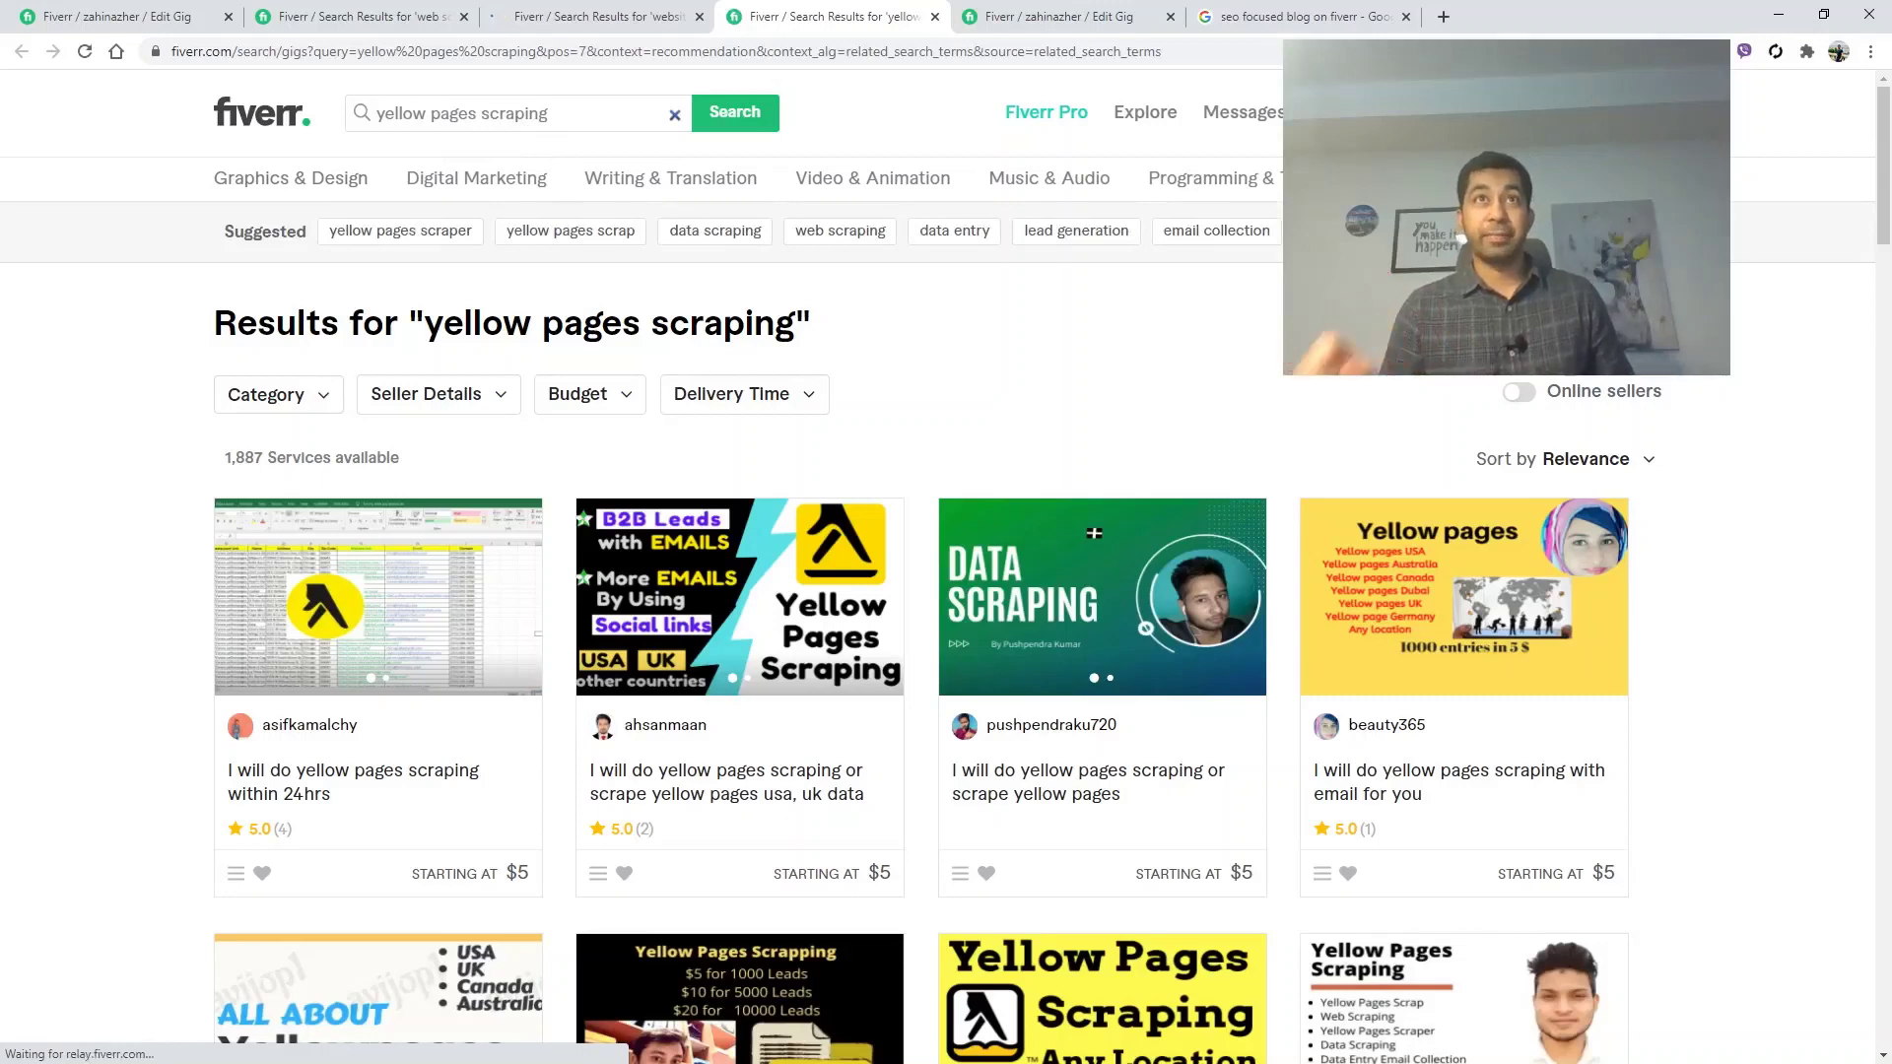
click(532, 12)
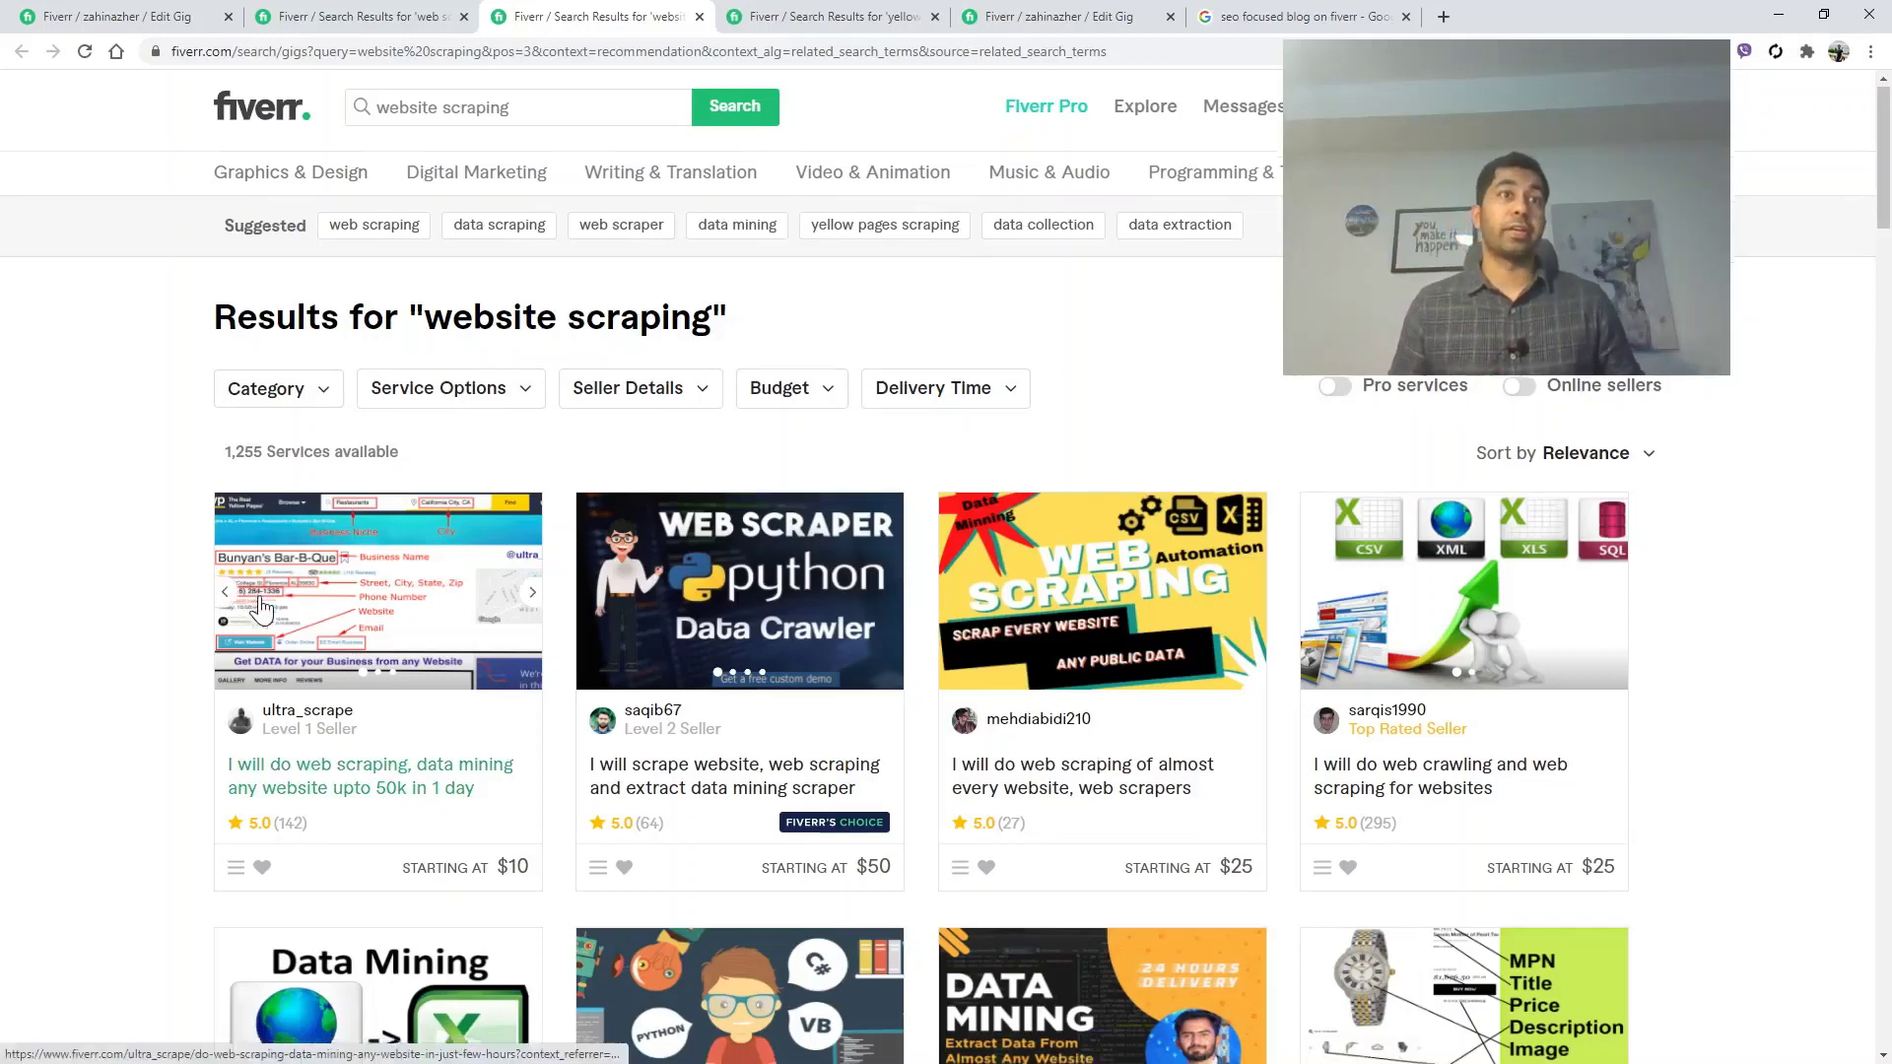
scroll(247, 542, down, 3)
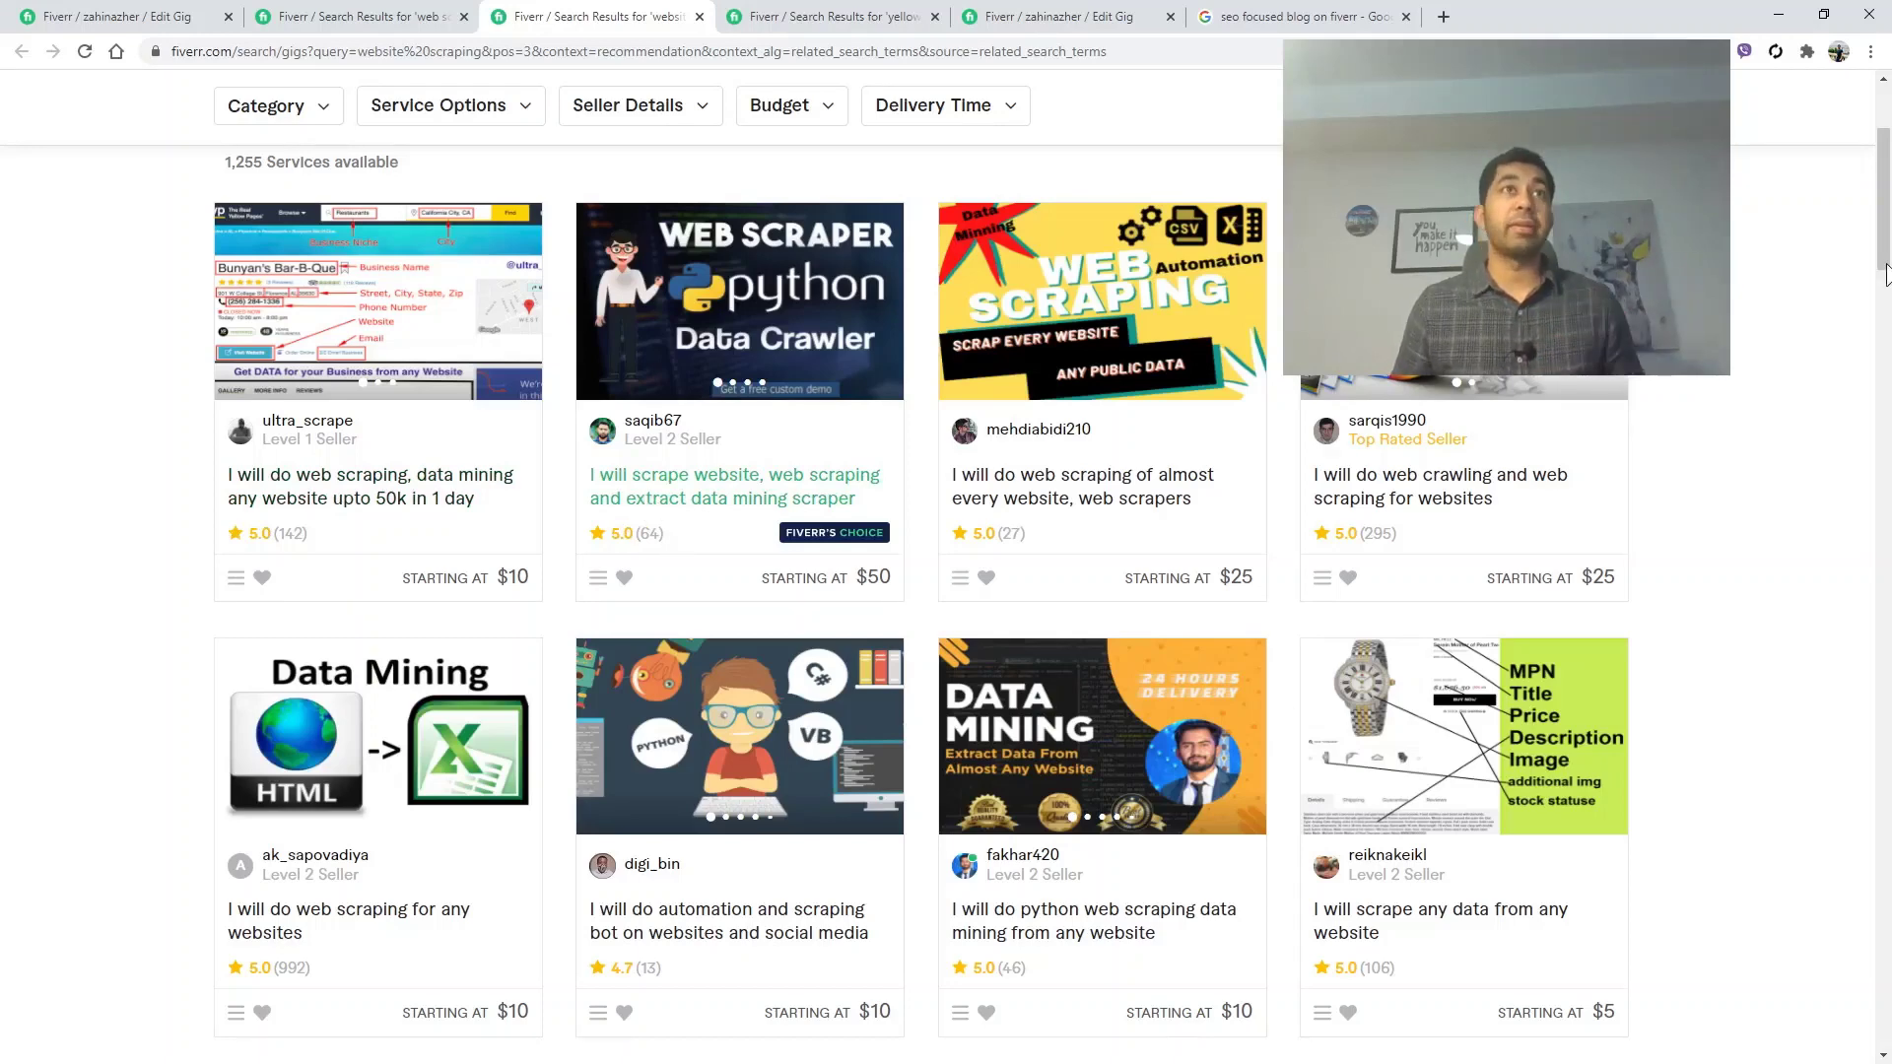
Return to the "web scraping" results and refine the search to "web scraping in python"
click(404, 16)
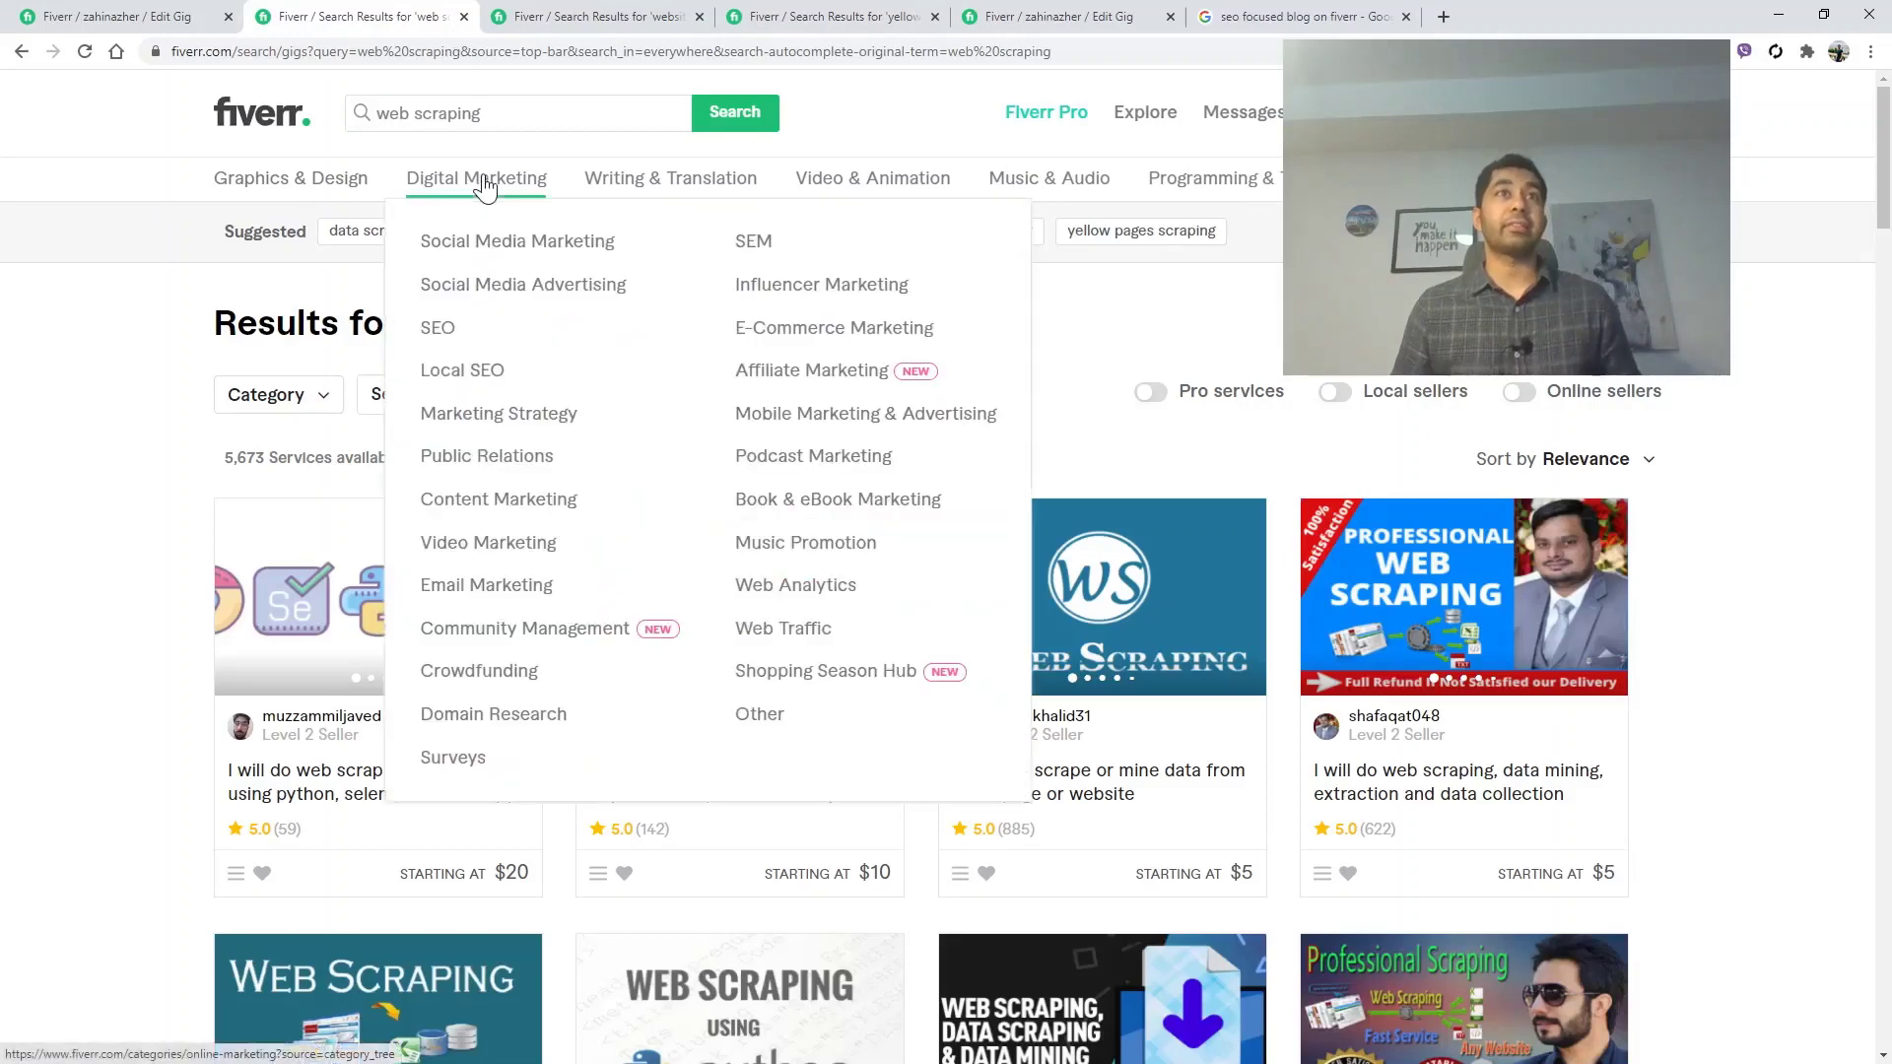
click(513, 113)
text(n)
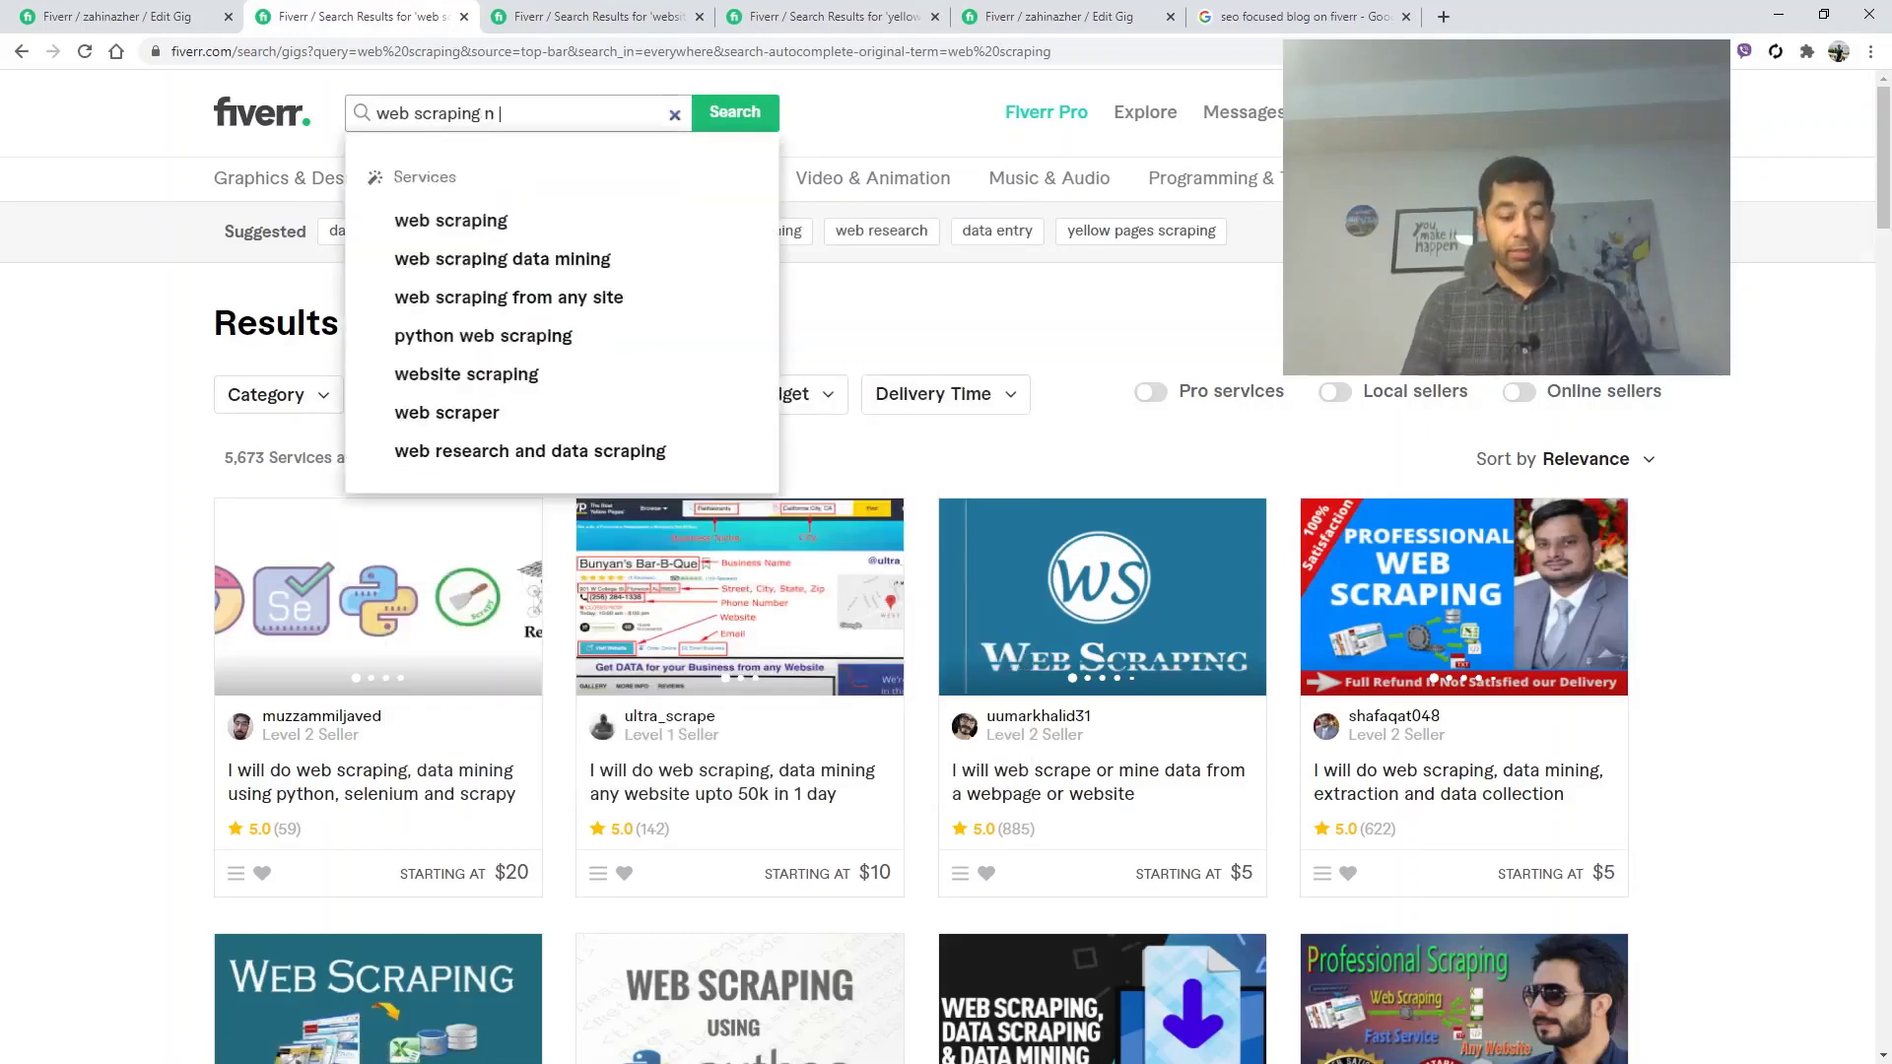
key(BackSpace)
key(BackSpace)
key(BackSpace)
text(in python)
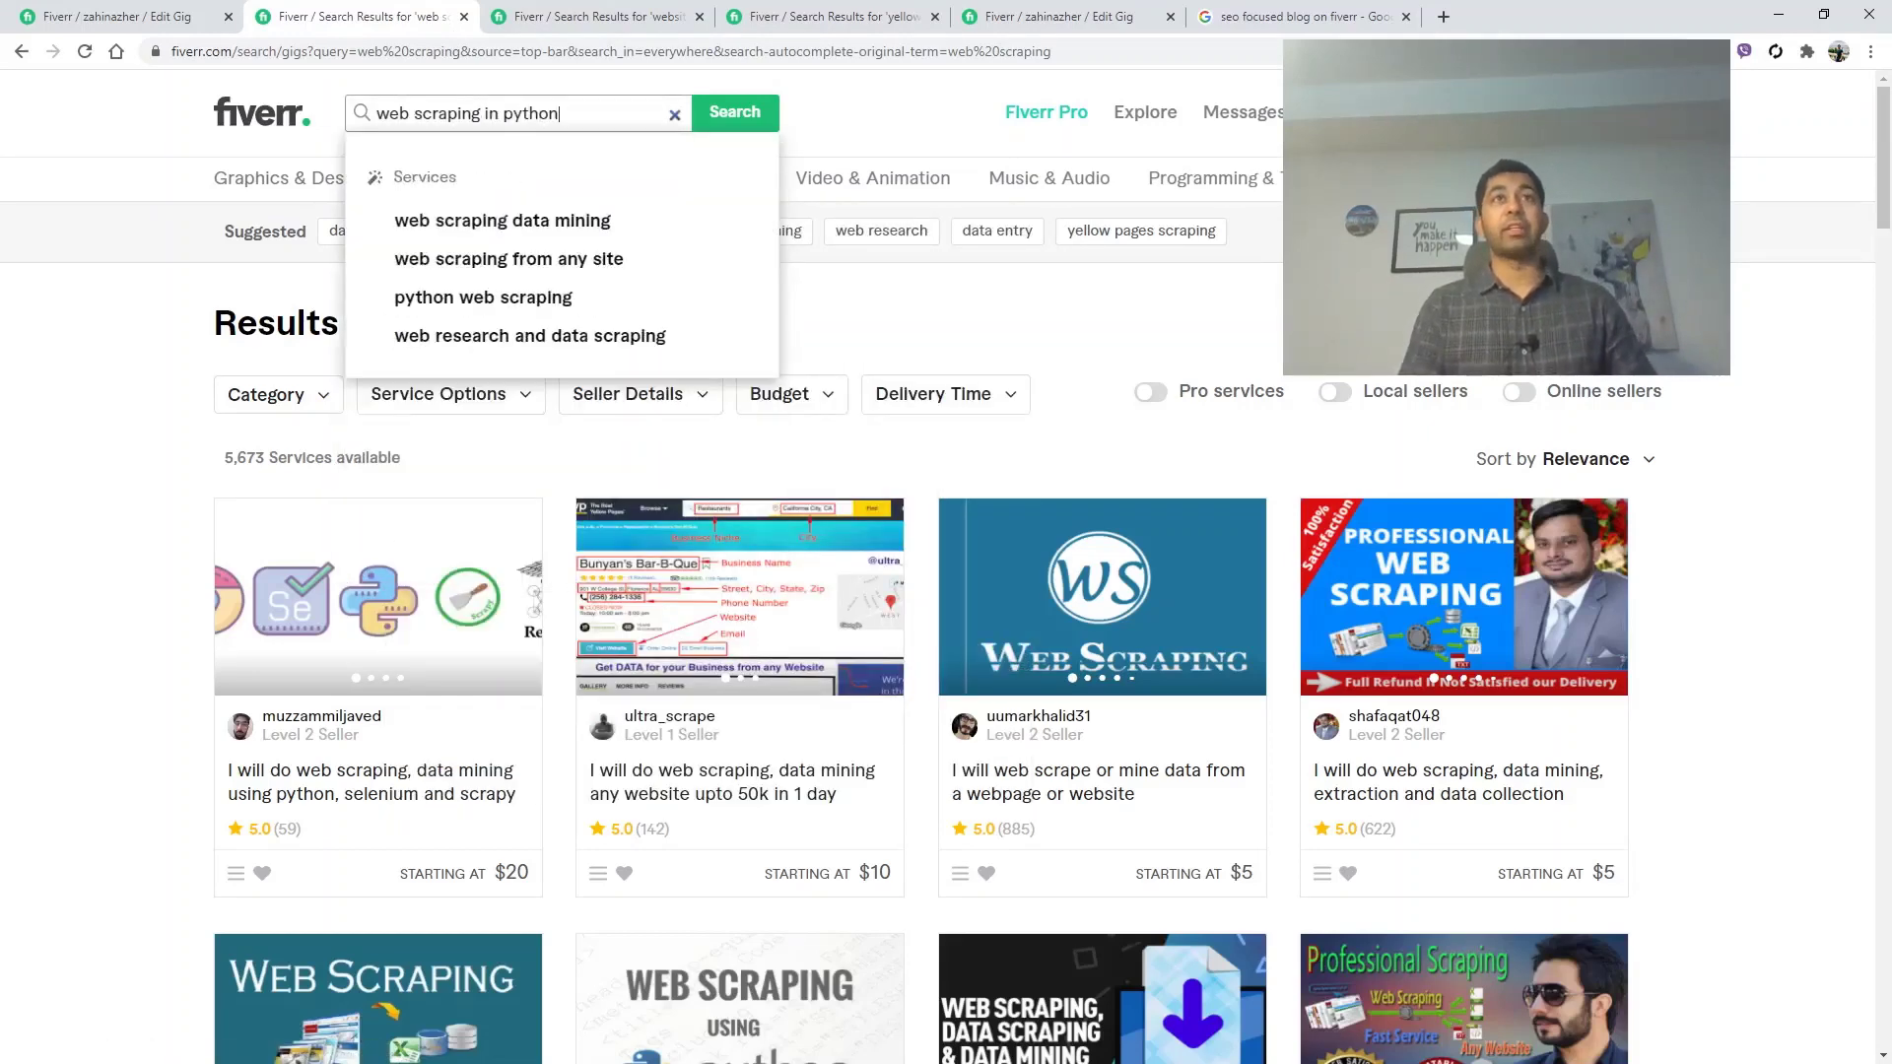
key(Return)
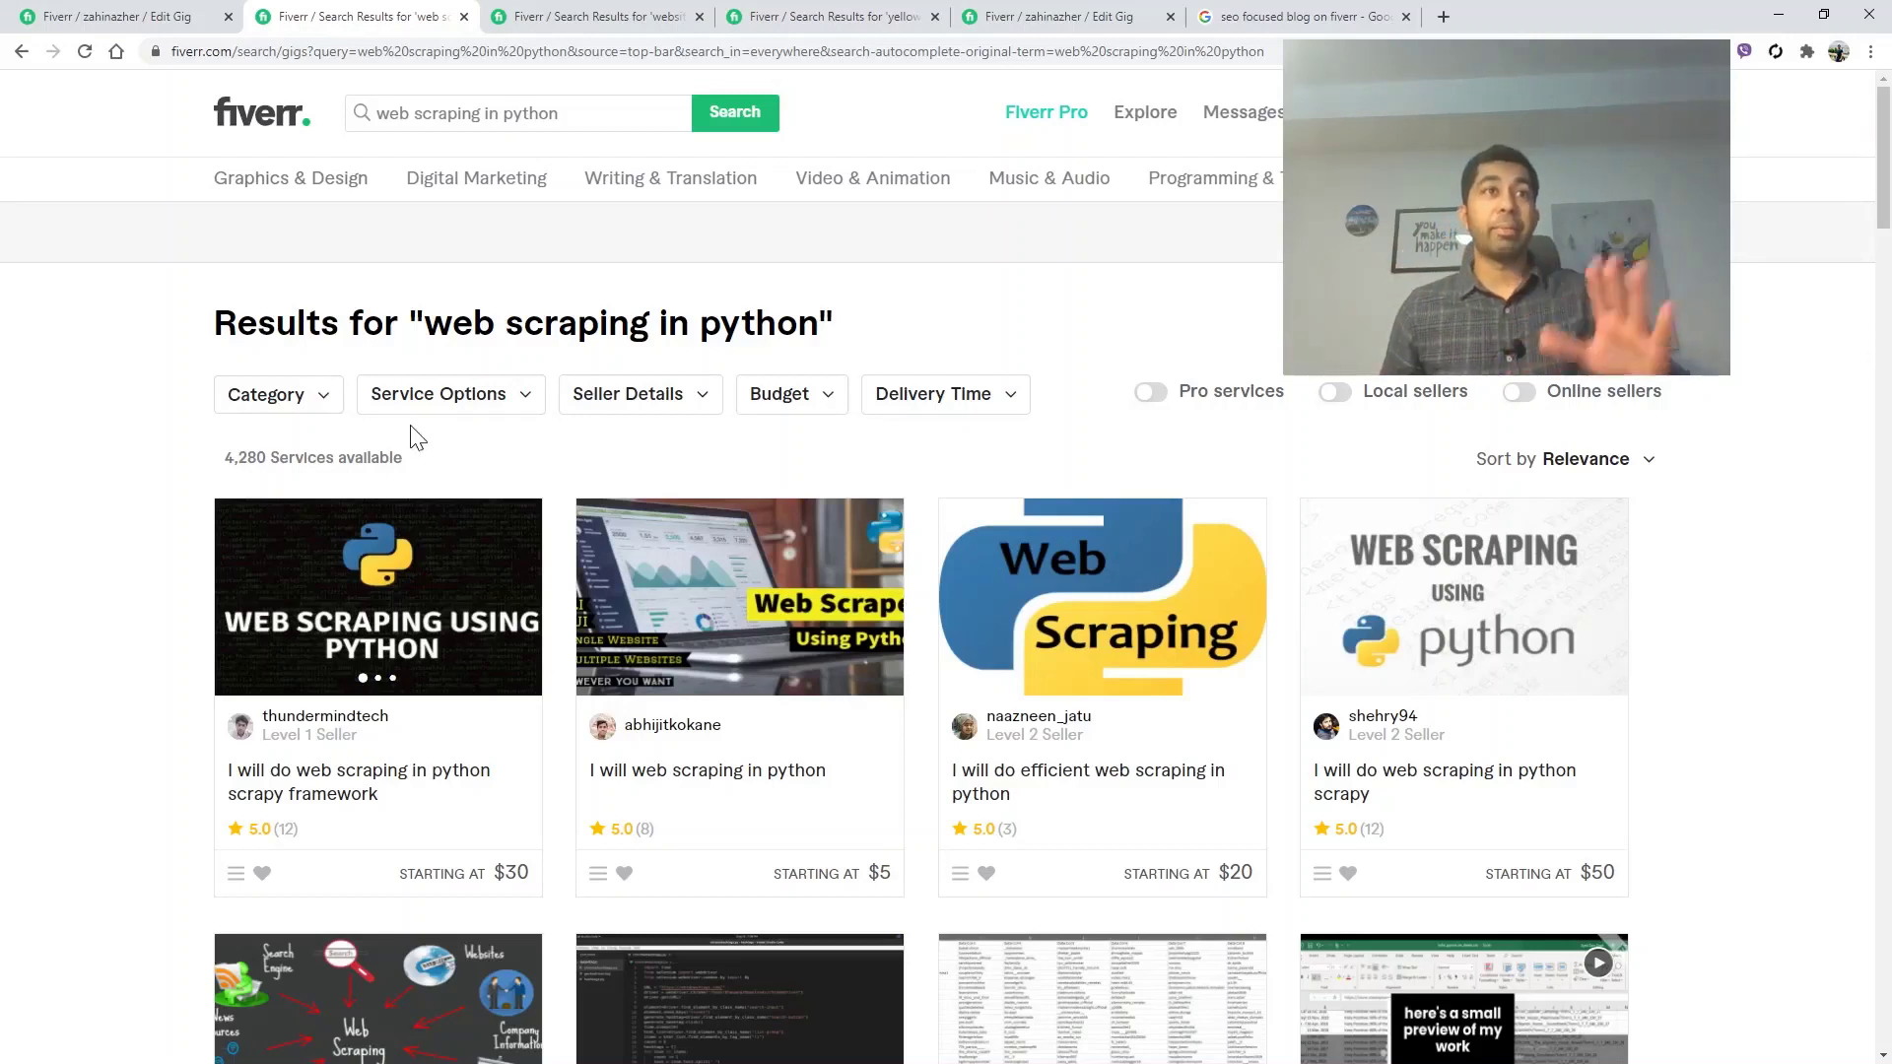
Recheck the gig's title and look for the gig among the "web scraping in python" results
click(117, 19)
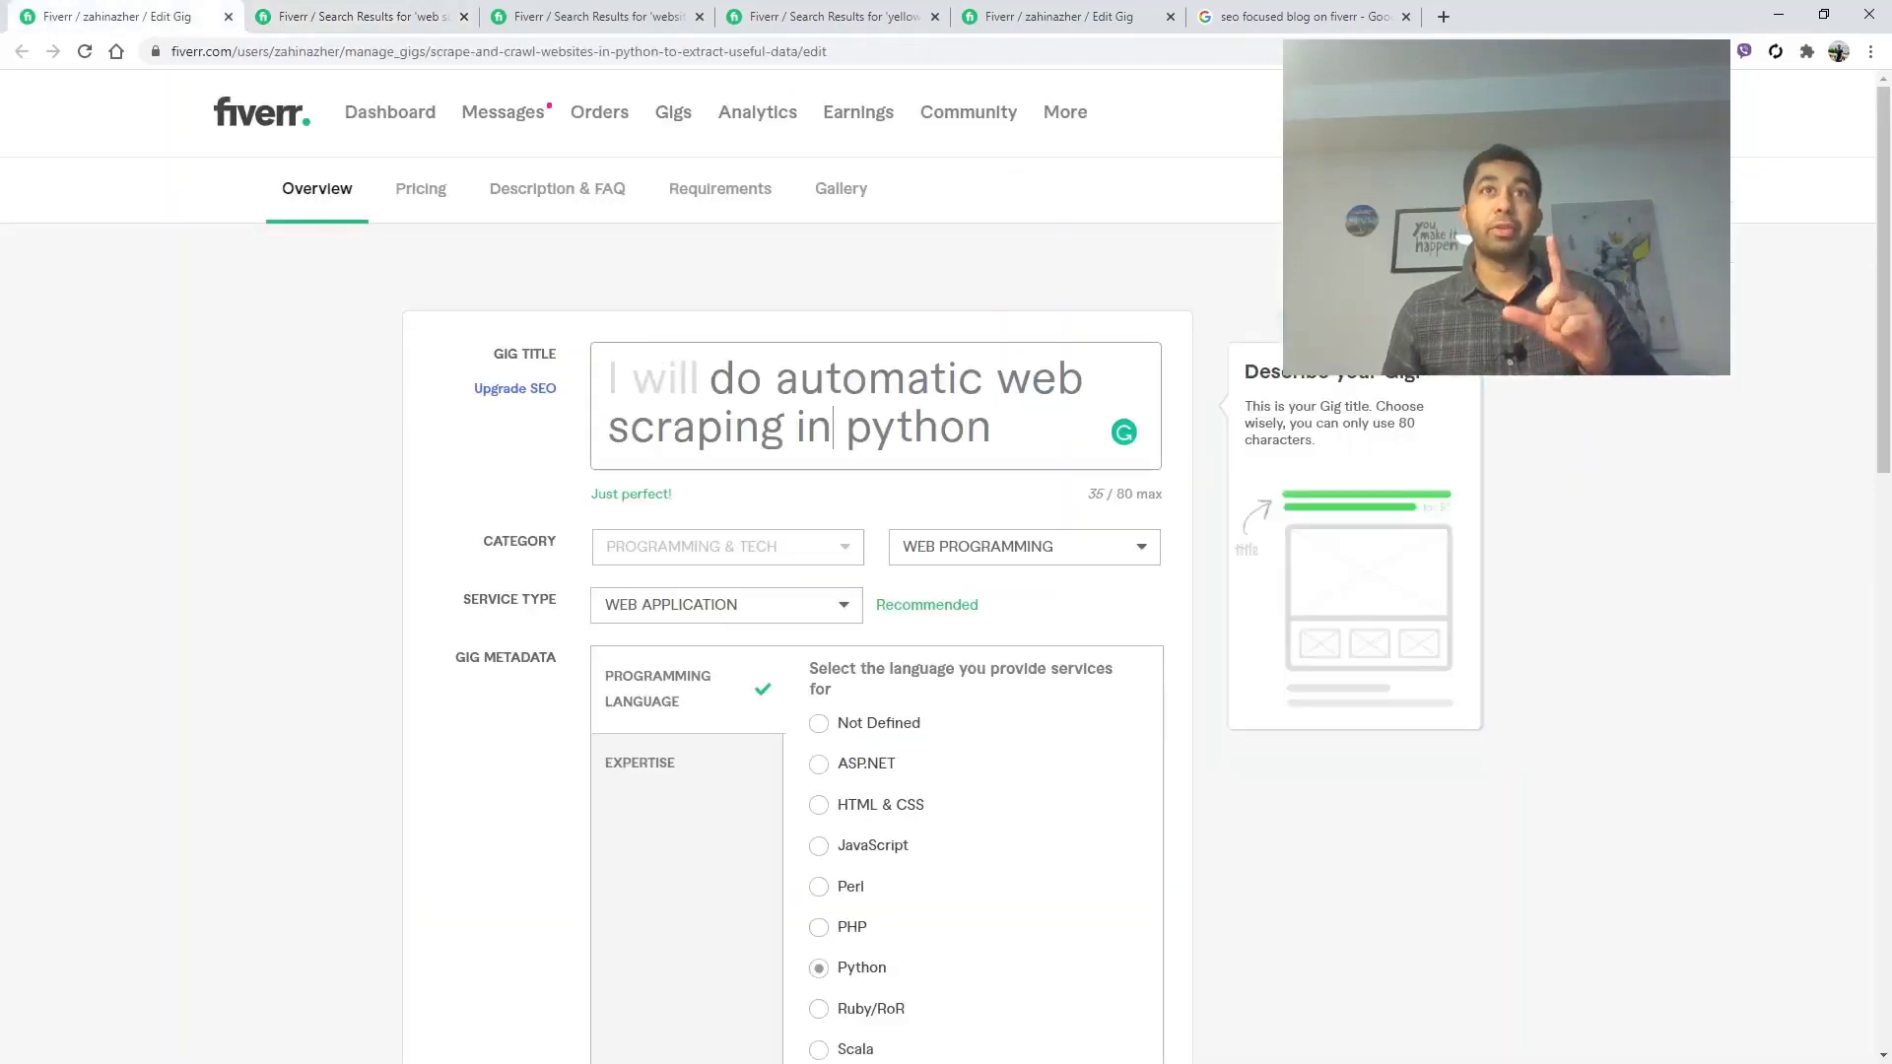
click(340, 15)
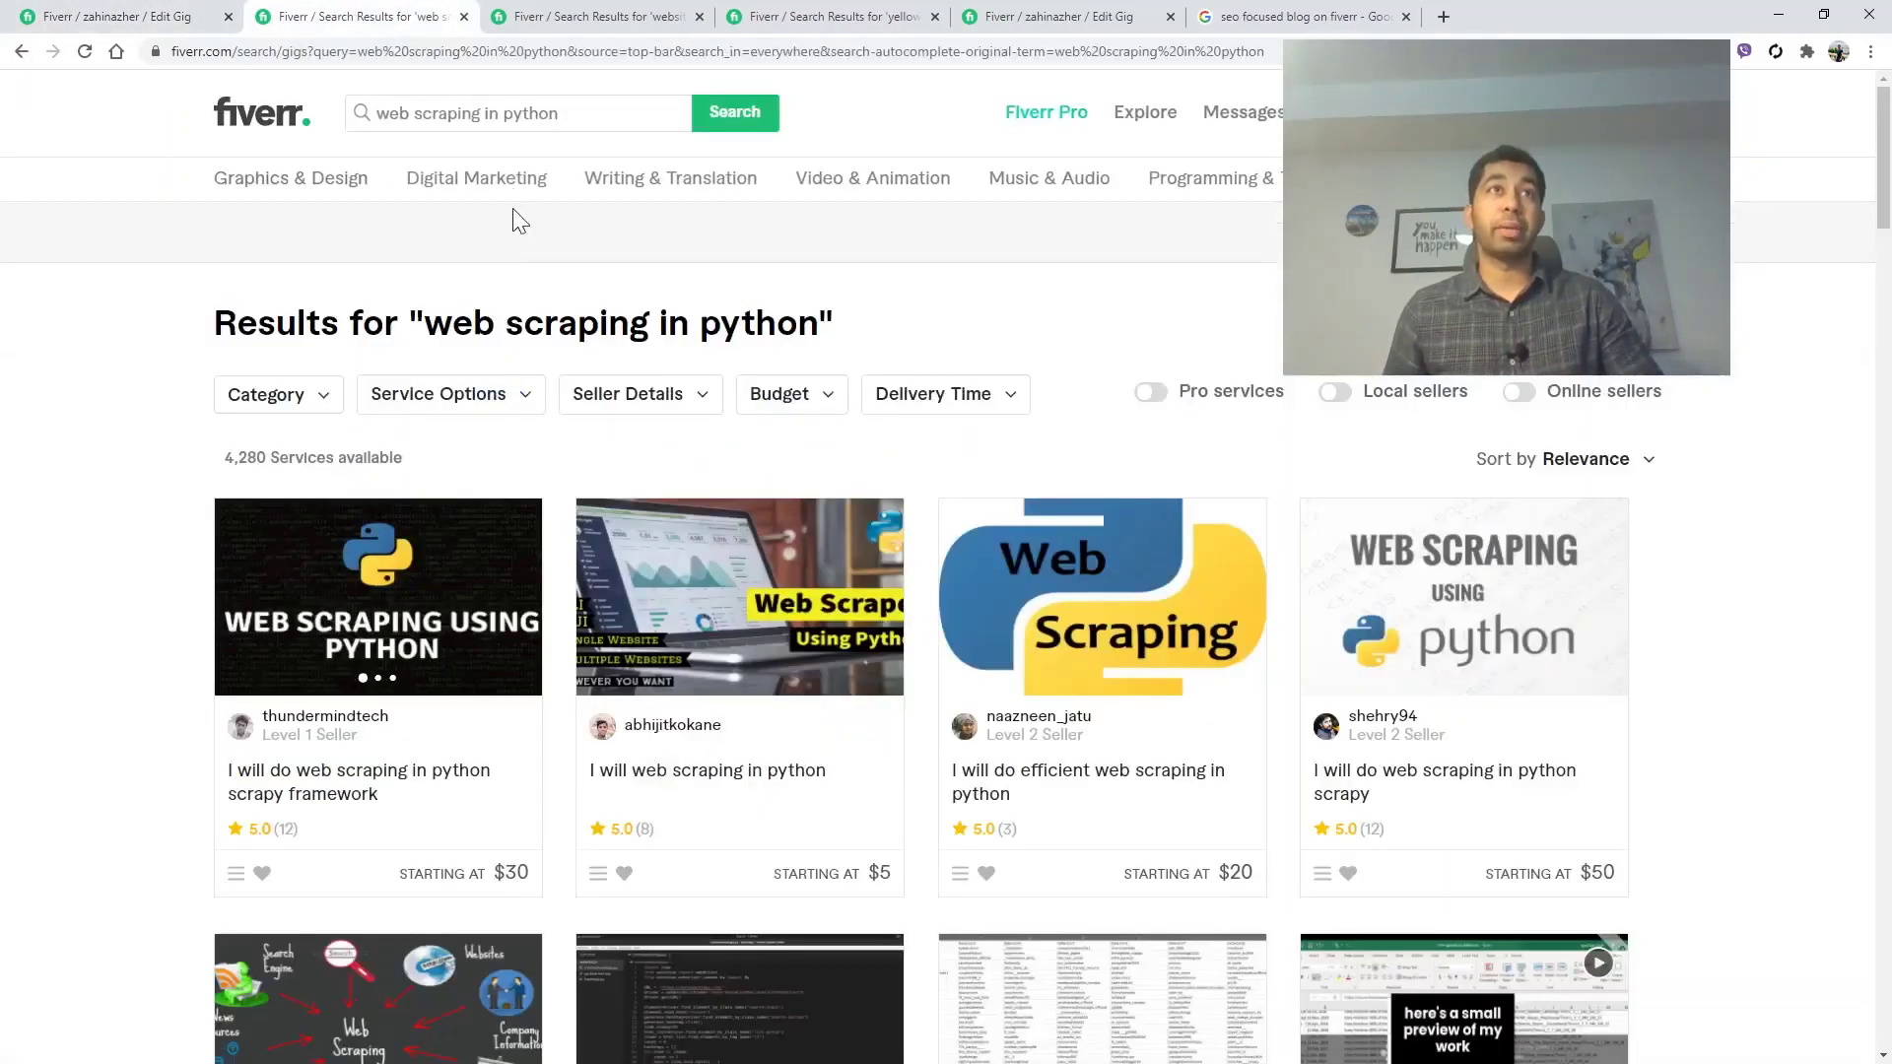
click(463, 113)
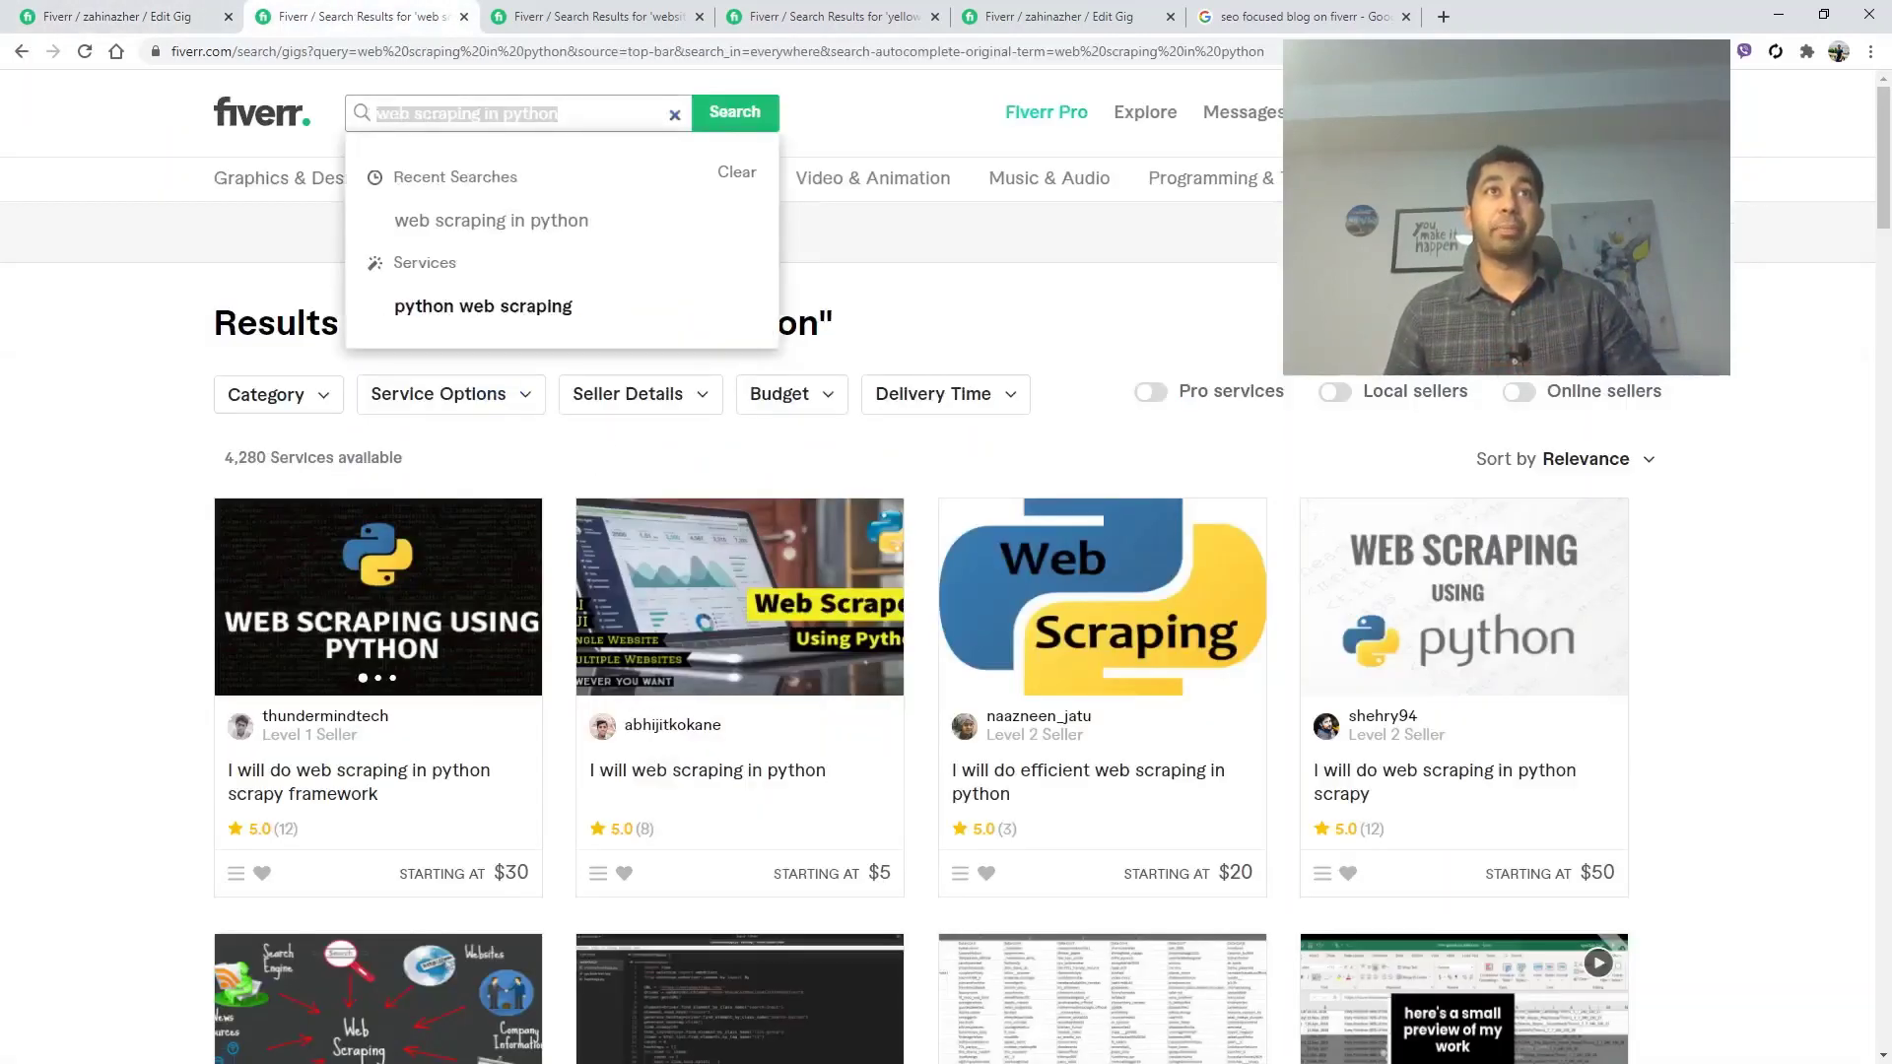
scroll(485, 327, down, 10)
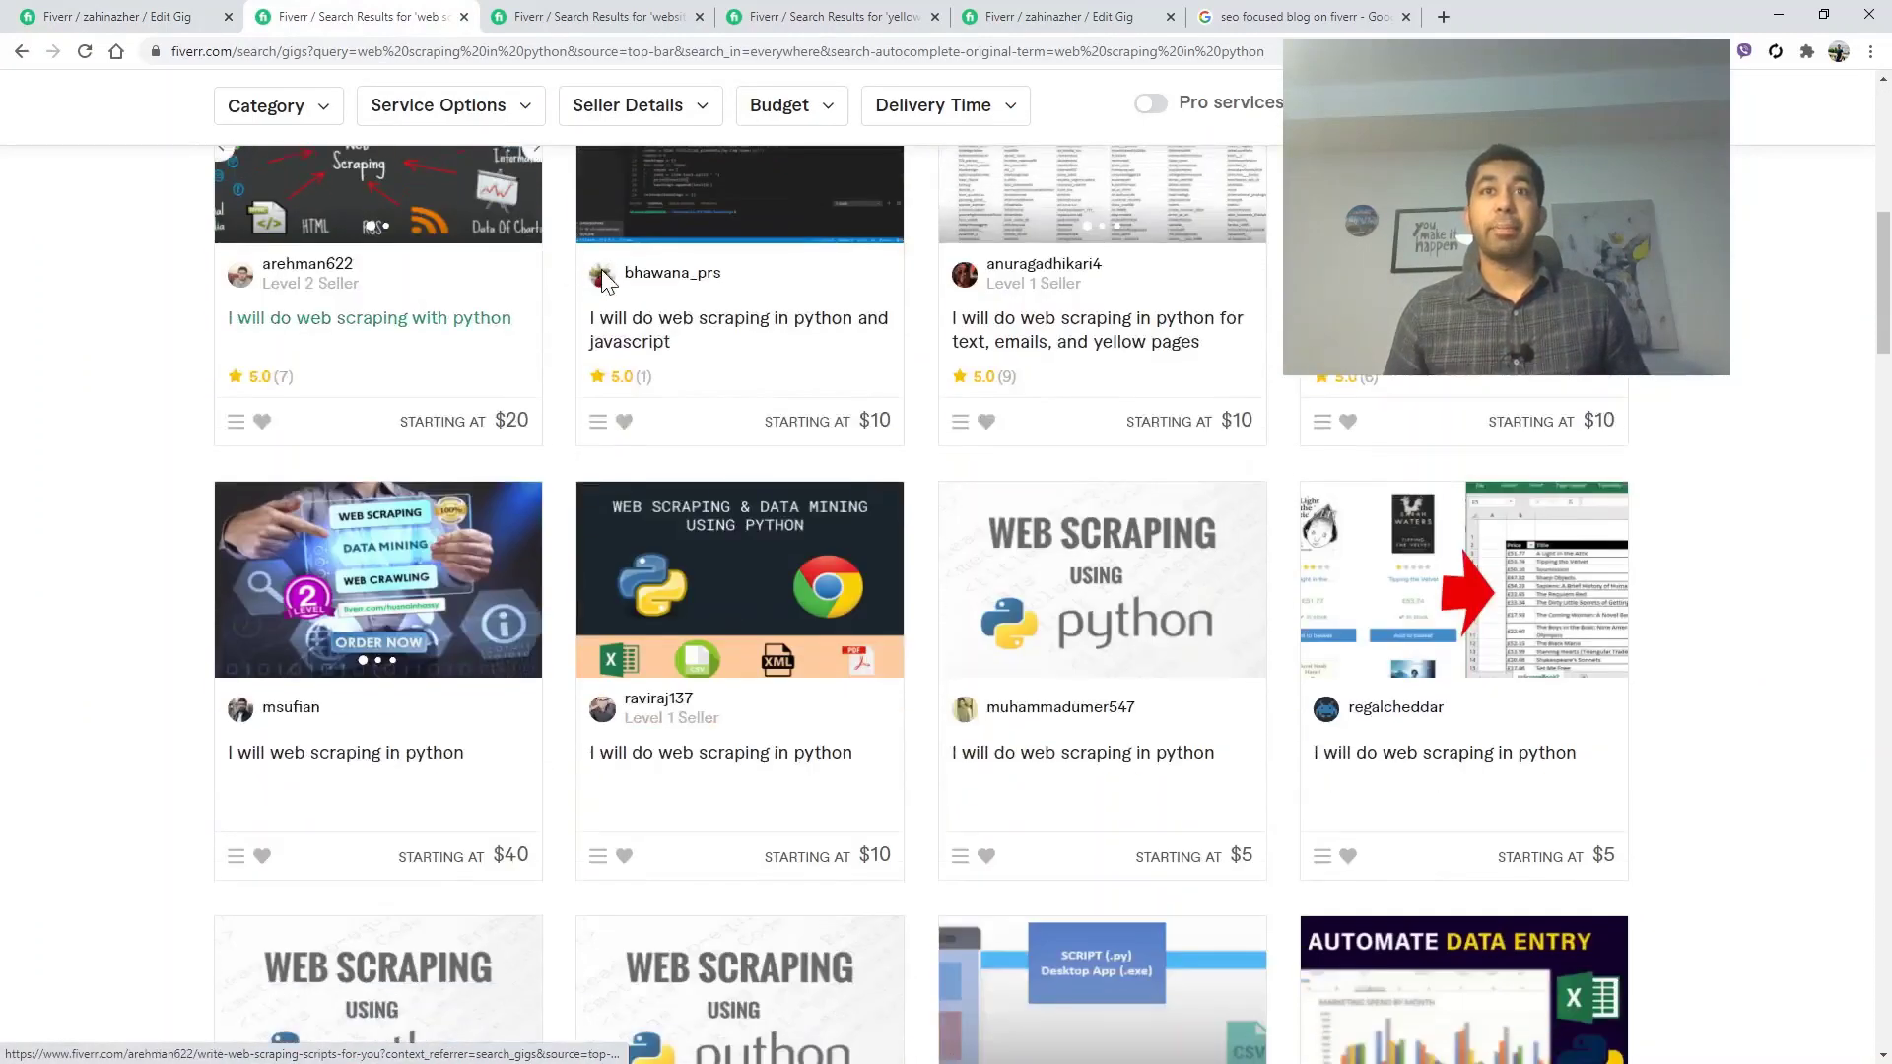
scroll(608, 271, down, 8)
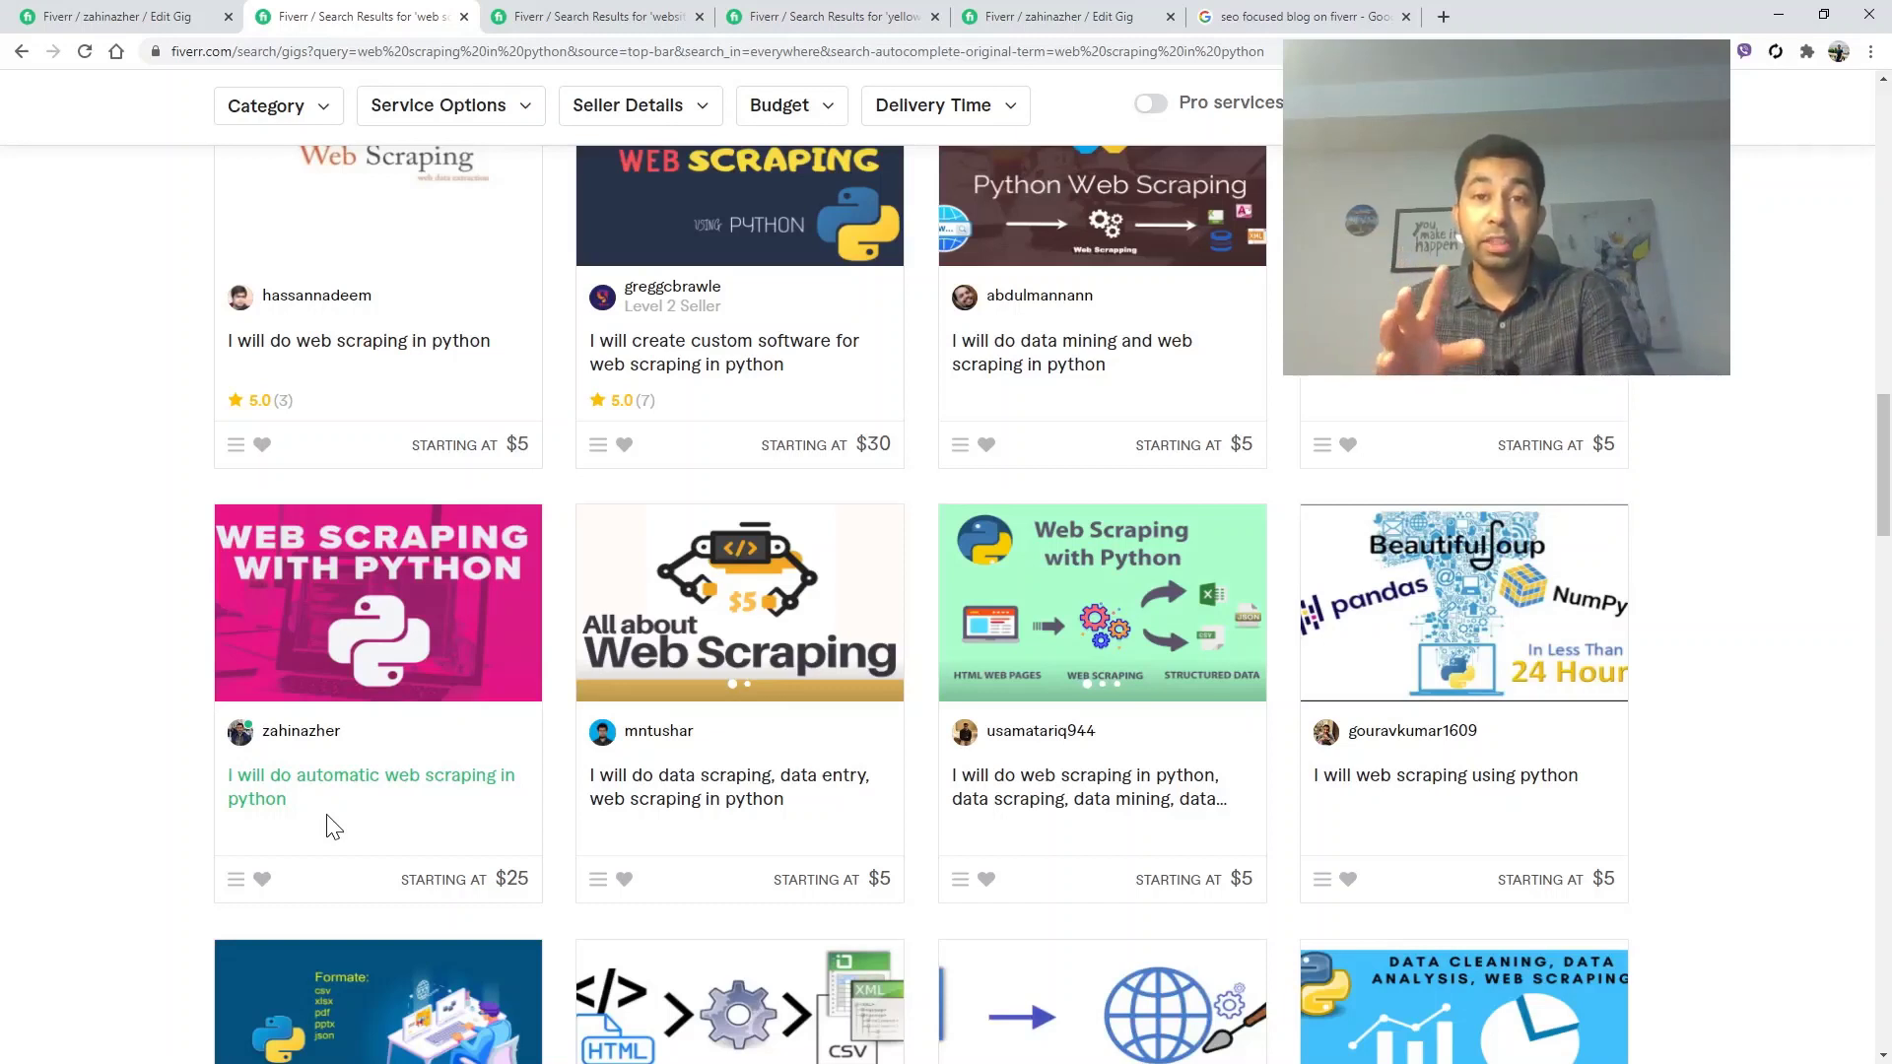
scroll(334, 826, down, 1)
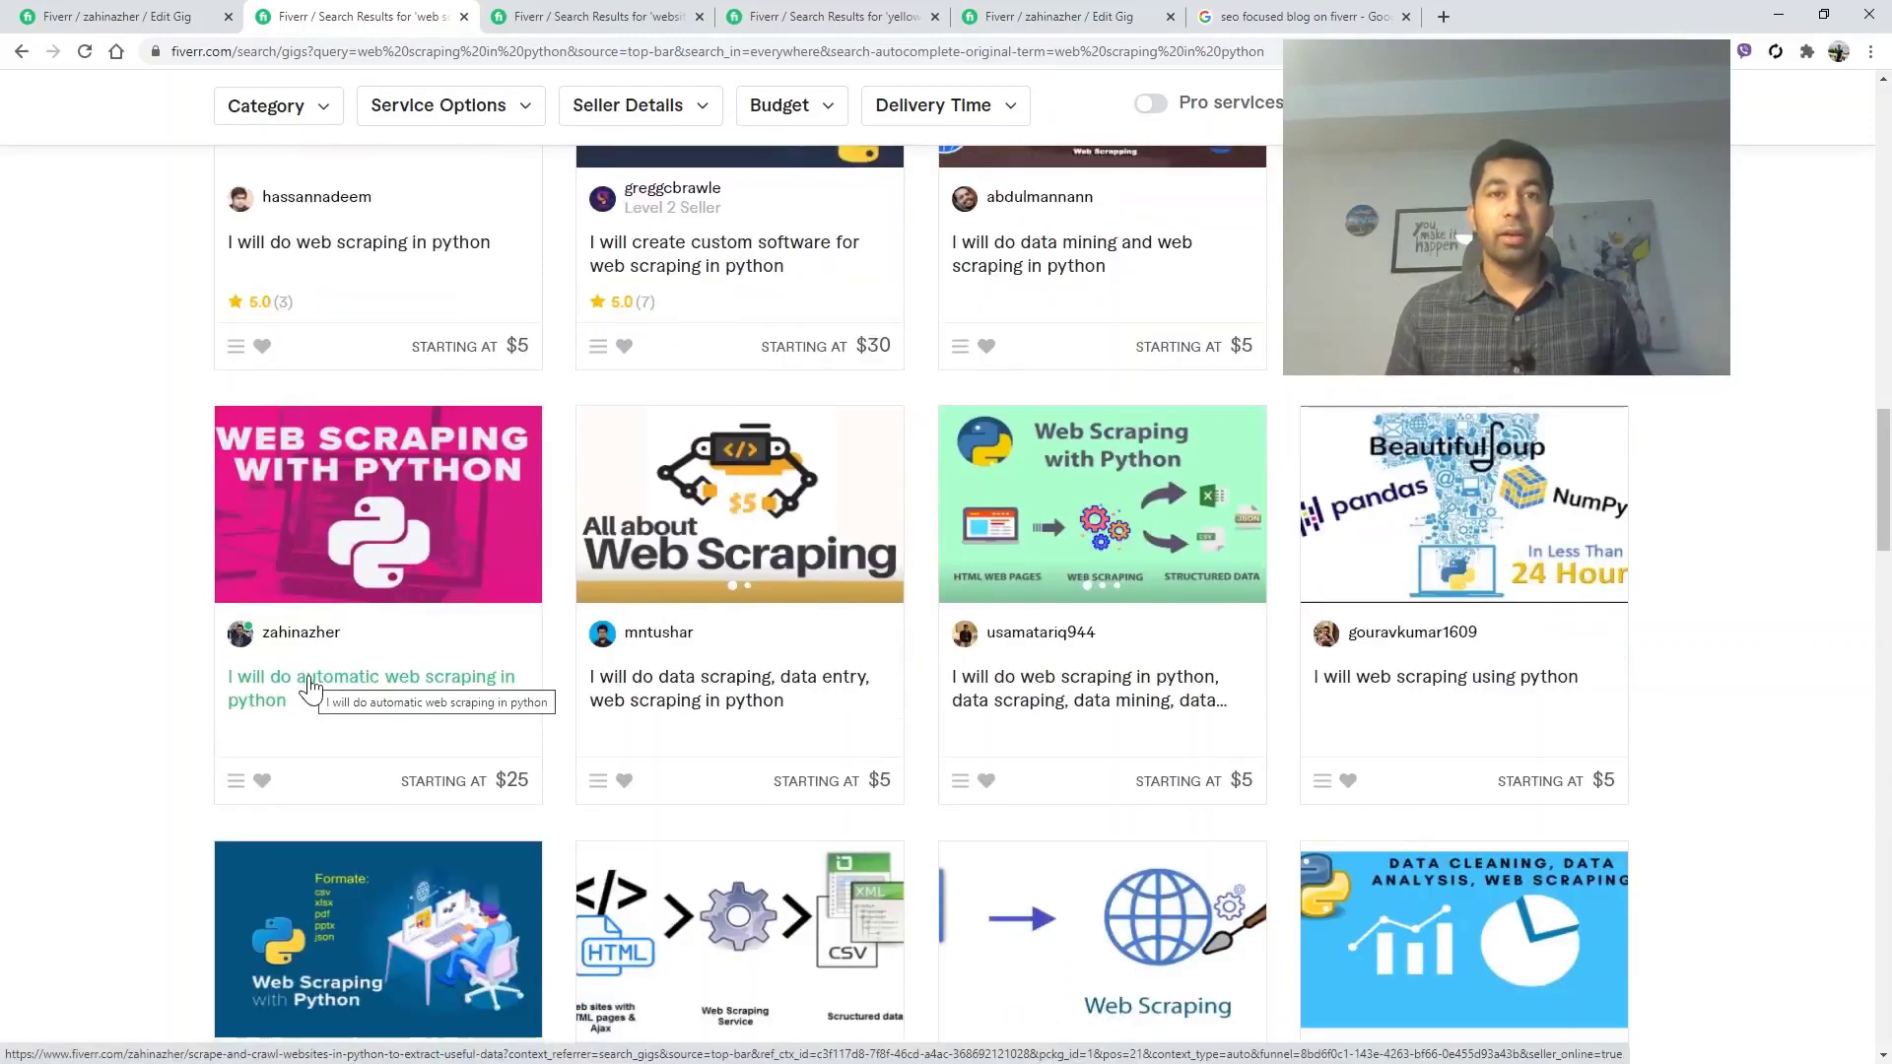
scroll(308, 697, up, 10)
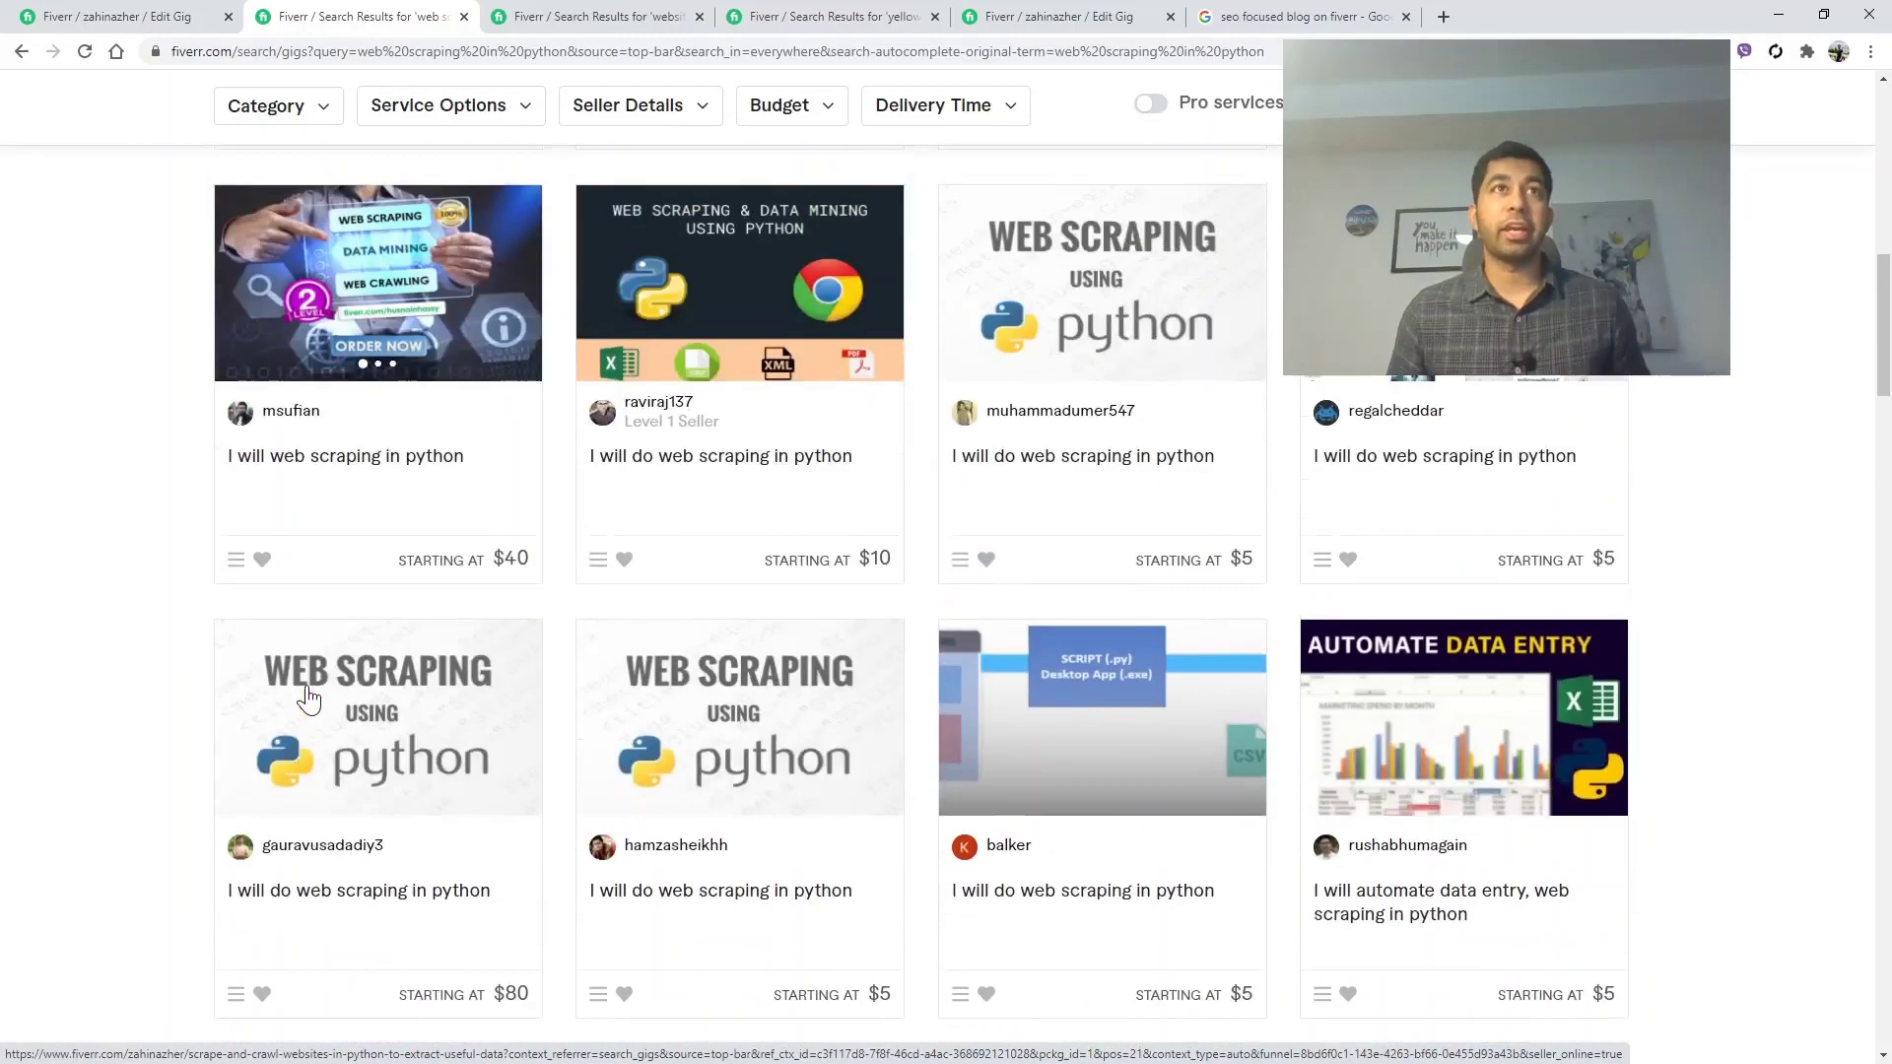
Search for "automatic web scraping" and look through the first results
click(463, 113)
text(a)
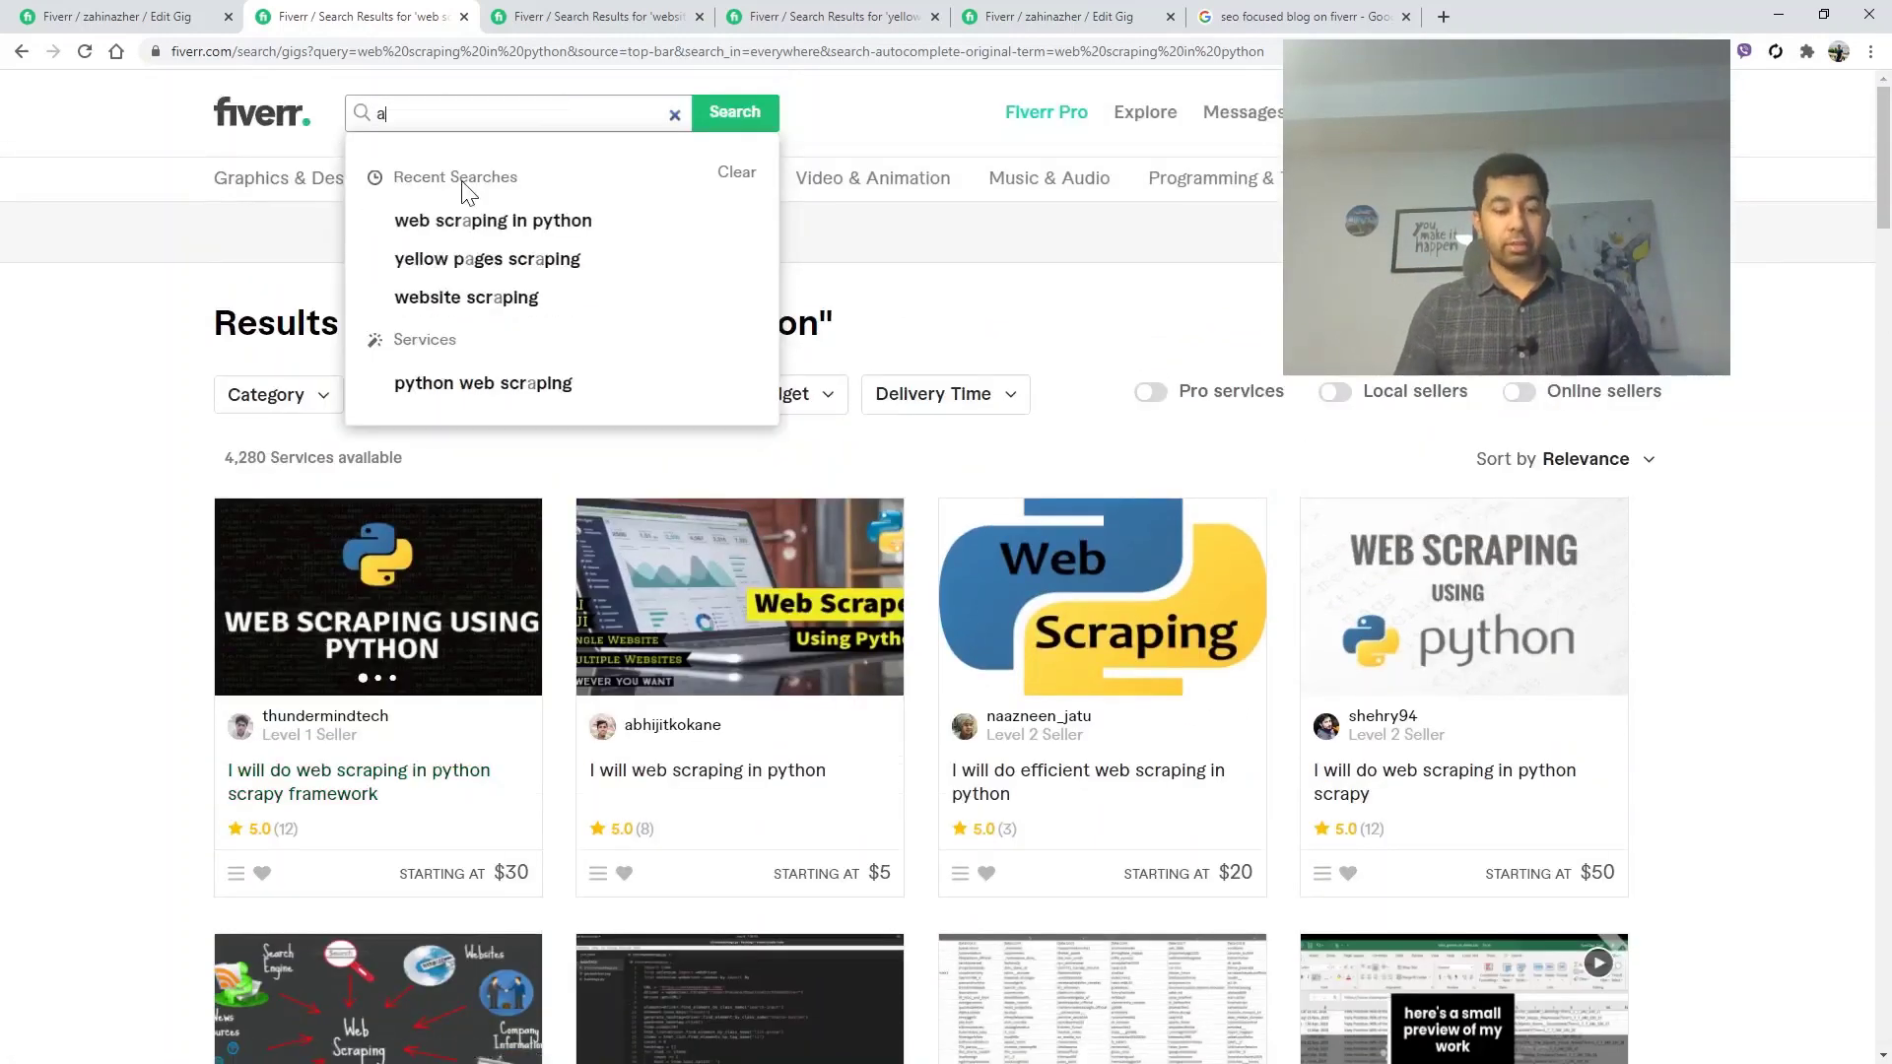
text(utomatic web scraping)
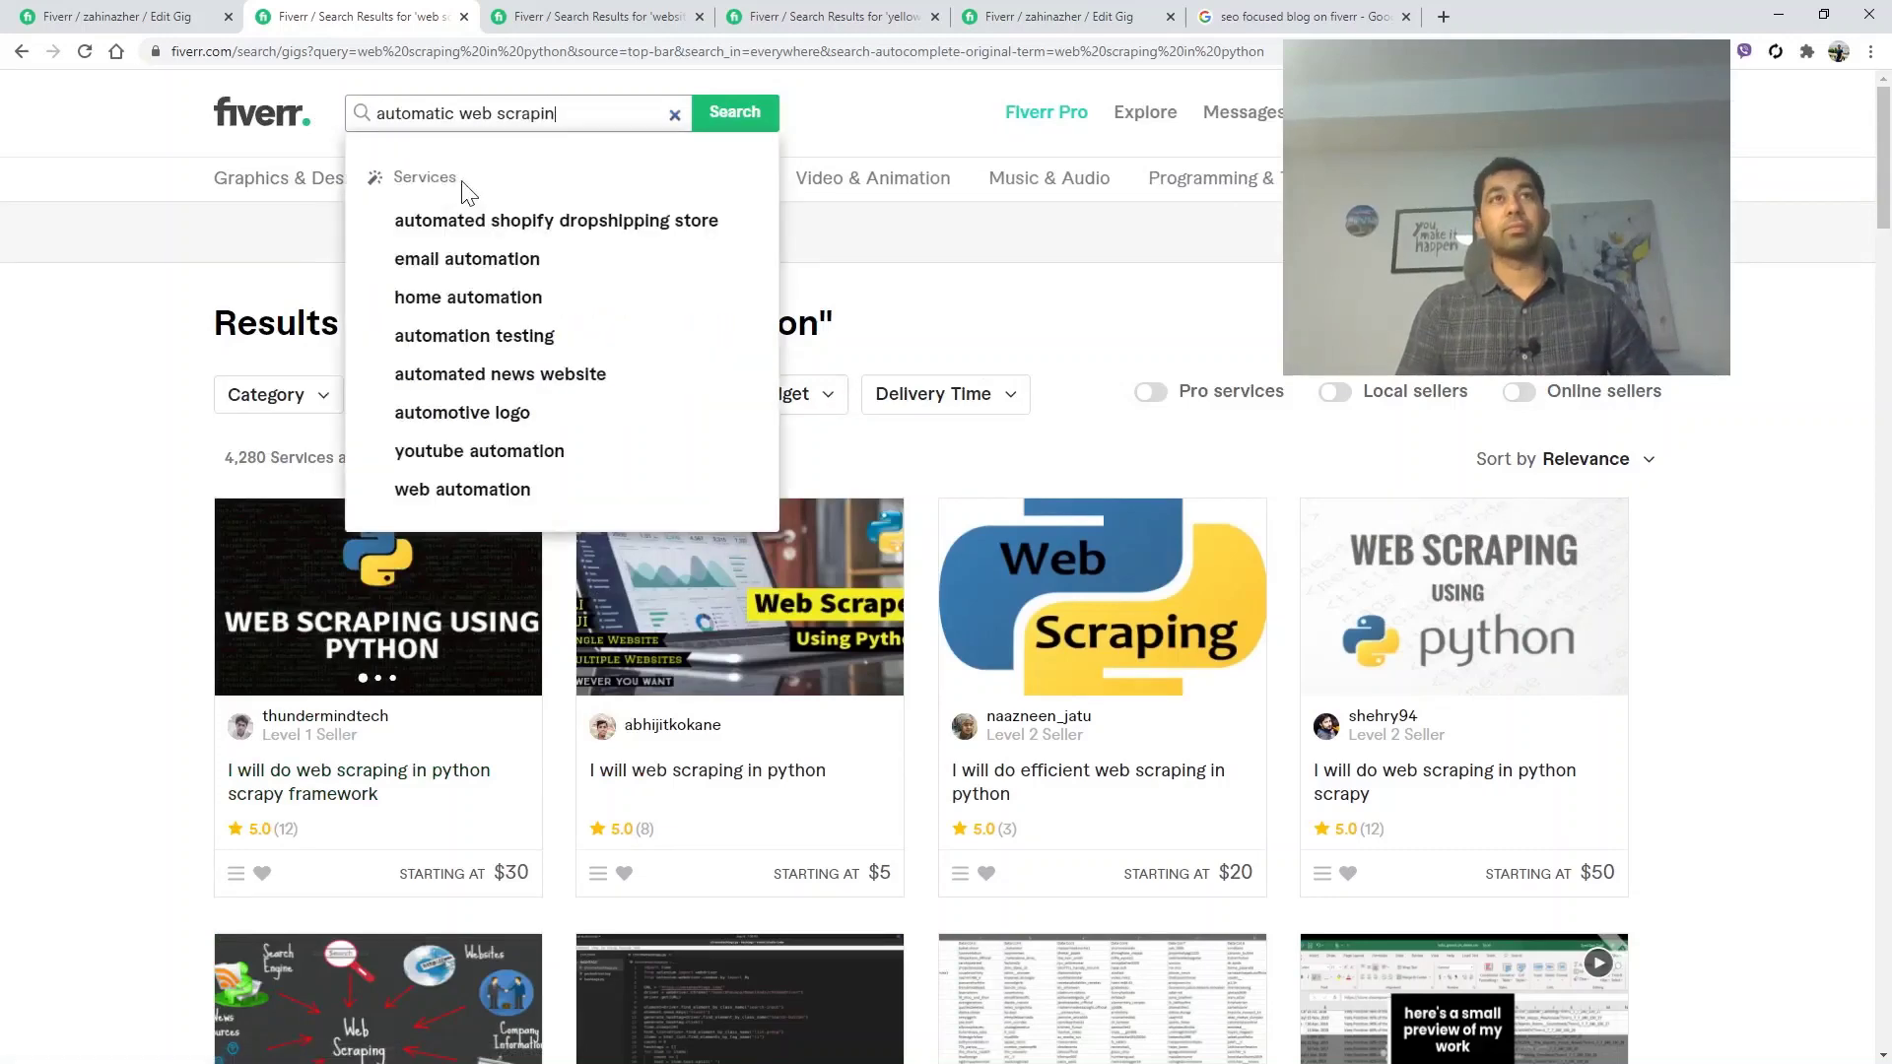
key(Return)
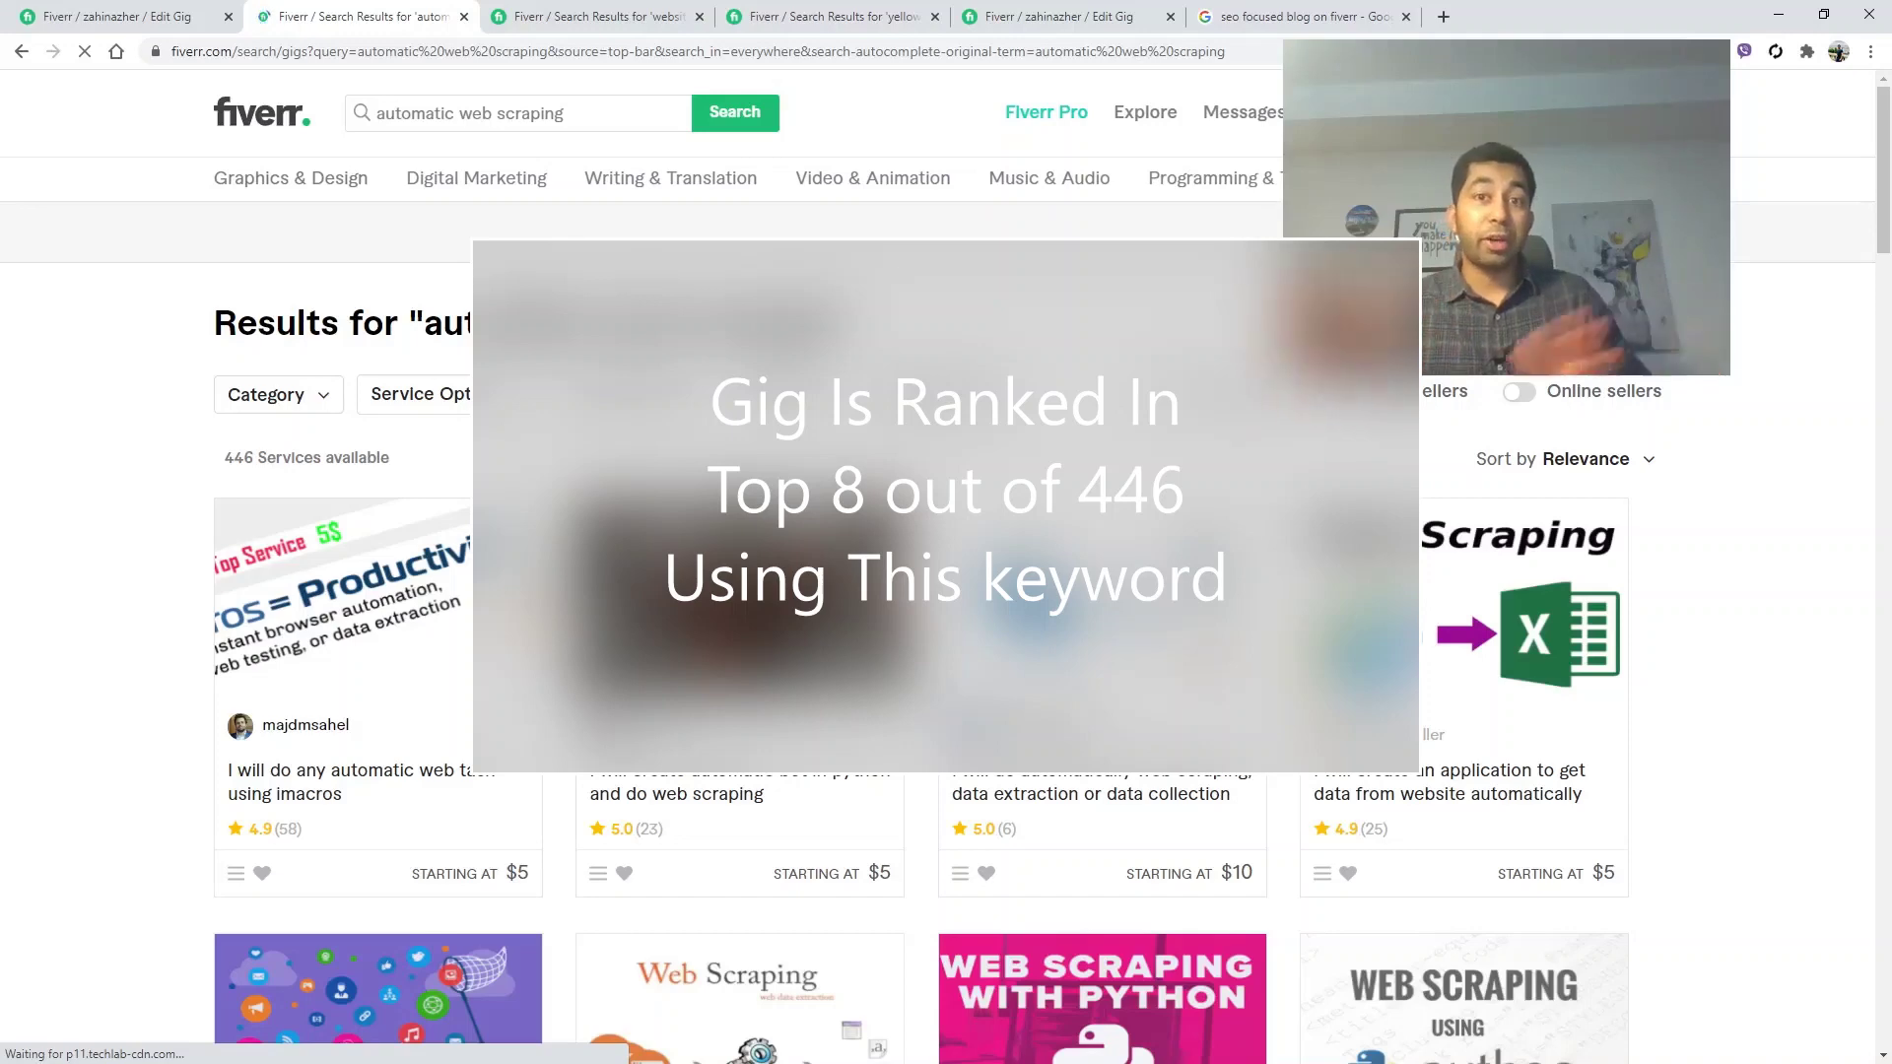
scroll(522, 296, down, 1)
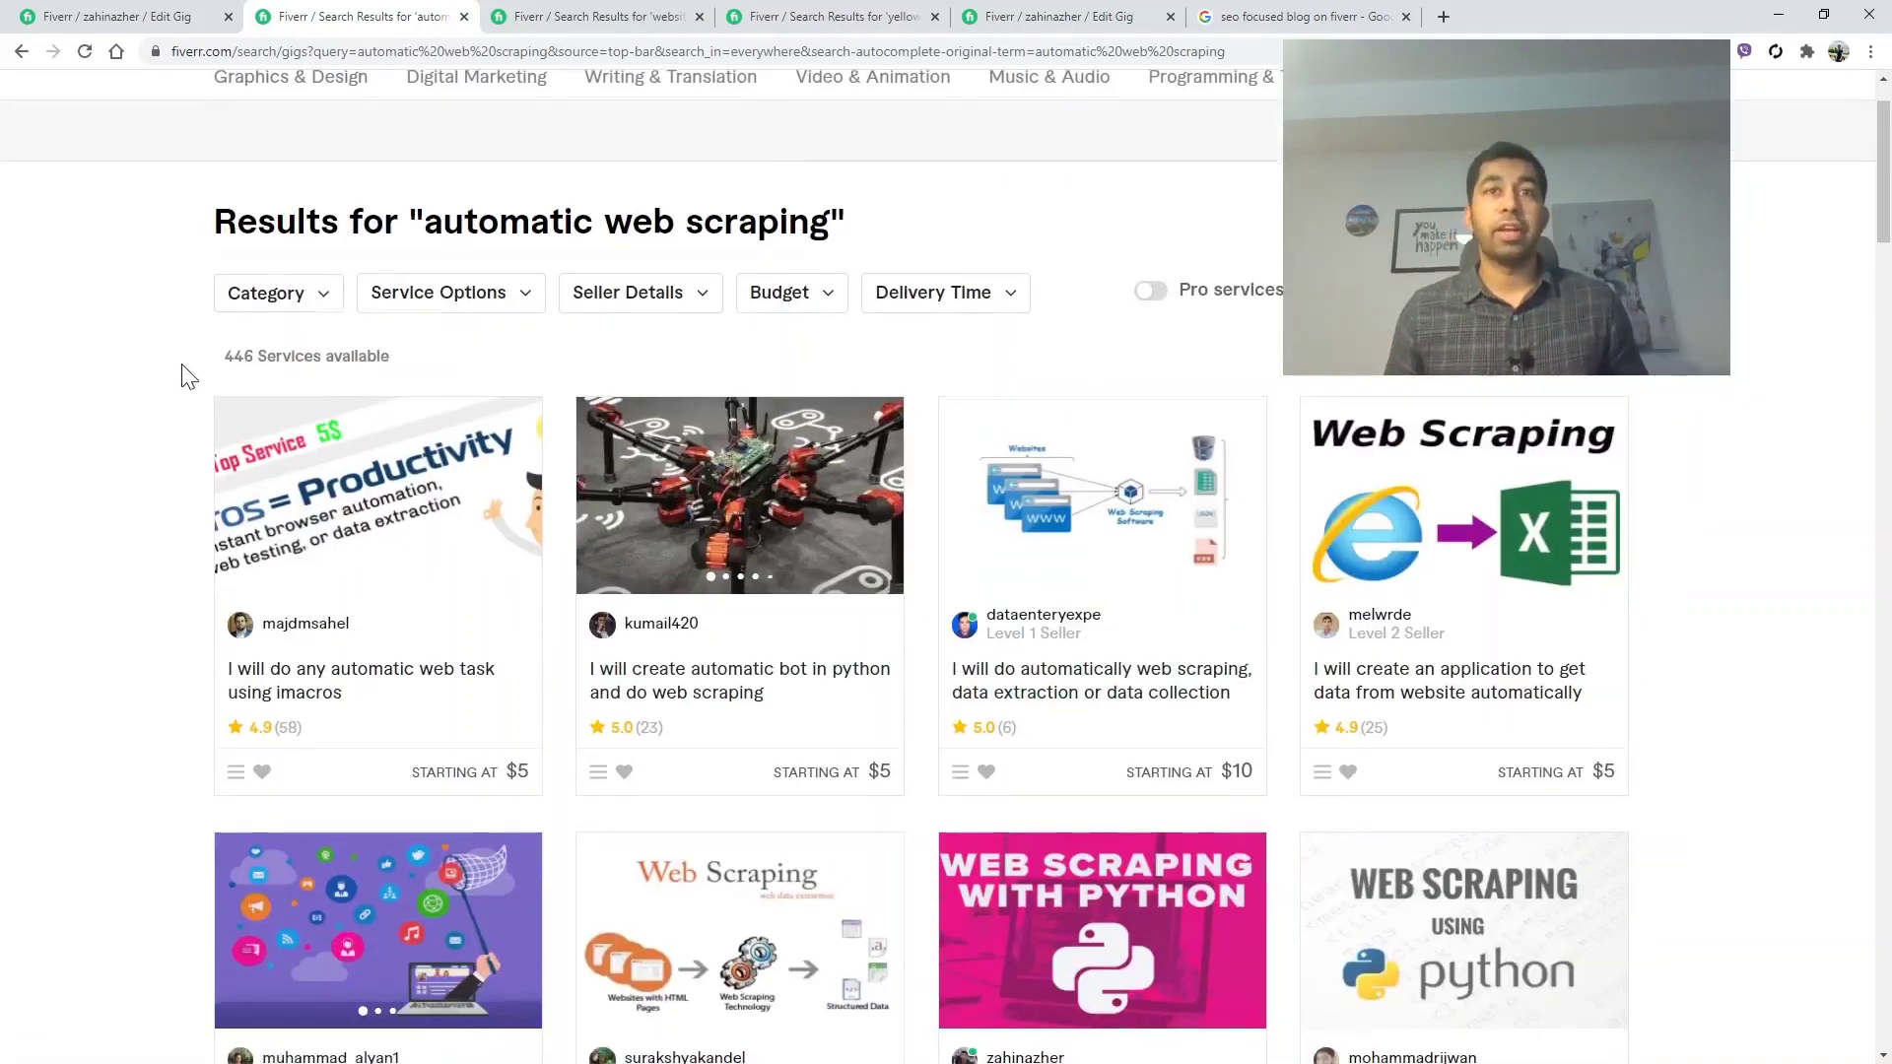
Look over the "automatic web scraping" results, and read the full title of the SEO blog post gig in its editor
scroll(1350, 678, down, 2)
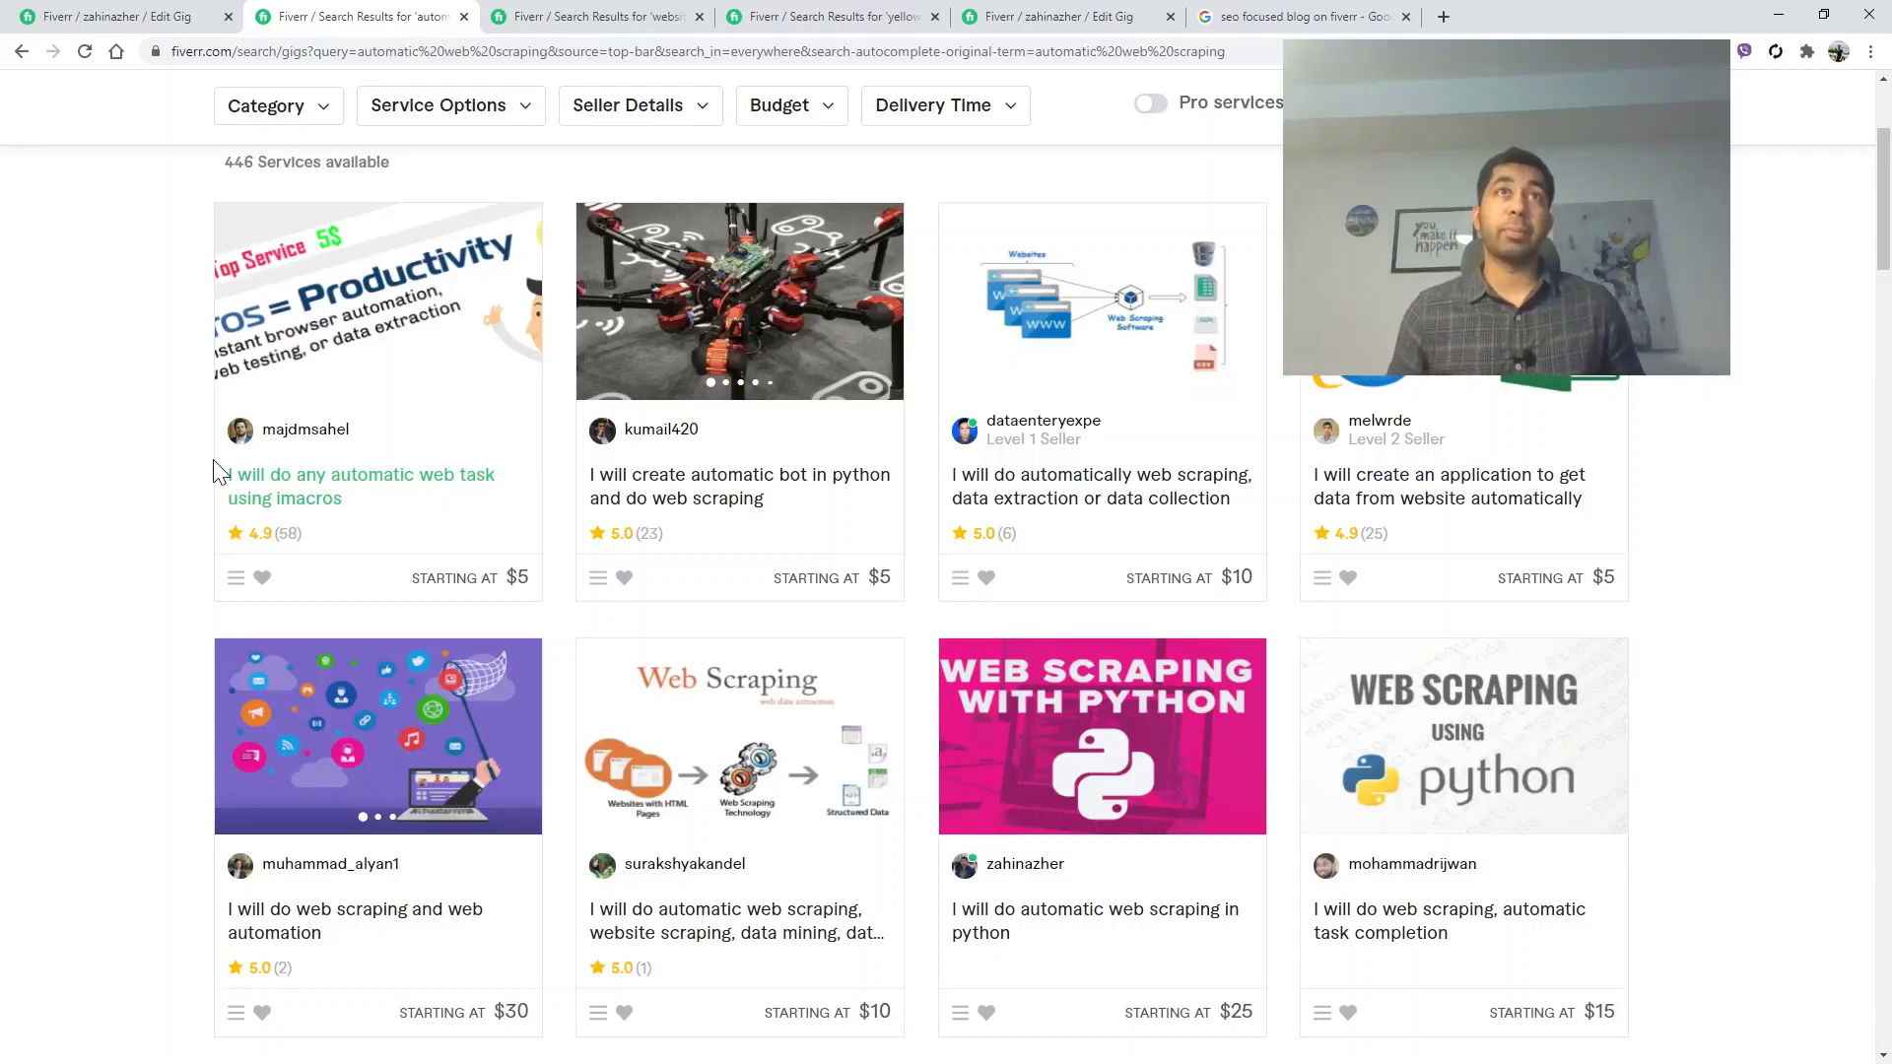
click(1059, 16)
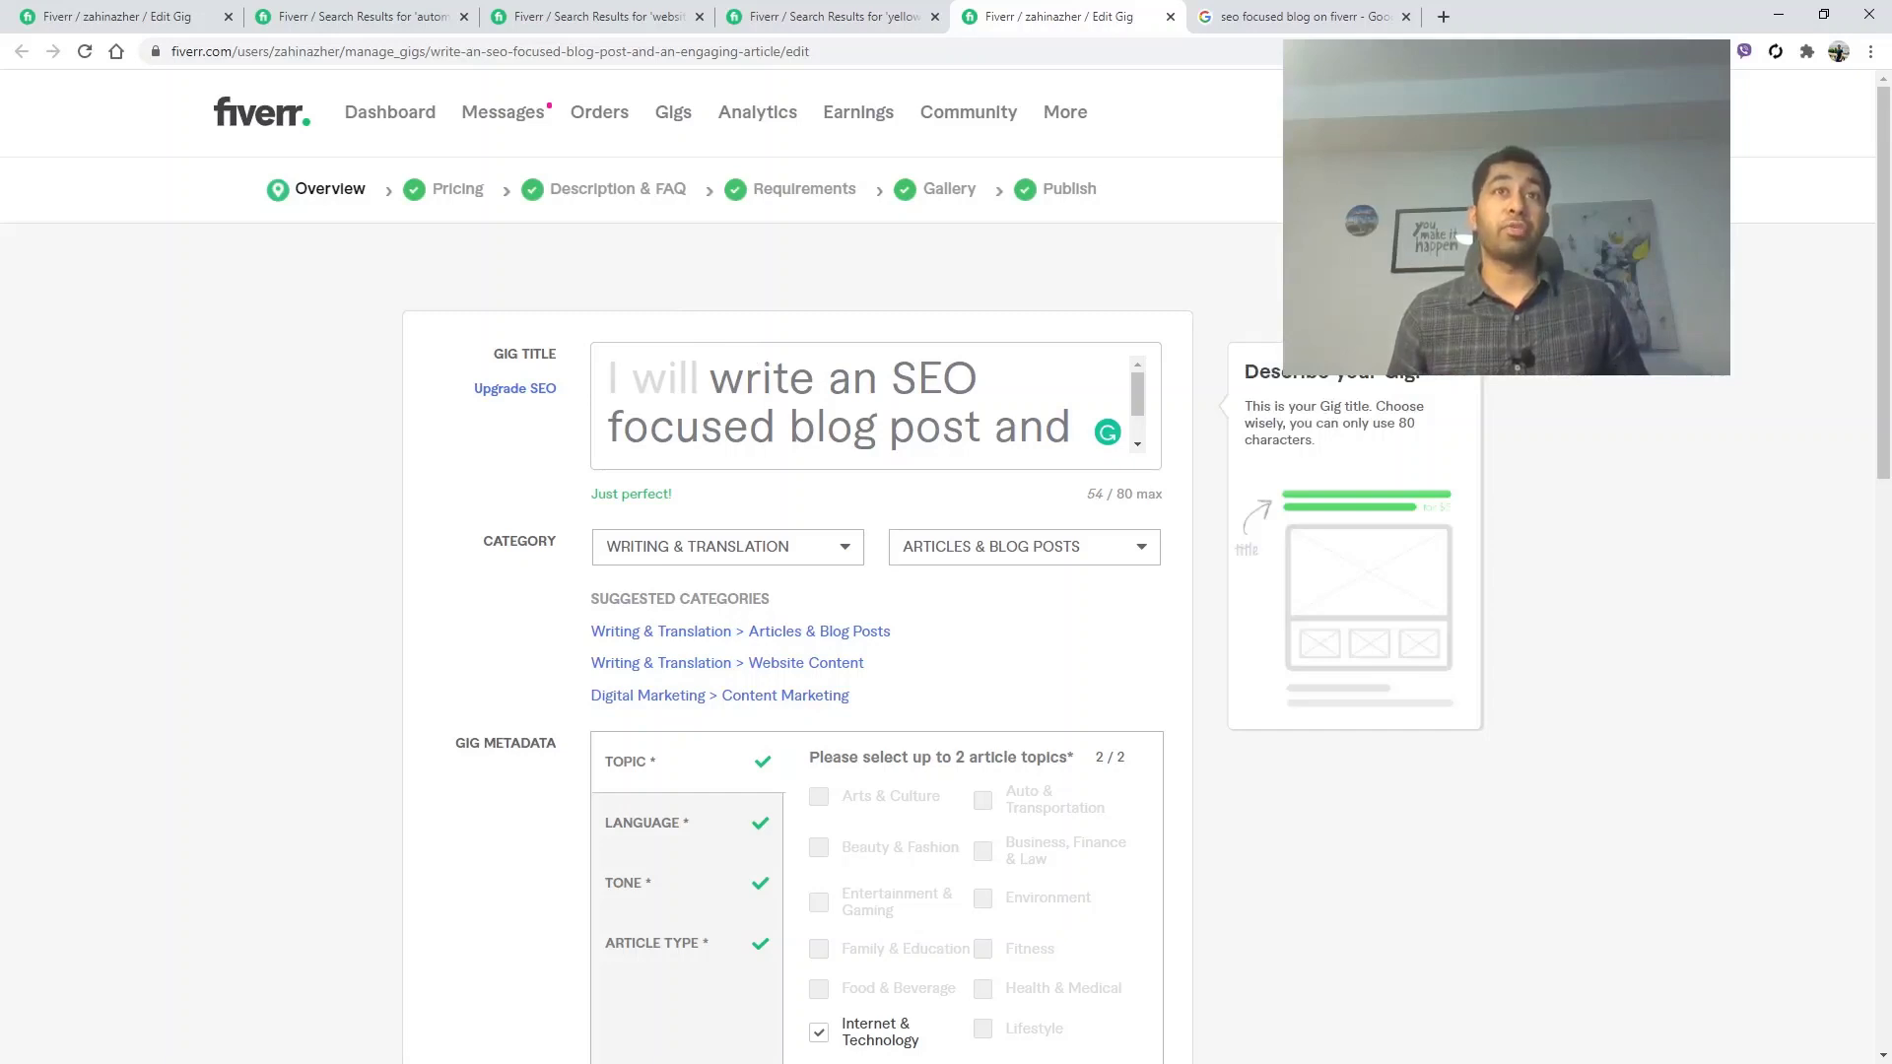
scroll(868, 404, down, 1)
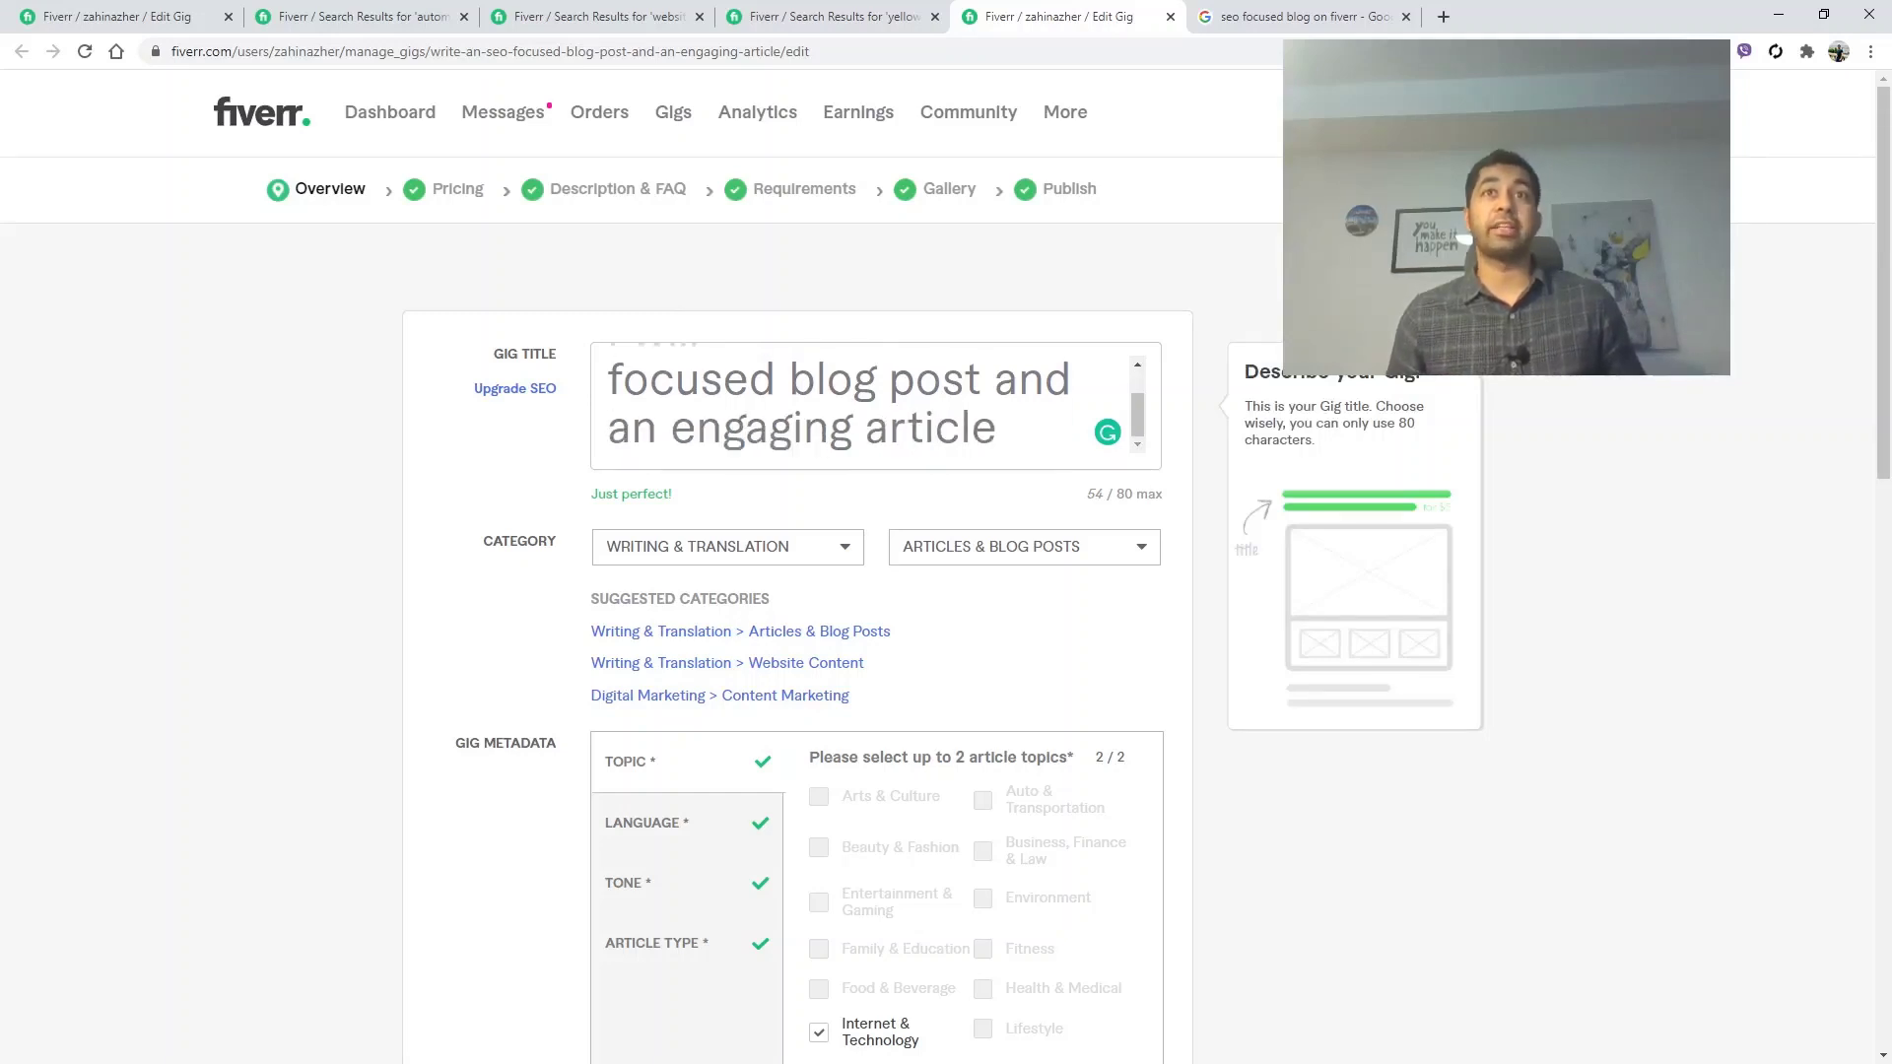
Return to the "automatic web scraping" results and search for "seo content writing" instead
key(ctrl+2)
text(seo content writing)
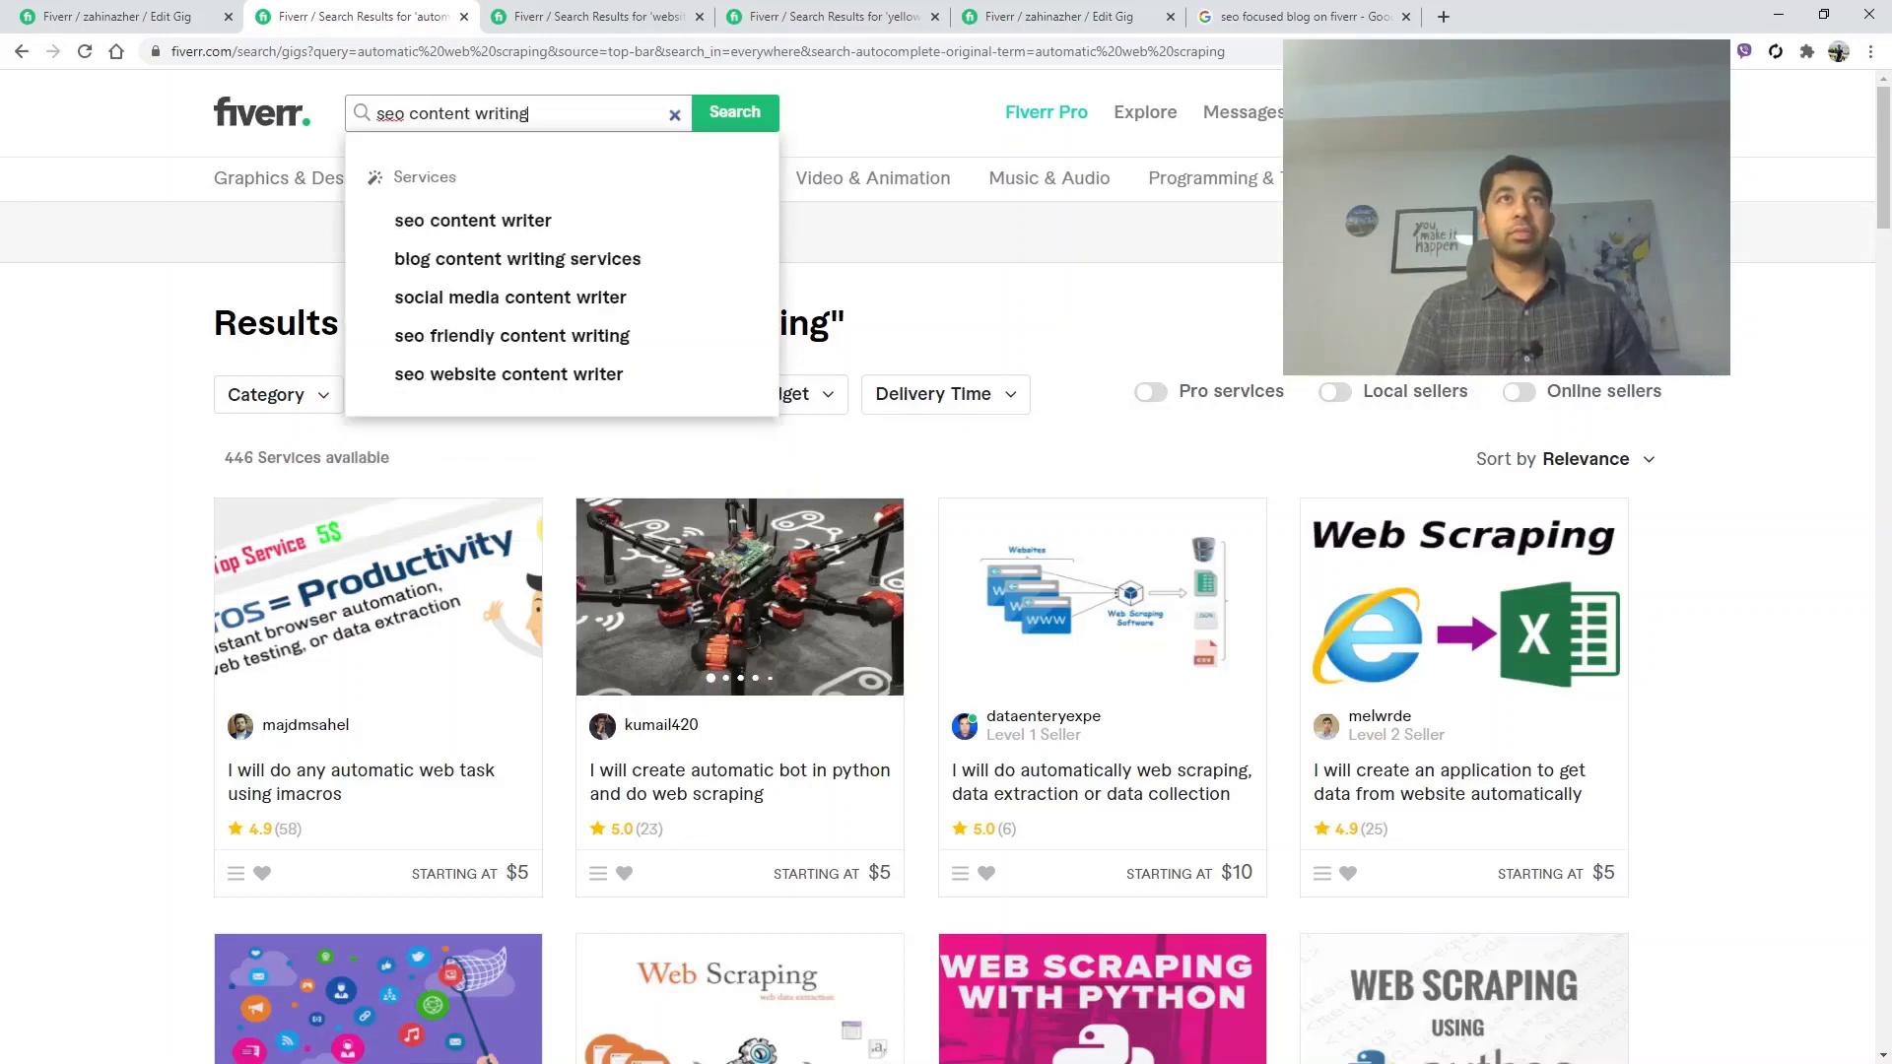
key(Return)
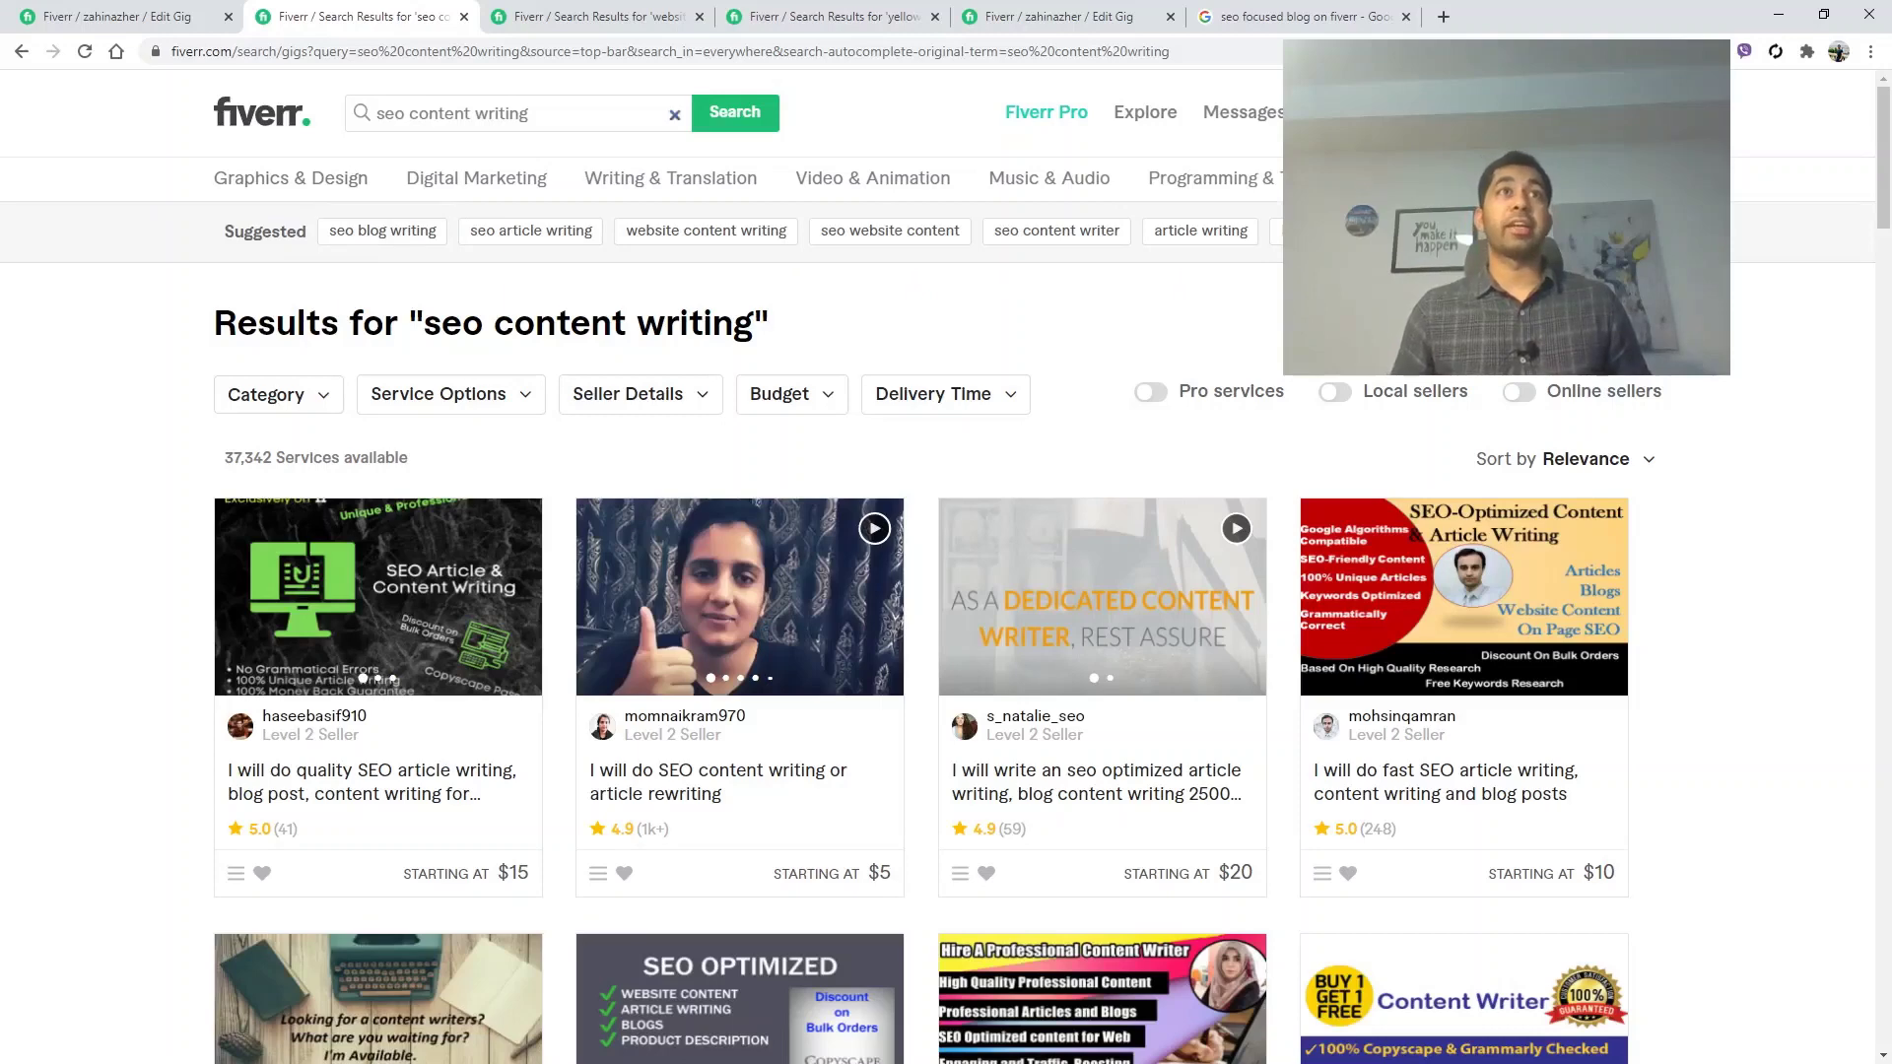
Narrow the search to "seo focused content writing"
click(409, 114)
text(focused)
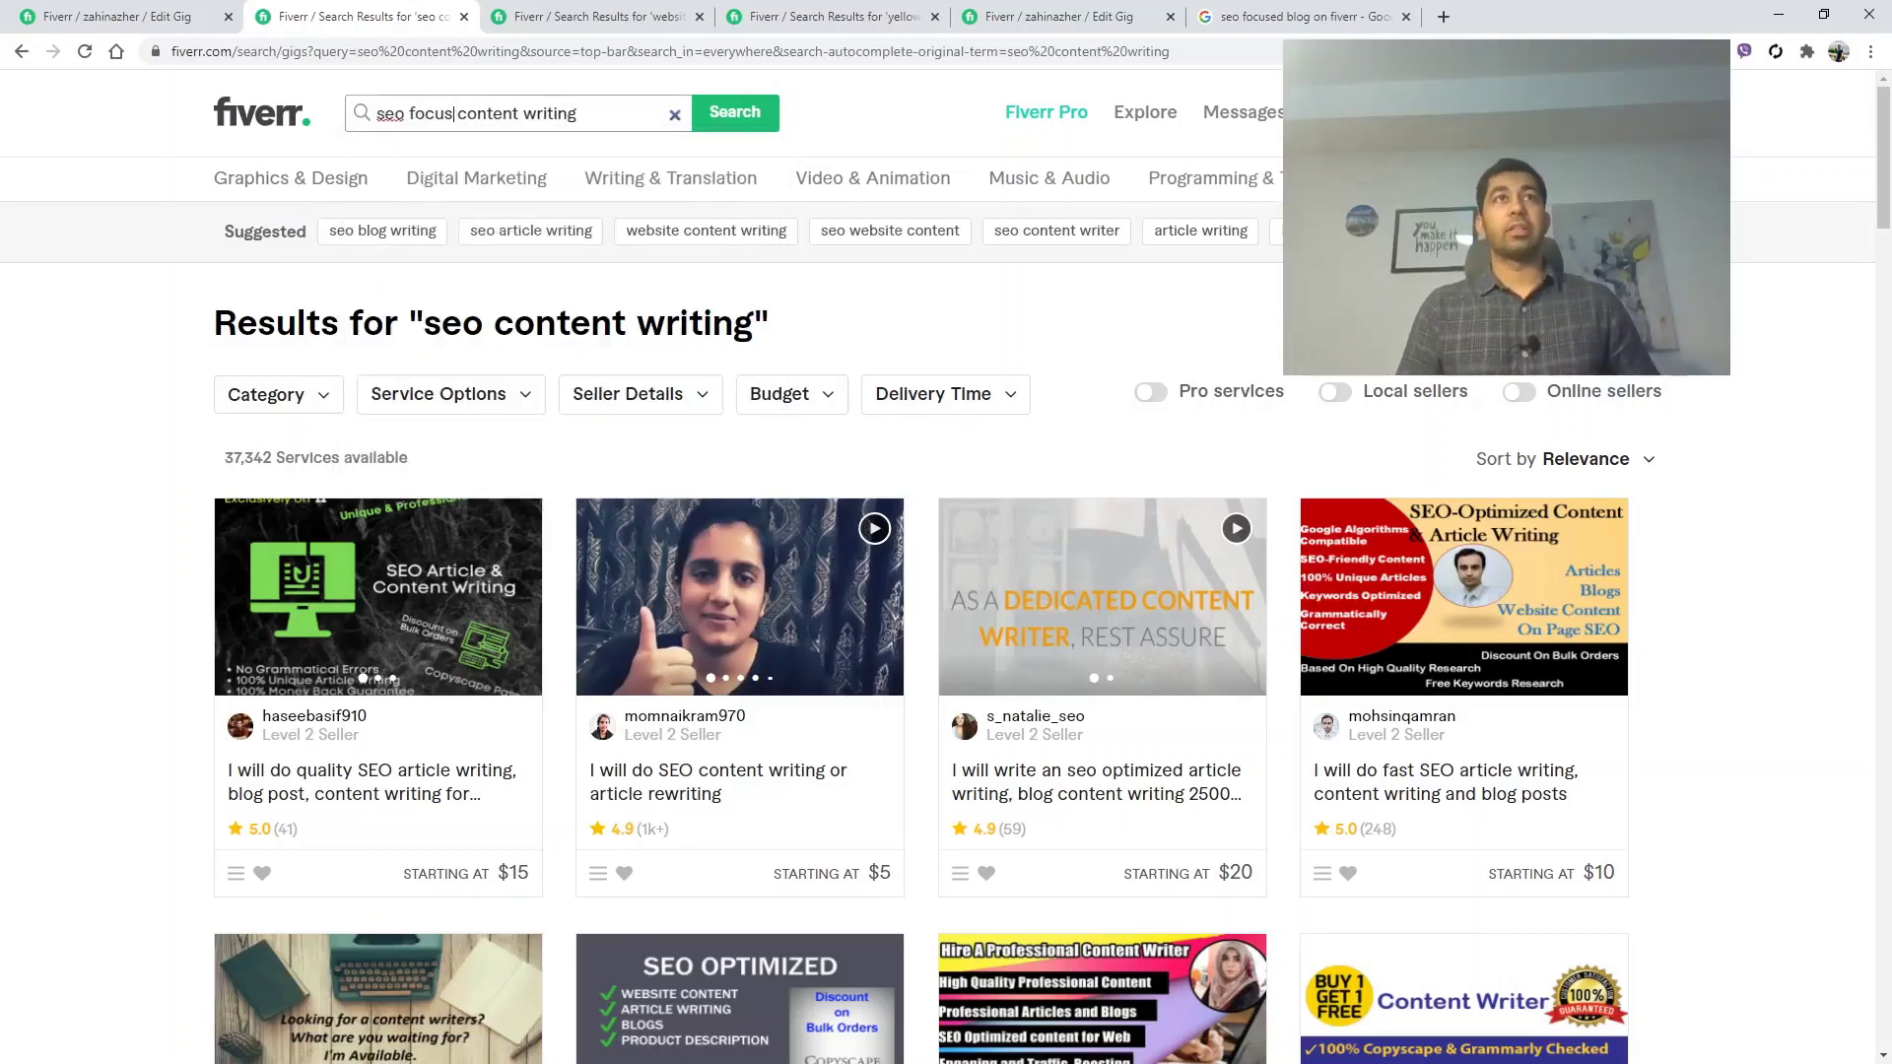
key(Return)
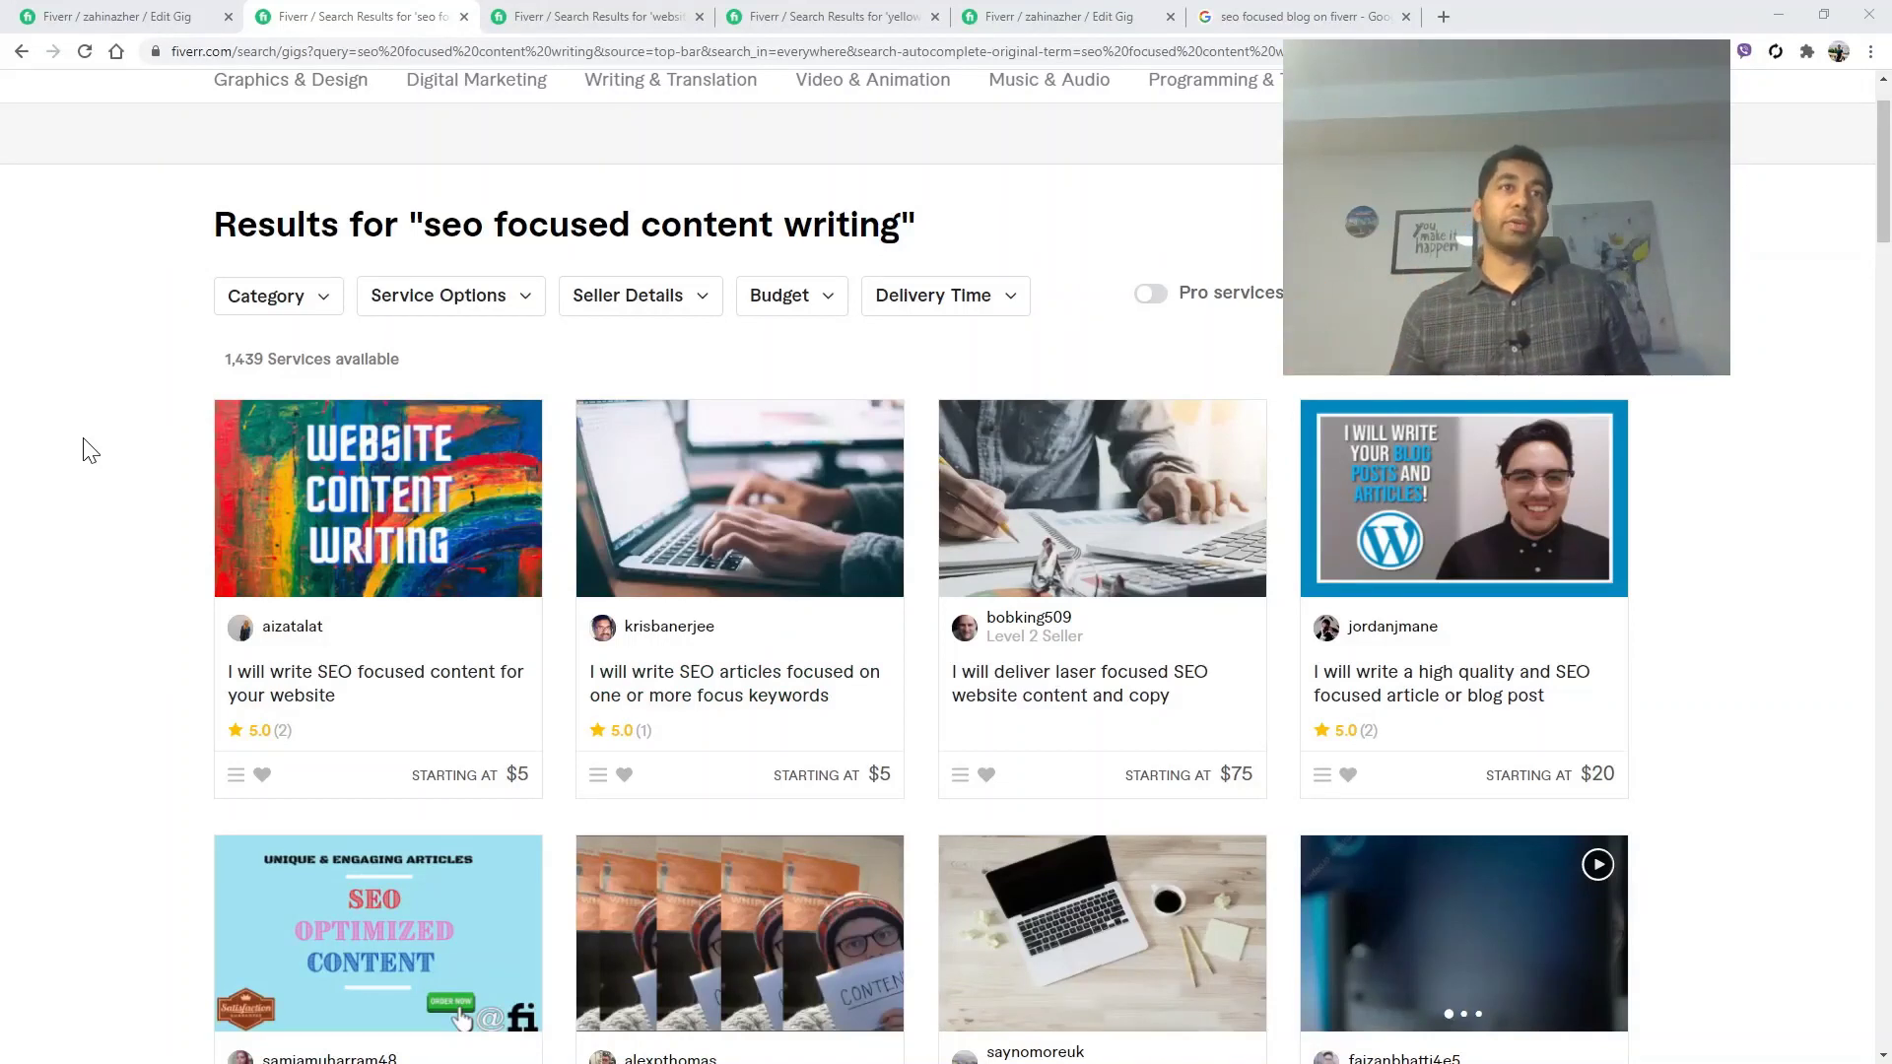
Open the first three gigs in the "seo focused content writing" results in separate tabs
ctrl+click(399, 493)
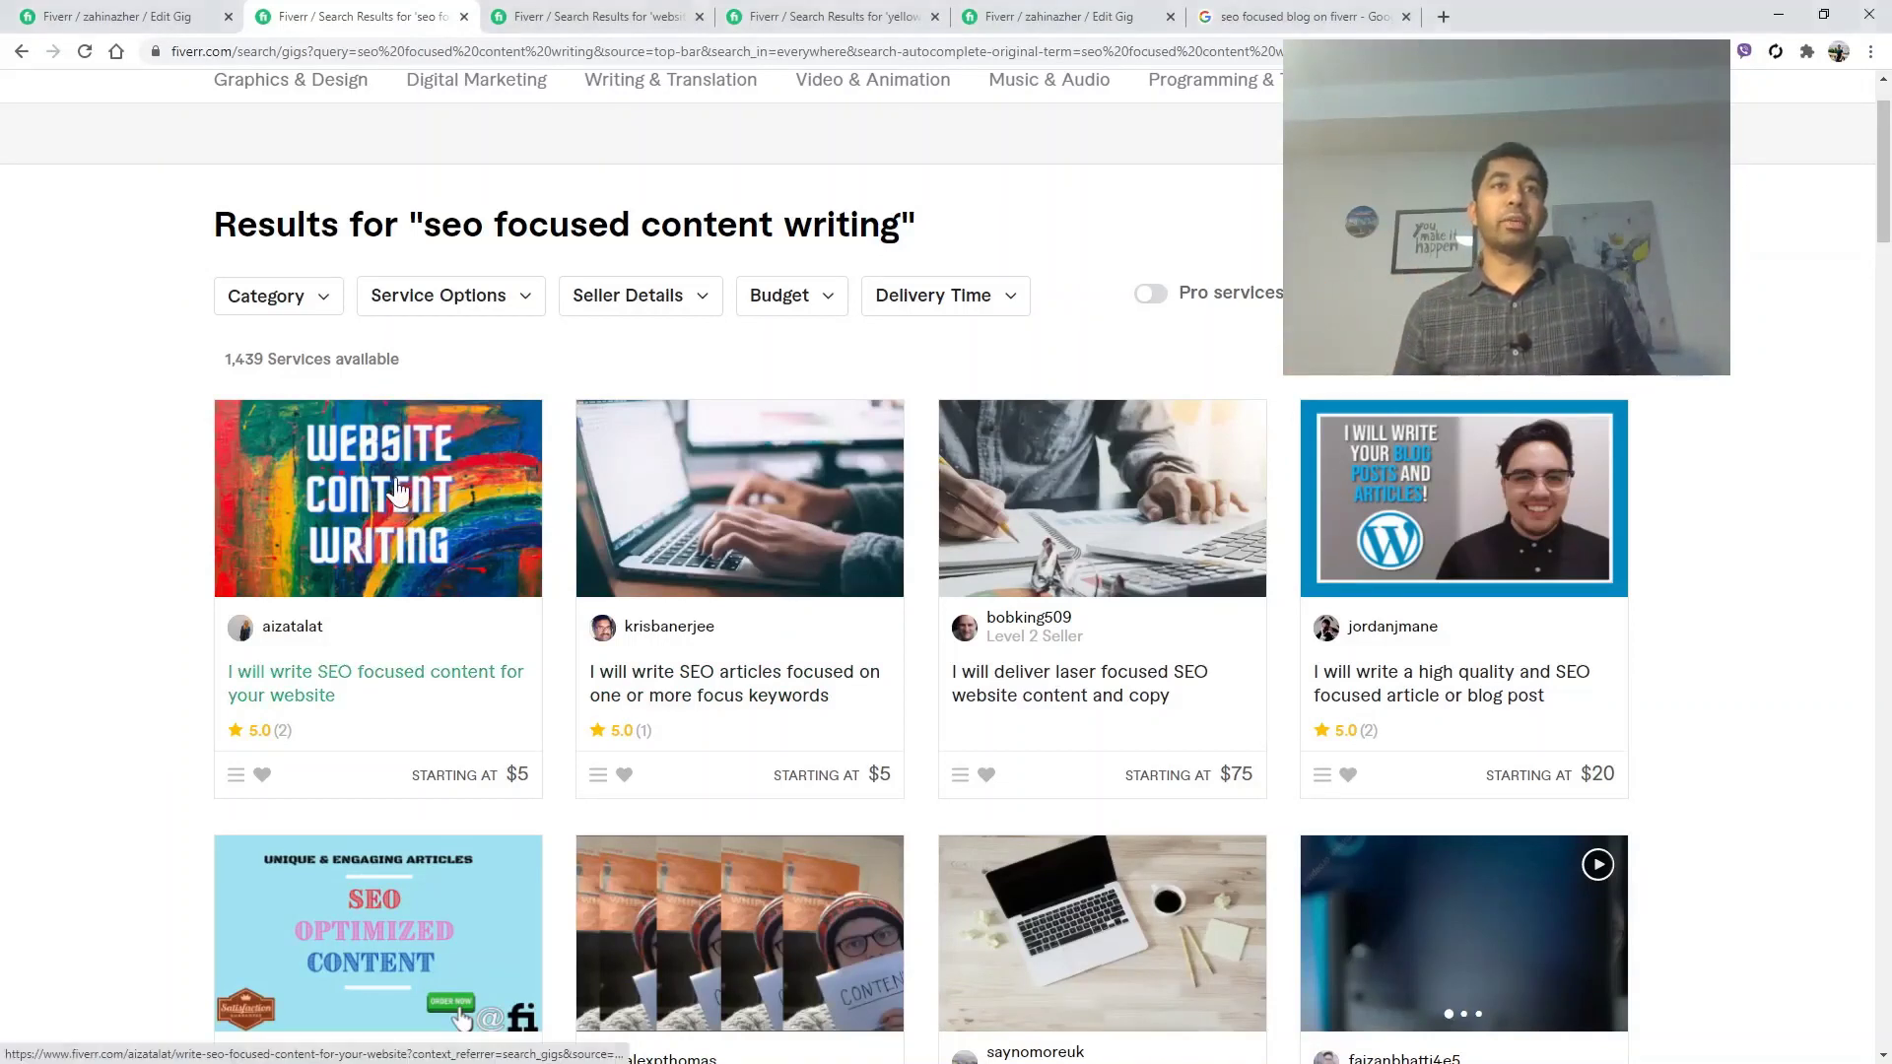
ctrl+click(724, 527)
ctrl+click(1024, 512)
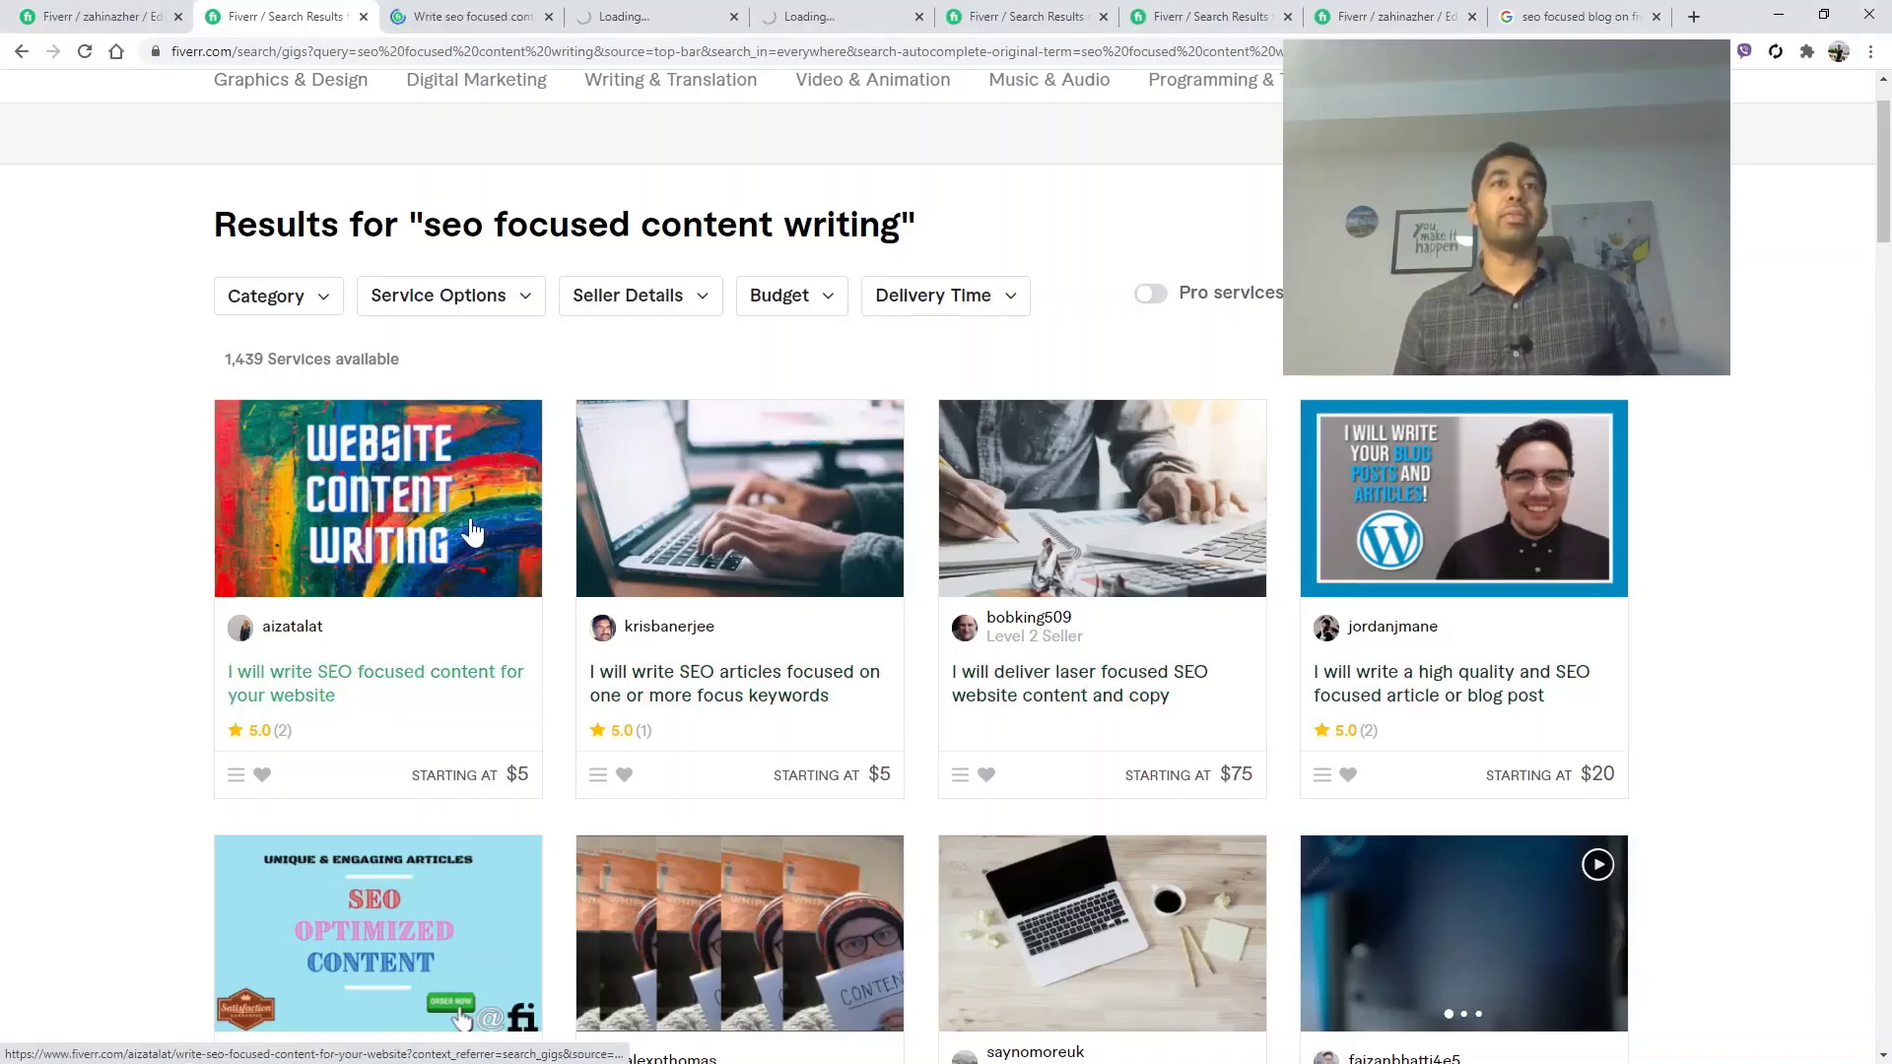
Examine the website content gig's description, seller details, reviews and related tags, and switch through the other two opened gigs
click(492, 15)
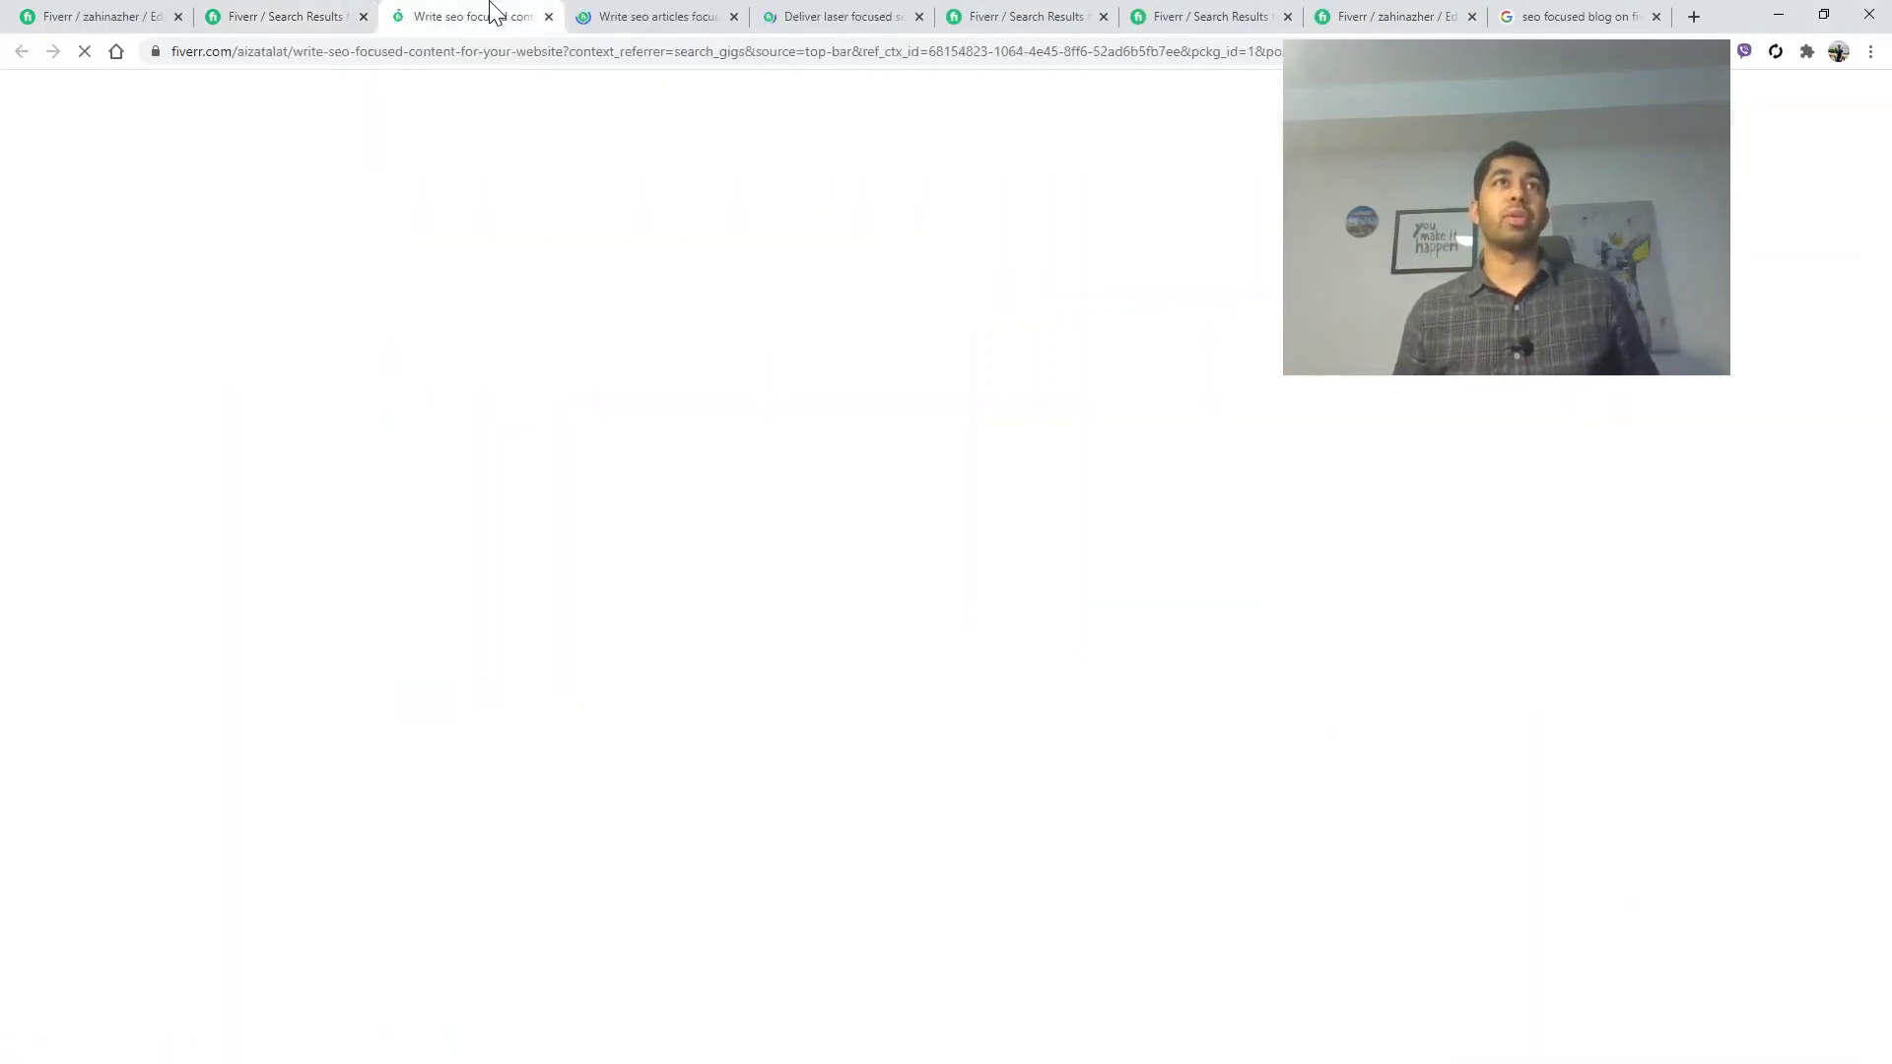
scroll(394, 364, down, 7)
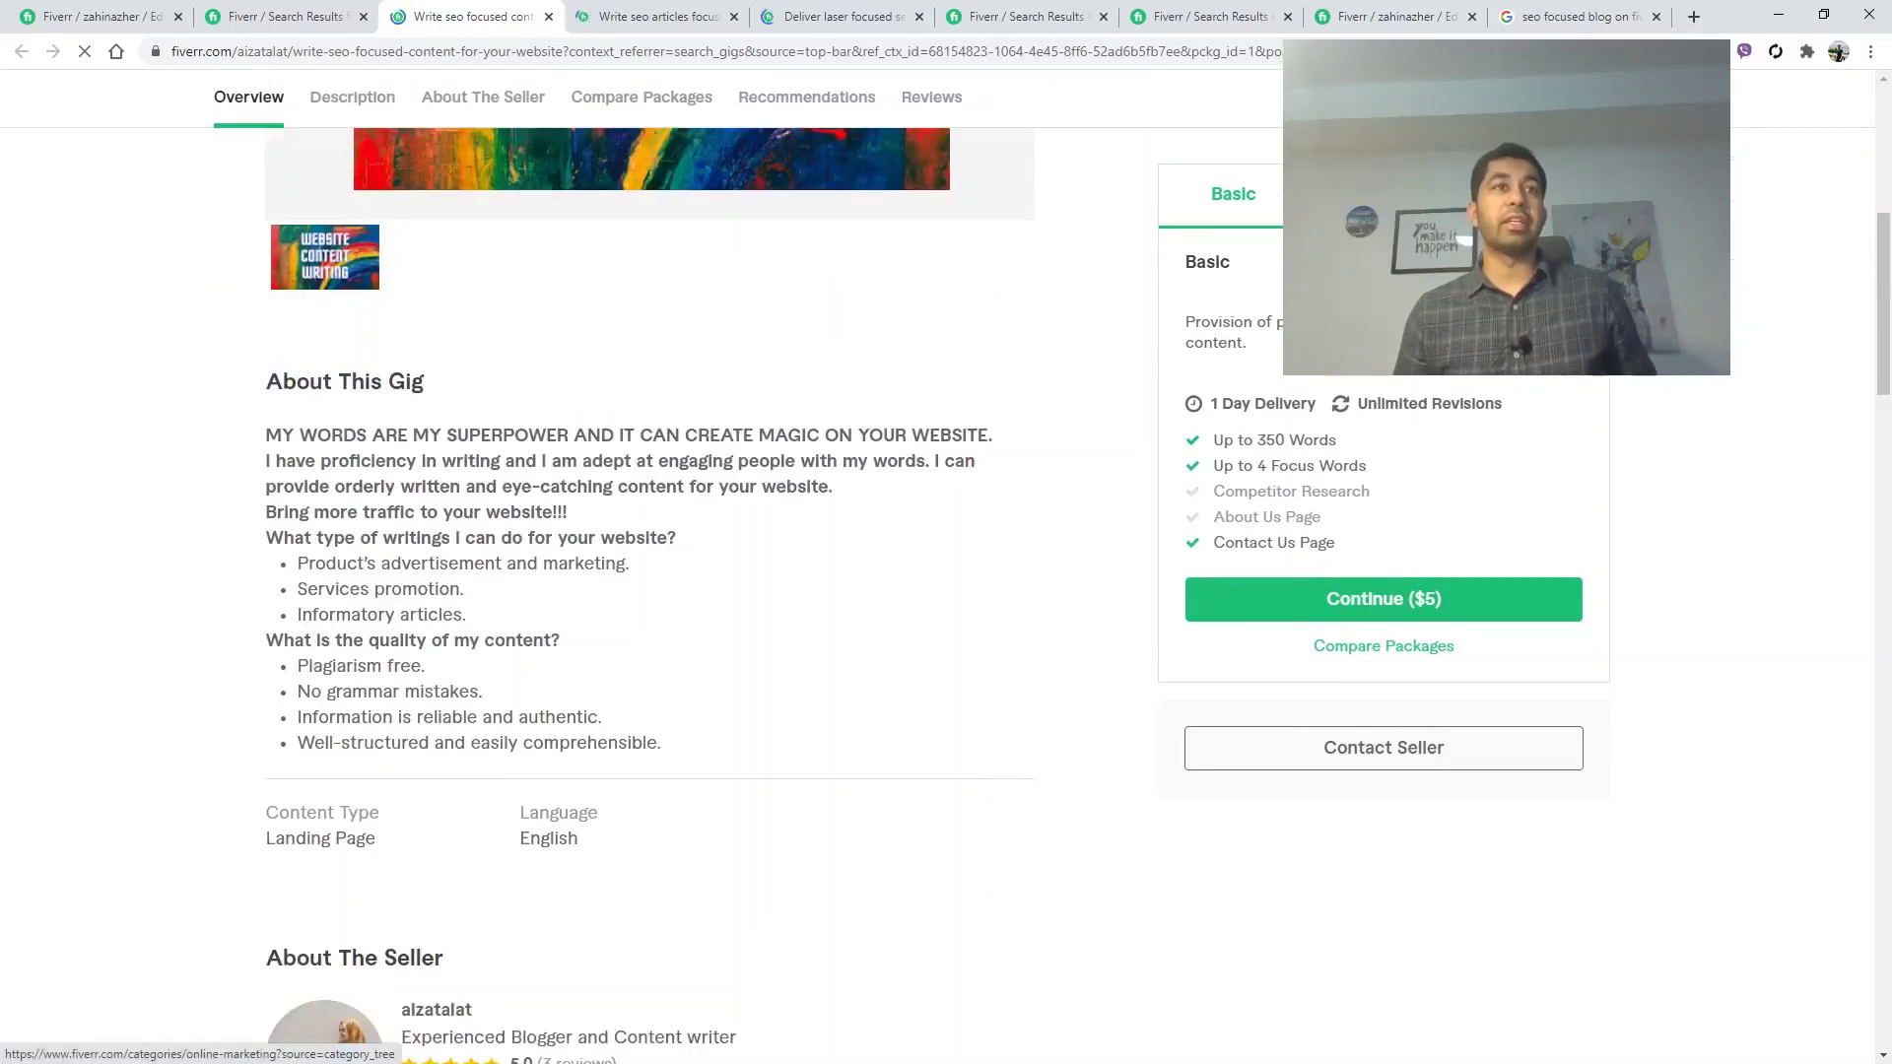
scroll(296, 414, down, 20)
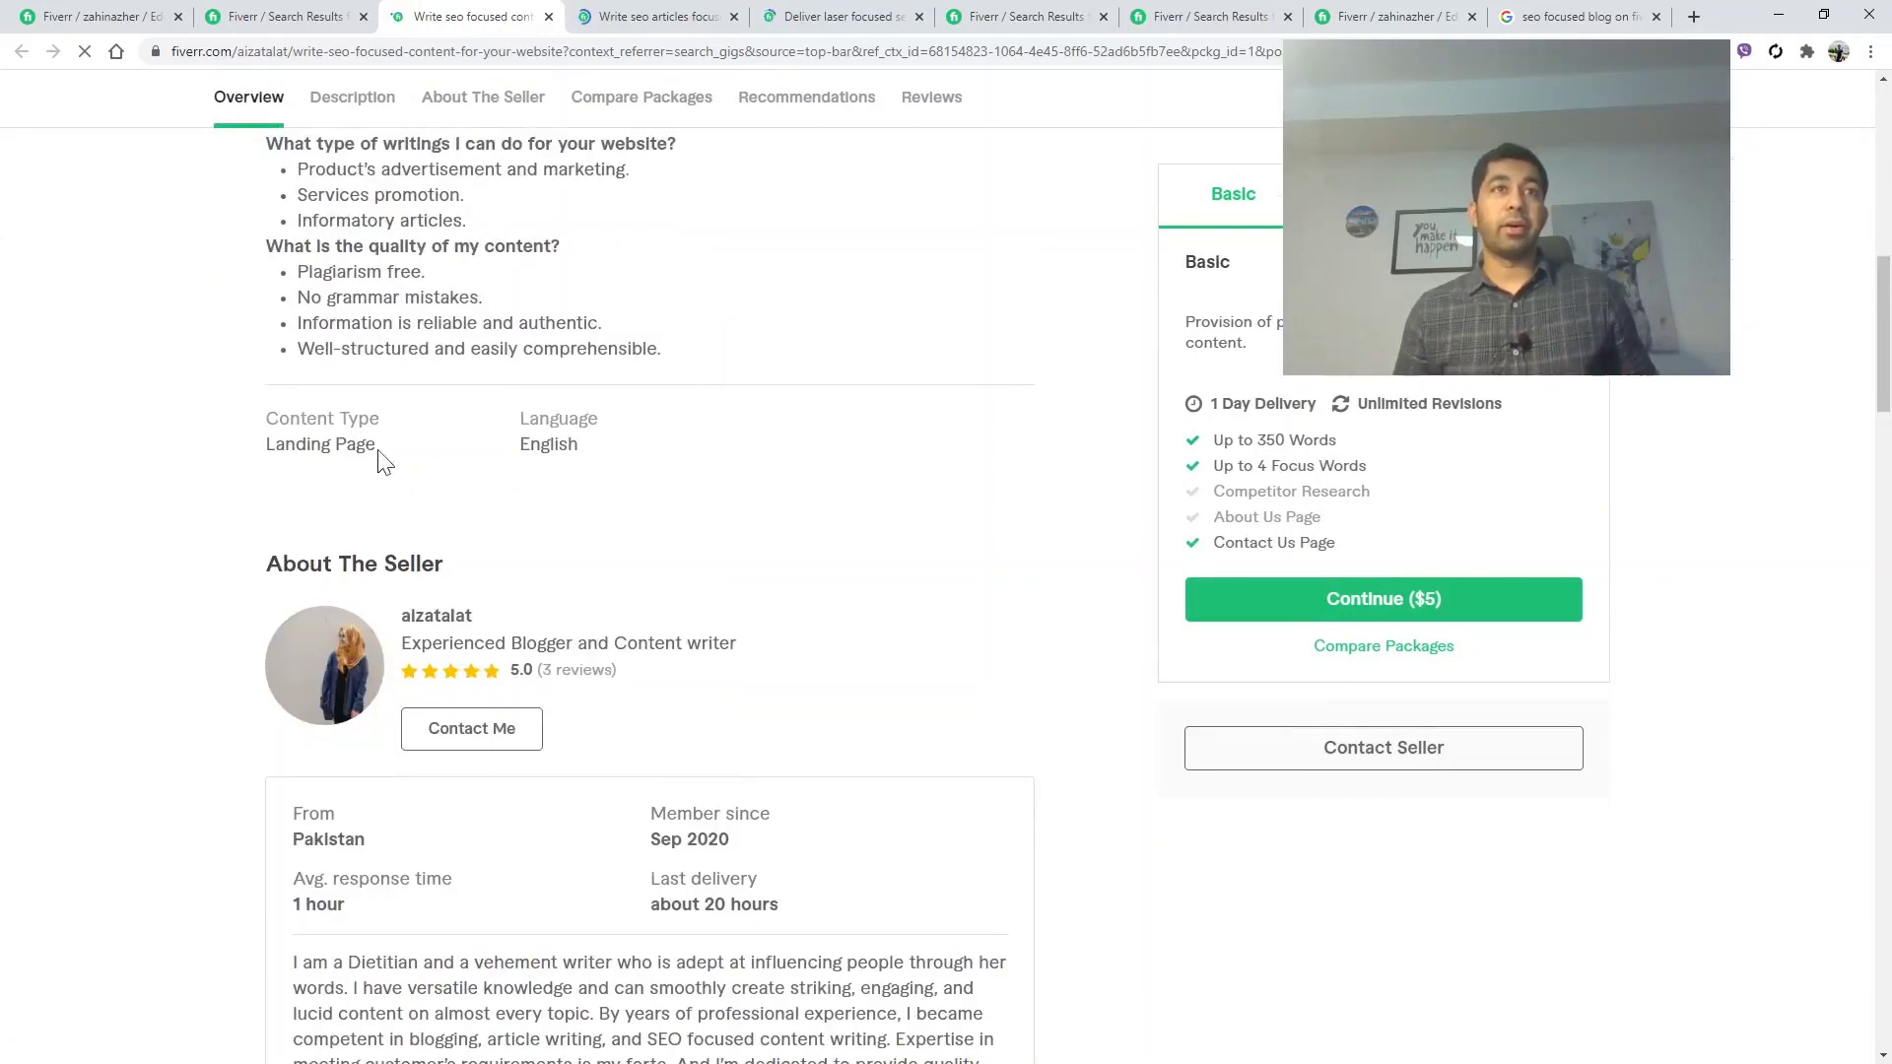
scroll(264, 392, down, 10)
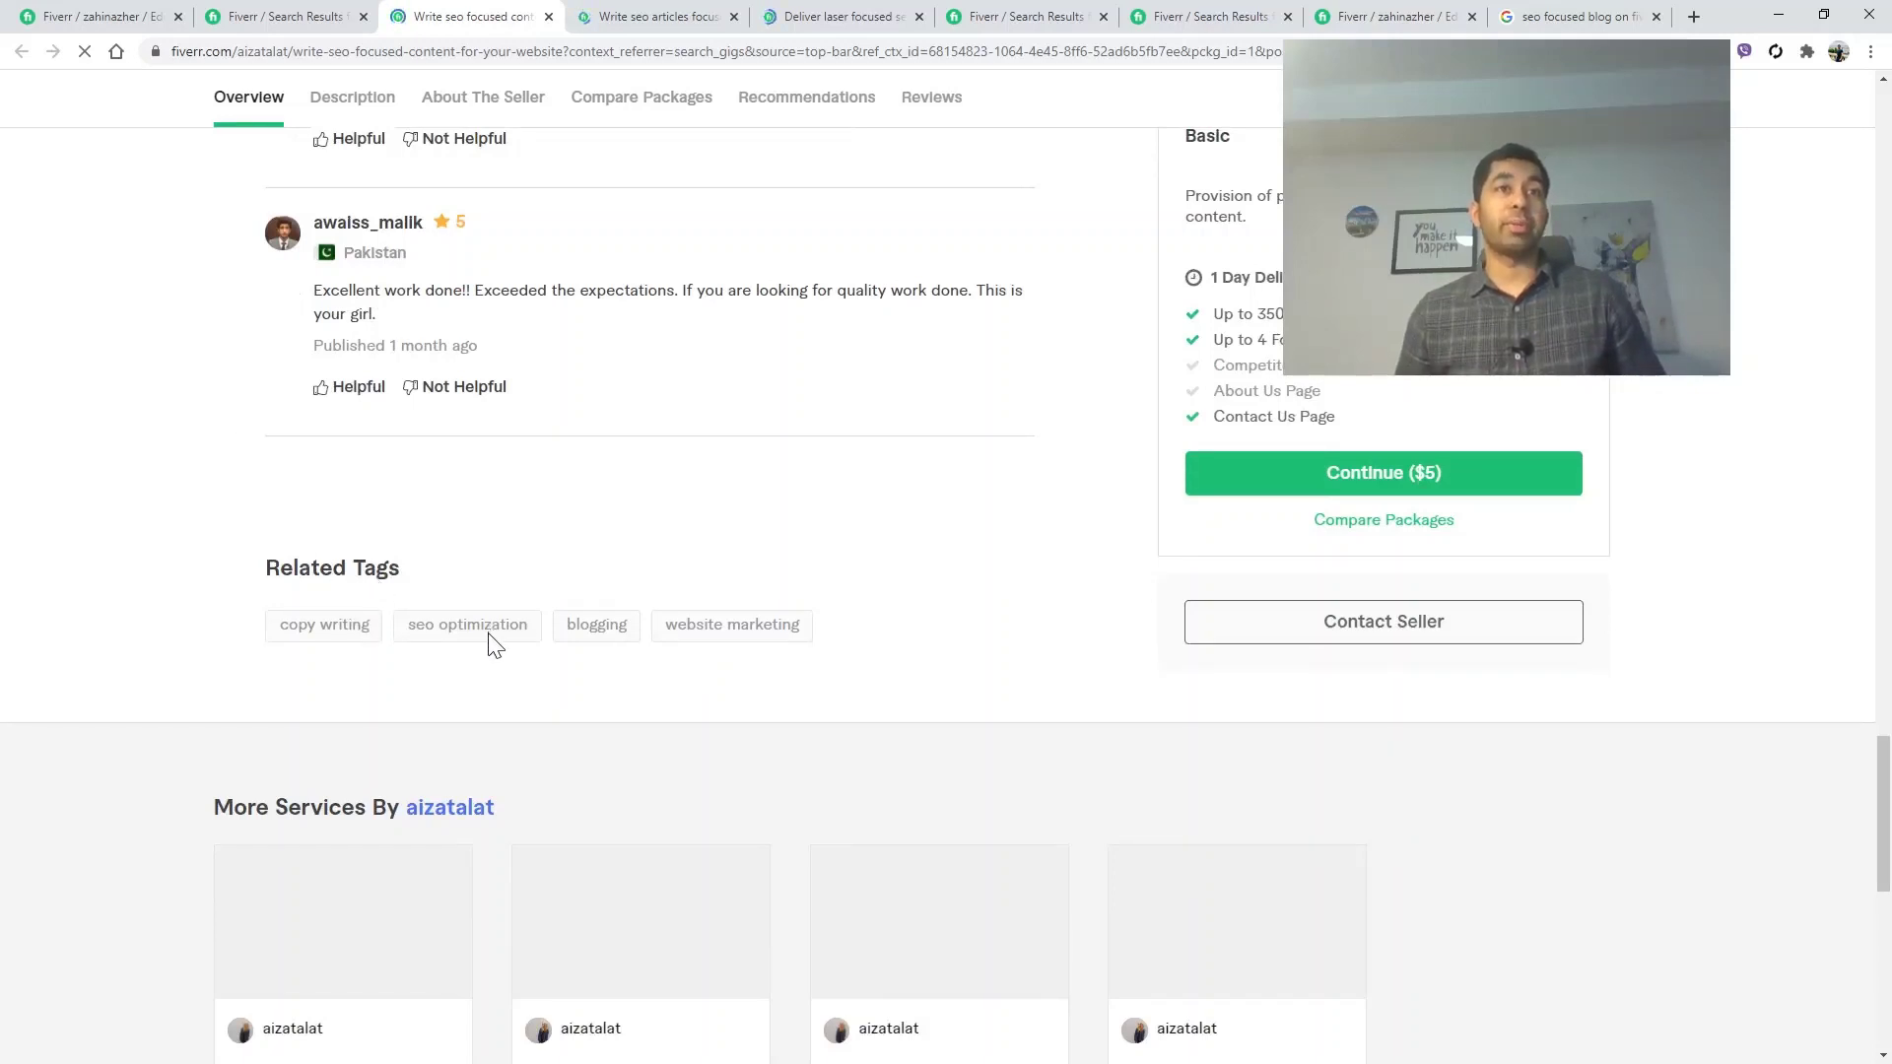
click(670, 16)
click(835, 12)
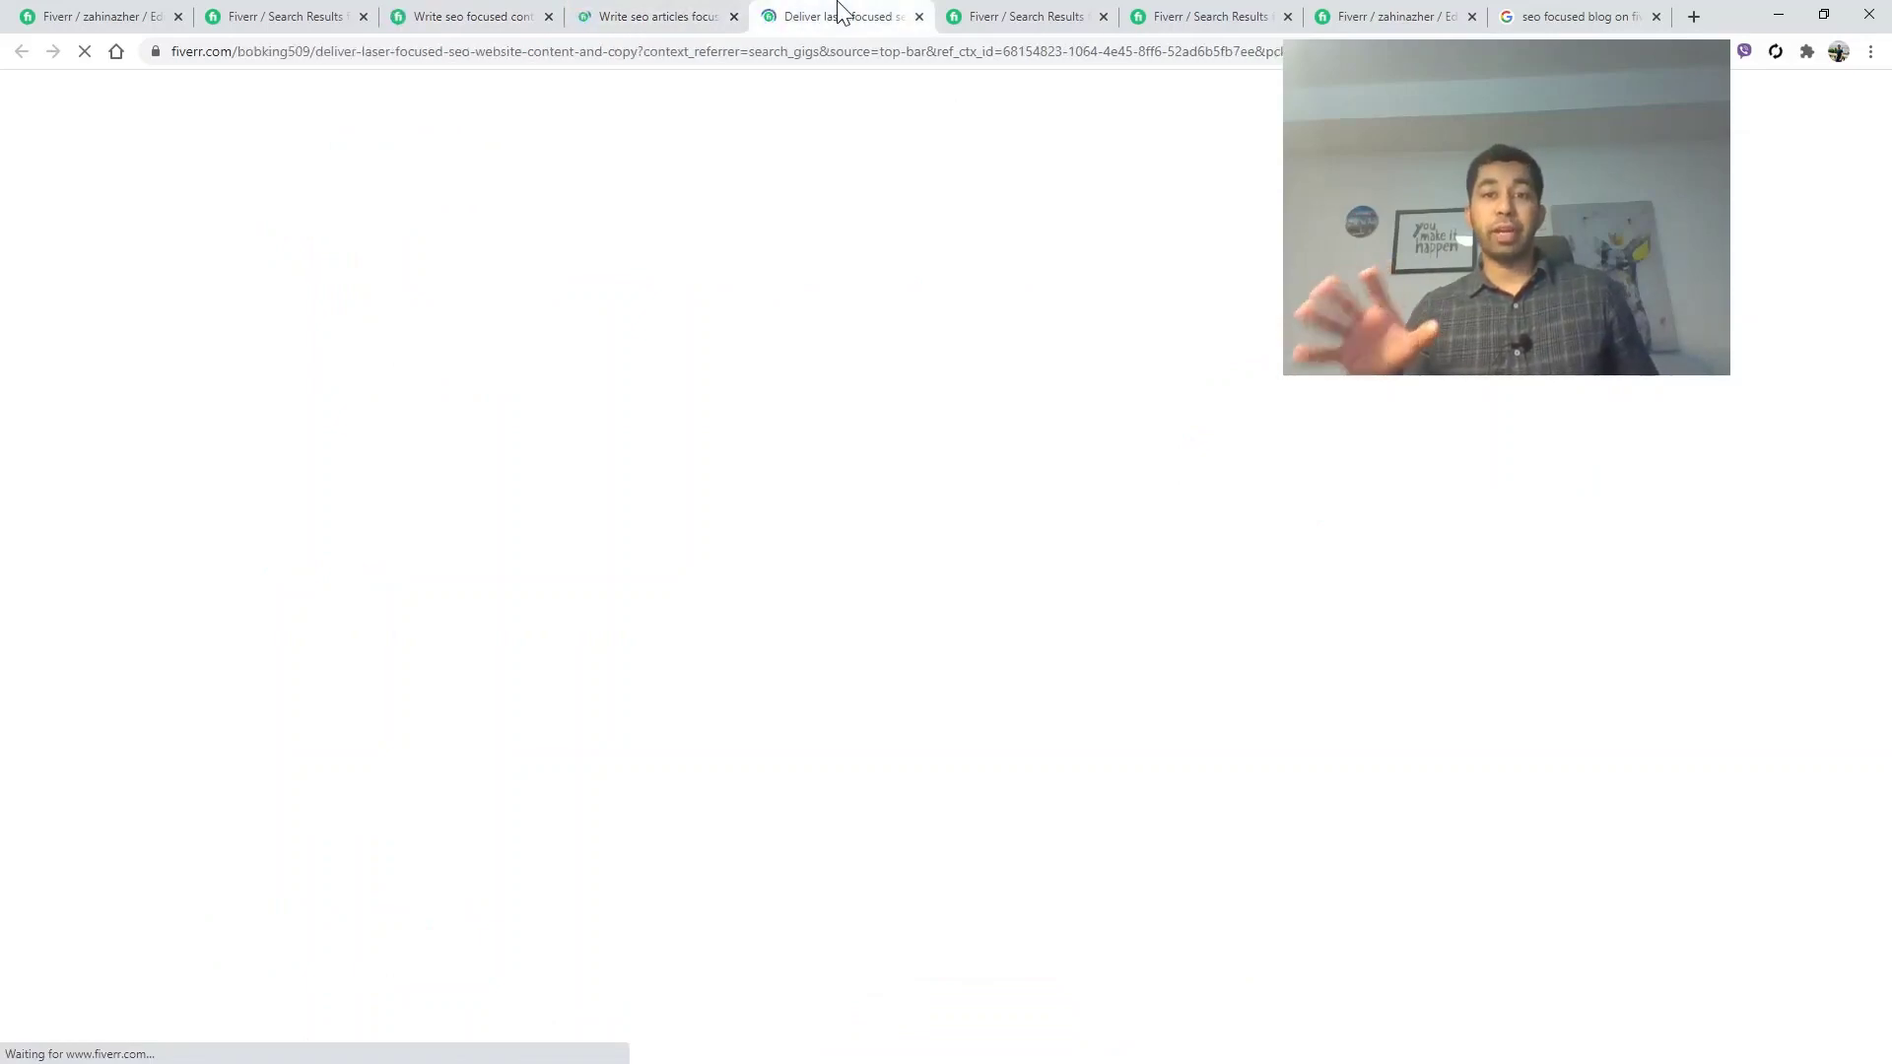